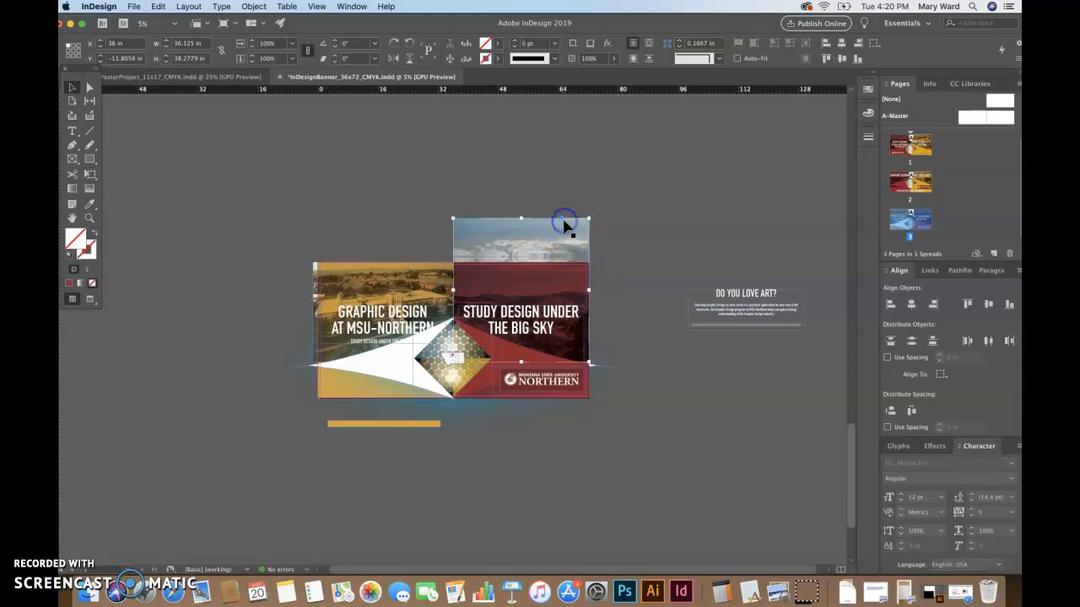
Nudge the top sky photo down one step, then check the banner in Presentation mode
{"action": "key", "text": "shift+Down"}
{"action": "key", "text": "shift+Down"}
{"action": "key", "text": "shift+Down"}
{"action": "key", "text": "shift+Down"}
{"action": "key", "text": "shift+Down"}
{"action": "key", "text": "shift+Down"}
{"action": "key", "text": "shift+Down"}
{"action": "key", "text": "shift+Down"}
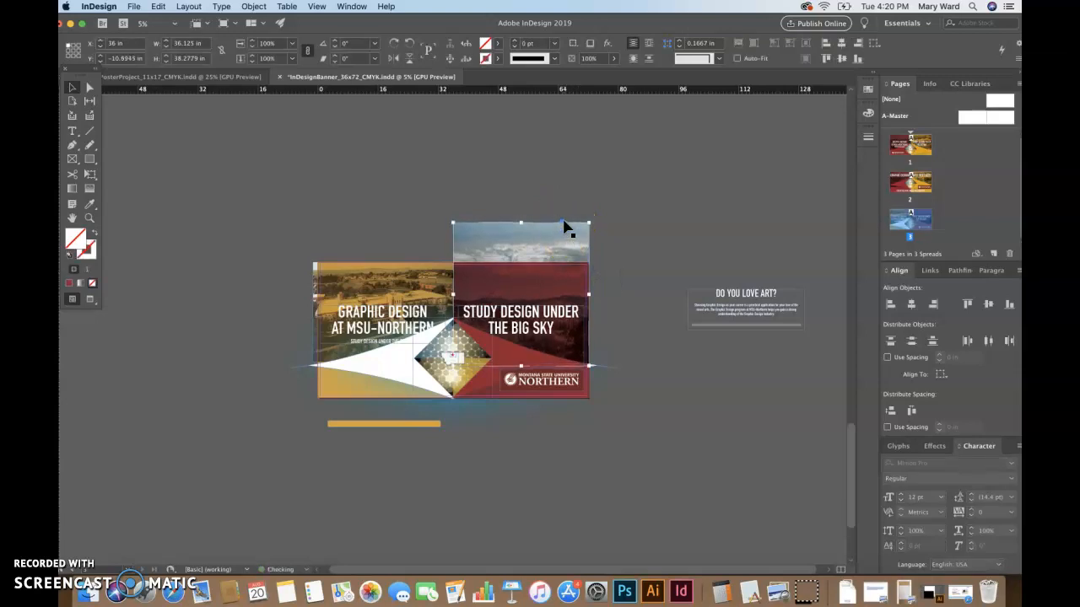
{"action": "key", "text": "shift+w"}
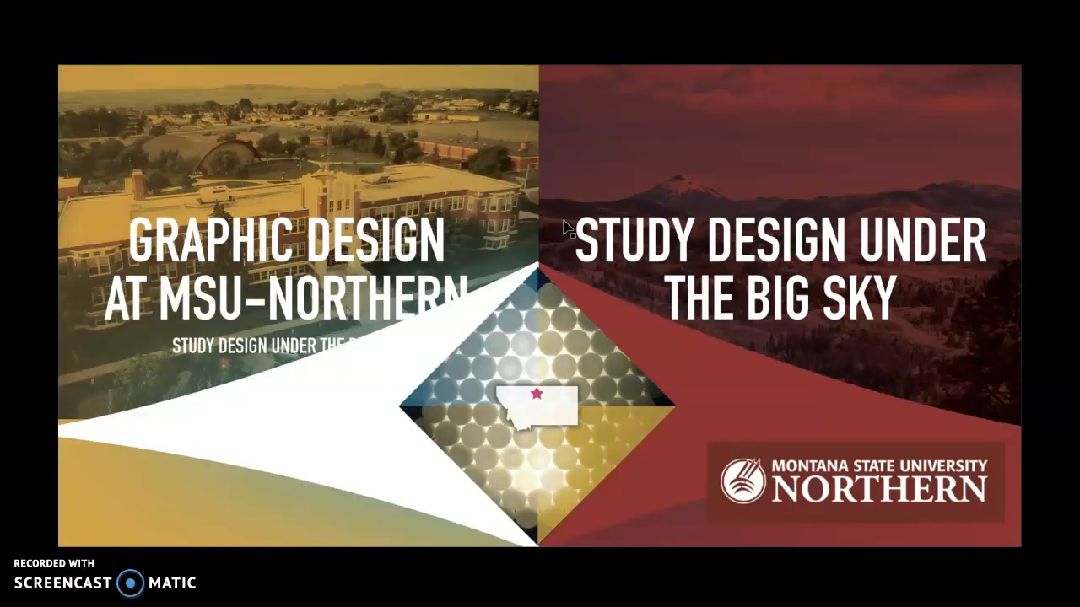
{"action": "key", "text": "Escape"}
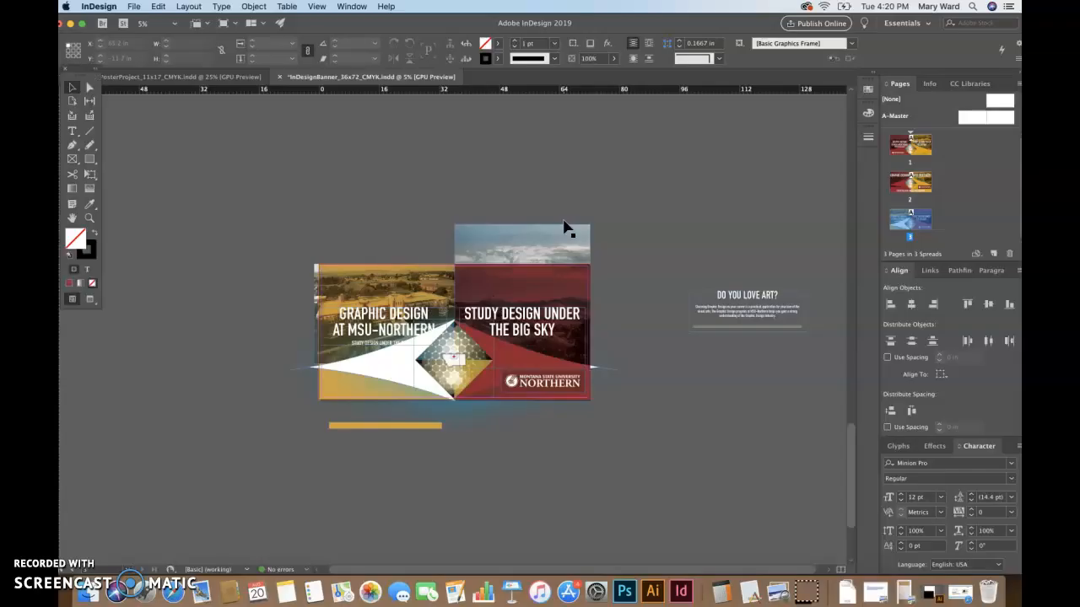
In Preview mode, zoom in and nudge the sky photo up to Y -11.2501 in
{"action": "left_click", "coordinate": [501, 225]}
{"action": "key", "text": "w"}
{"action": "left_click", "coordinate": [527, 255]}
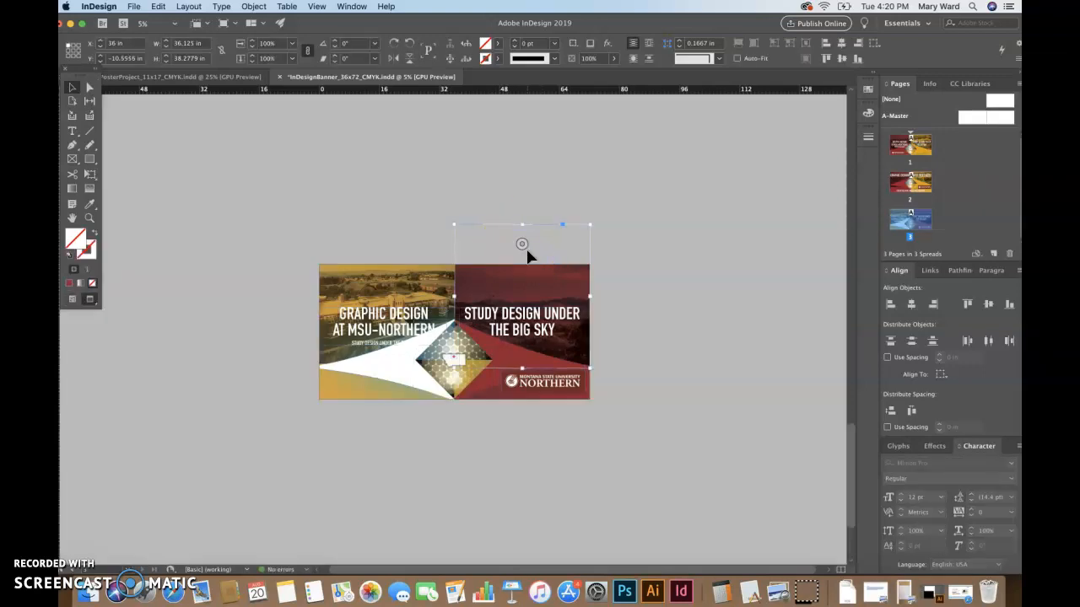
{"action": "key", "text": "super+equal"}
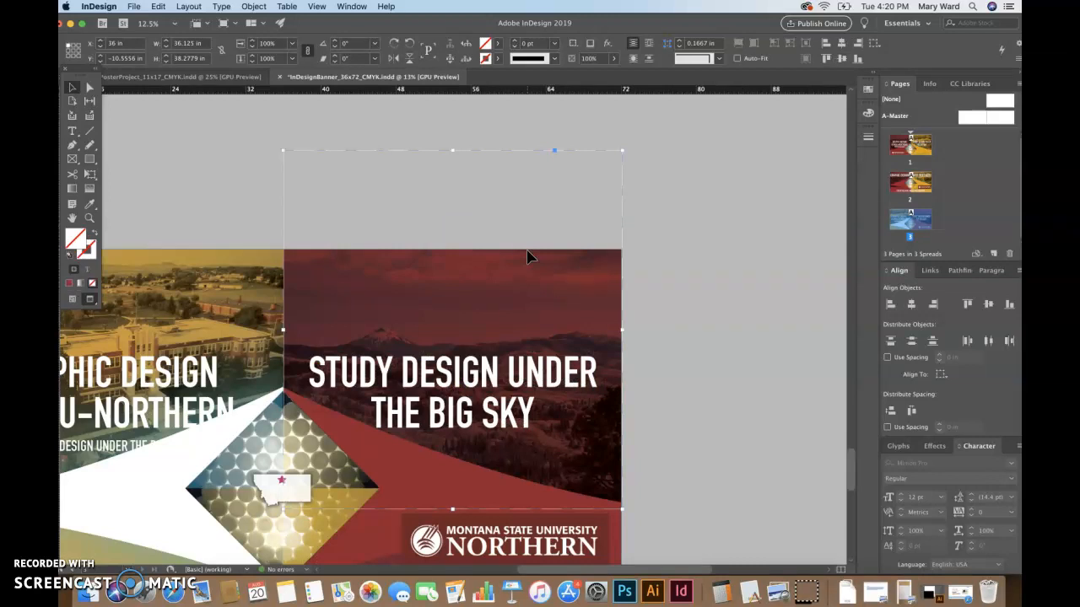
{"action": "key", "text": "super+equal"}
{"action": "key", "text": "super+minus"}
{"action": "key", "text": "super+minus"}
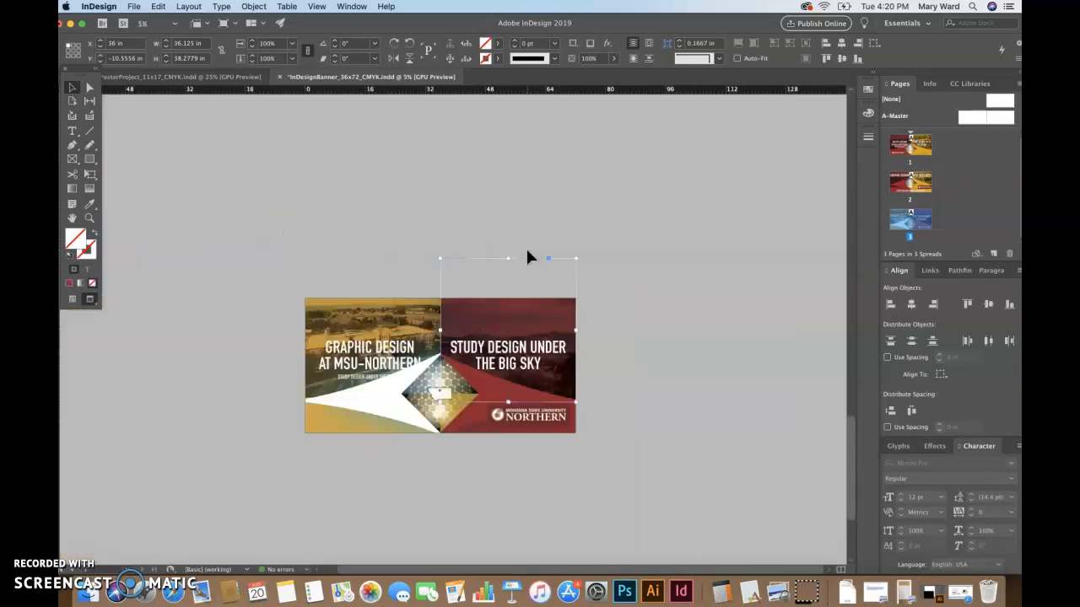
{"action": "key", "text": "super+equal"}
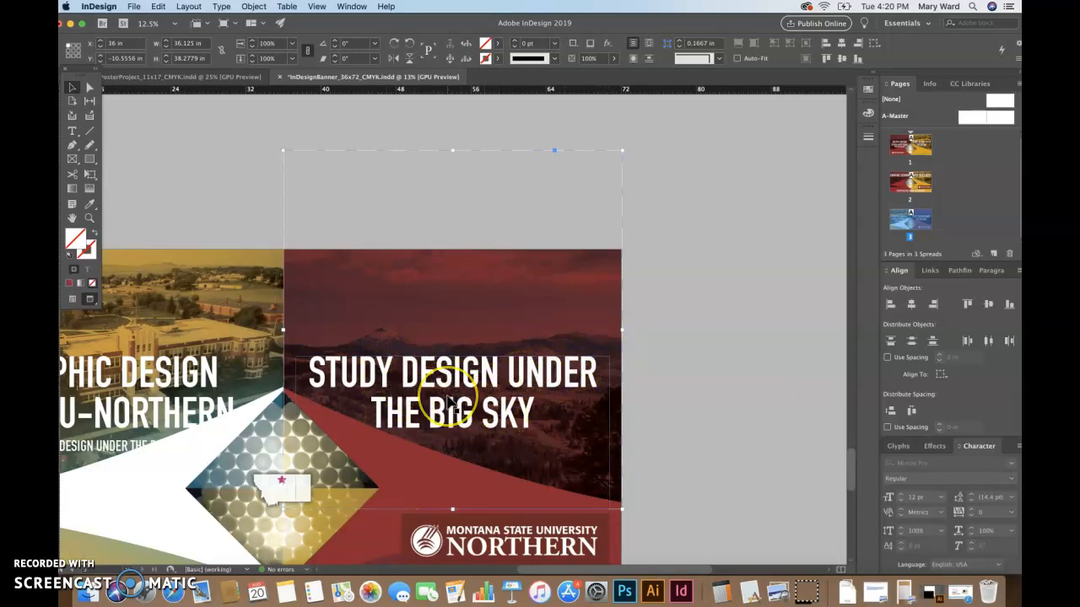
{"action": "key", "text": "shift+Up"}
{"action": "key", "text": "shift+Up"}
{"action": "key", "text": "shift+Up"}
{"action": "key", "text": "shift+Up"}
{"action": "key", "text": "shift+Up"}
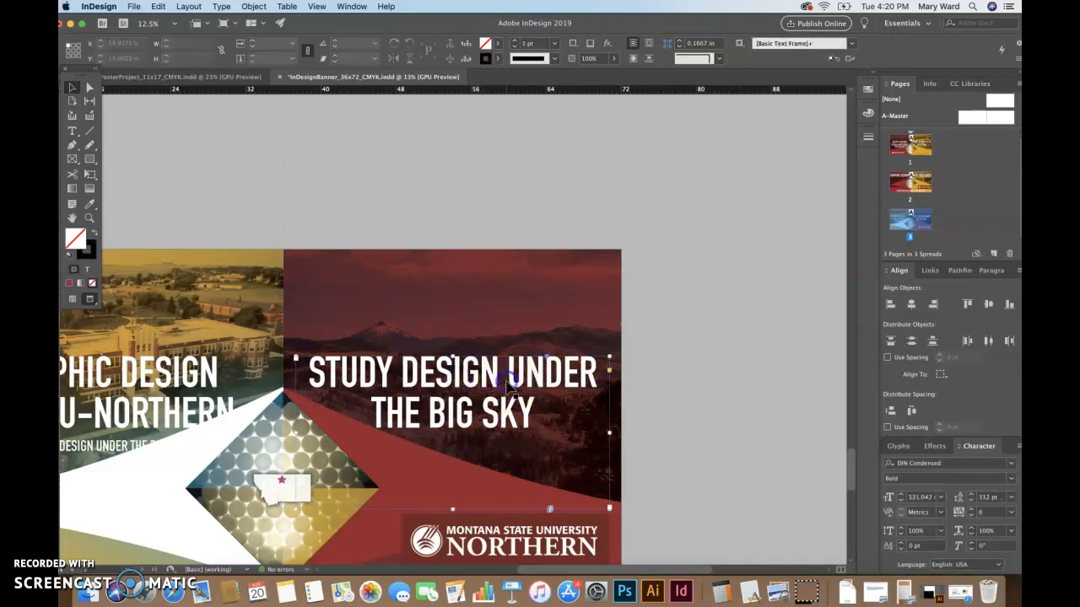
Break the headline into three lines: STUDY DESIGN / UNDER THE / BIG SKY
{"action": "double_click", "coordinate": [511, 376]}
{"action": "key", "text": "Return"}
{"action": "left_click", "coordinate": [478, 412]}
{"action": "key", "text": "Return"}
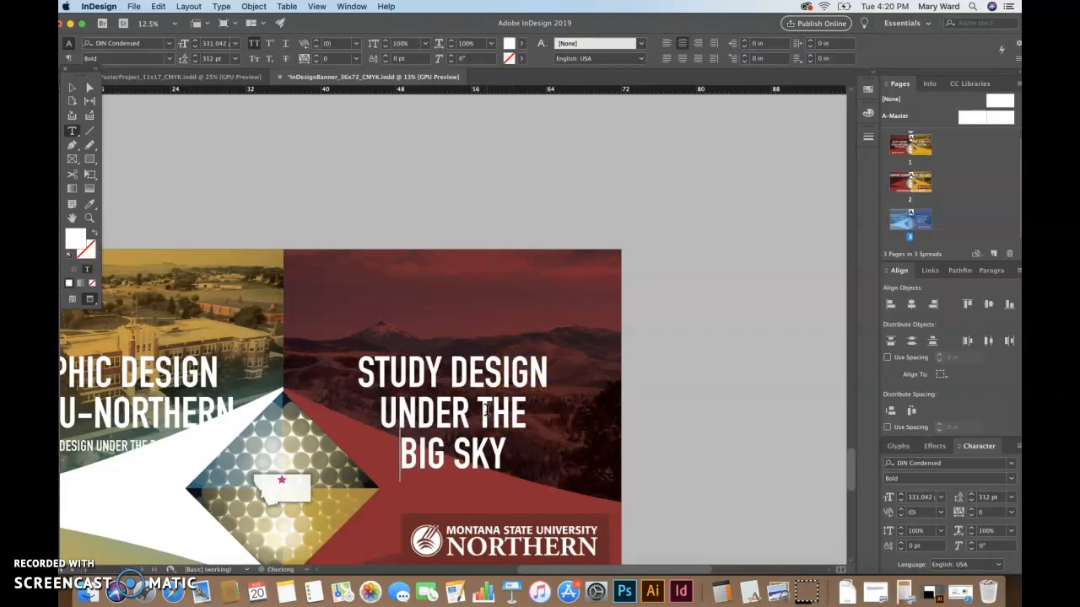
Enlarge the whole three-line headline to 443.042 pt
{"action": "triple_click", "coordinate": [458, 401]}
{"action": "double_click", "coordinate": [455, 399]}
{"action": "key", "text": "super+shift+period"}
{"action": "key", "text": "super+shift+period"}
{"action": "key", "text": "super+shift+period"}
{"action": "key", "text": "super+shift+period"}
{"action": "key", "text": "super+shift+period"}
{"action": "key", "text": "super+shift+period"}
{"action": "key", "text": "super+shift+period"}
{"action": "key", "text": "super+shift+period"}
{"action": "key", "text": "super+shift+period"}
{"action": "key", "text": "super+shift+period"}
{"action": "key", "text": "super+shift+period"}
{"action": "key", "text": "super+shift+period"}
{"action": "key", "text": "super+shift+period"}
{"action": "key", "text": "super+shift+period"}
{"action": "key", "text": "super+shift+period"}
{"action": "key", "text": "super+shift+period"}
{"action": "key", "text": "super+shift+period"}
{"action": "key", "text": "super+shift+period"}
{"action": "key", "text": "super+shift+period"}
{"action": "key", "text": "super+shift+period"}
{"action": "key", "text": "super+shift+period"}
{"action": "key", "text": "super+shift+period"}
{"action": "key", "text": "super+shift+period"}
{"action": "key", "text": "super+shift+period"}
{"action": "key", "text": "super+shift+period"}
{"action": "key", "text": "super+shift+period"}
{"action": "key", "text": "super+shift+period"}
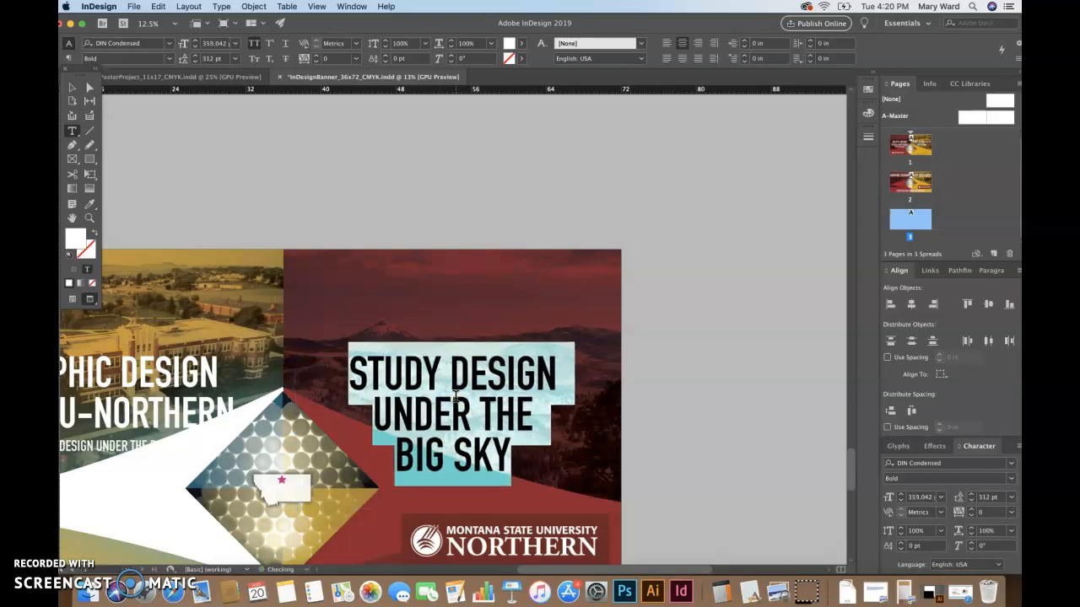
{"action": "key", "text": "super+shift+period"}
{"action": "key", "text": "super+shift+period"}
{"action": "key", "text": "super+shift+period"}
{"action": "key", "text": "super+shift+period"}
{"action": "key", "text": "super+shift+period"}
{"action": "key", "text": "super+shift+period"}
{"action": "key", "text": "super+shift+period"}
{"action": "key", "text": "super+shift+period"}
{"action": "key", "text": "super+shift+period"}
{"action": "key", "text": "super+shift+period"}
{"action": "key", "text": "super+shift+period"}
{"action": "key", "text": "super+shift+period"}
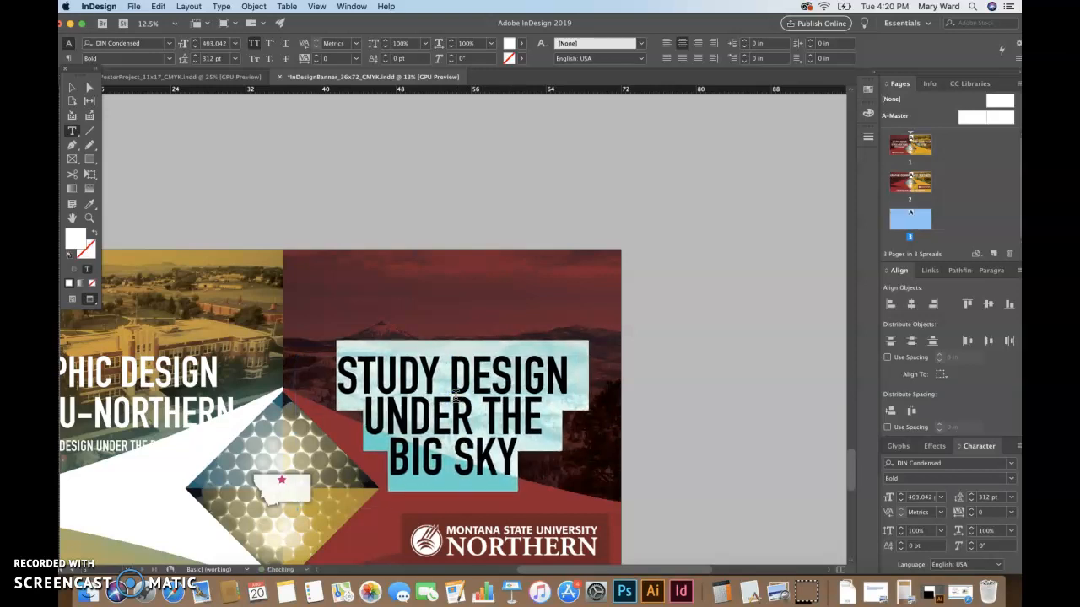
{"action": "key", "text": "super+shift+period"}
{"action": "key", "text": "super+shift+period"}
{"action": "key", "text": "super+shift+period"}
{"action": "key", "text": "super+shift+period"}
{"action": "key", "text": "super+shift+period"}
{"action": "key", "text": "super+shift+period"}
{"action": "key", "text": "super+shift+period"}
{"action": "key", "text": "super+shift+period"}
{"action": "key", "text": "super+shift+period"}
{"action": "key", "text": "super+shift+period"}
{"action": "key", "text": "super+shift+period"}
{"action": "key", "text": "super+shift+period"}
{"action": "key", "text": "super+shift+period"}
{"action": "key", "text": "super+shift+period"}
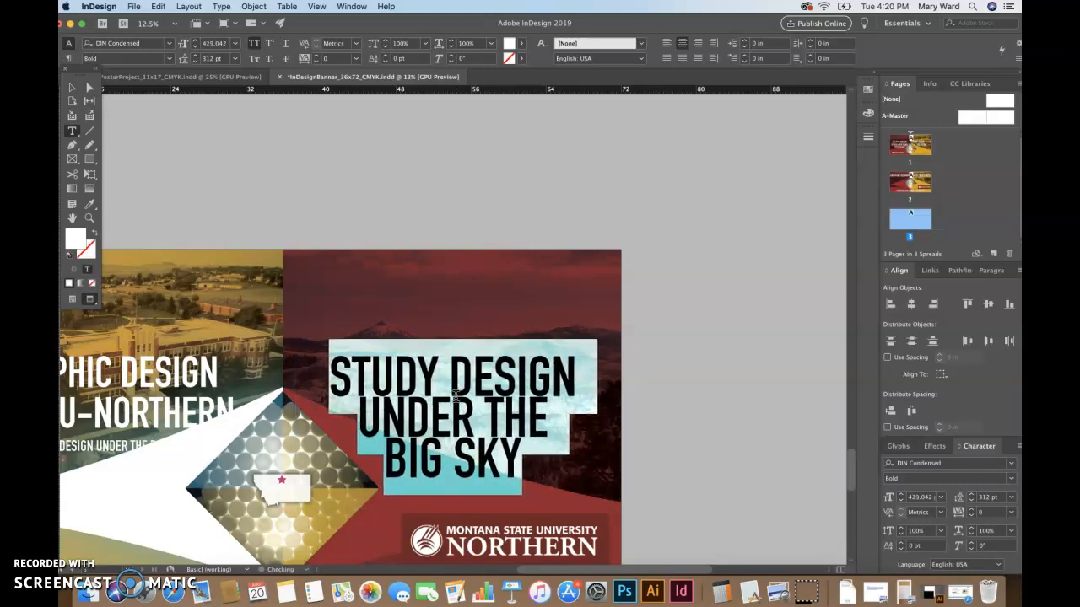
{"action": "left_click", "coordinate": [436, 390]}
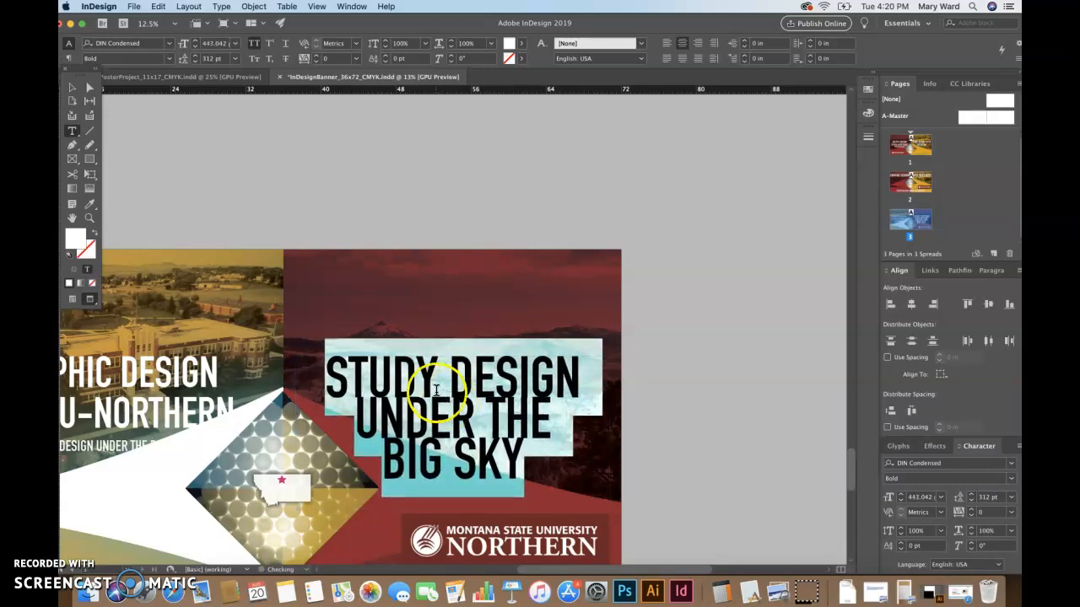
Adjust the headline leading, trying 500 pt and then 440 pt
{"action": "left_click", "coordinate": [210, 59]}
{"action": "left_click", "coordinate": [210, 44]}
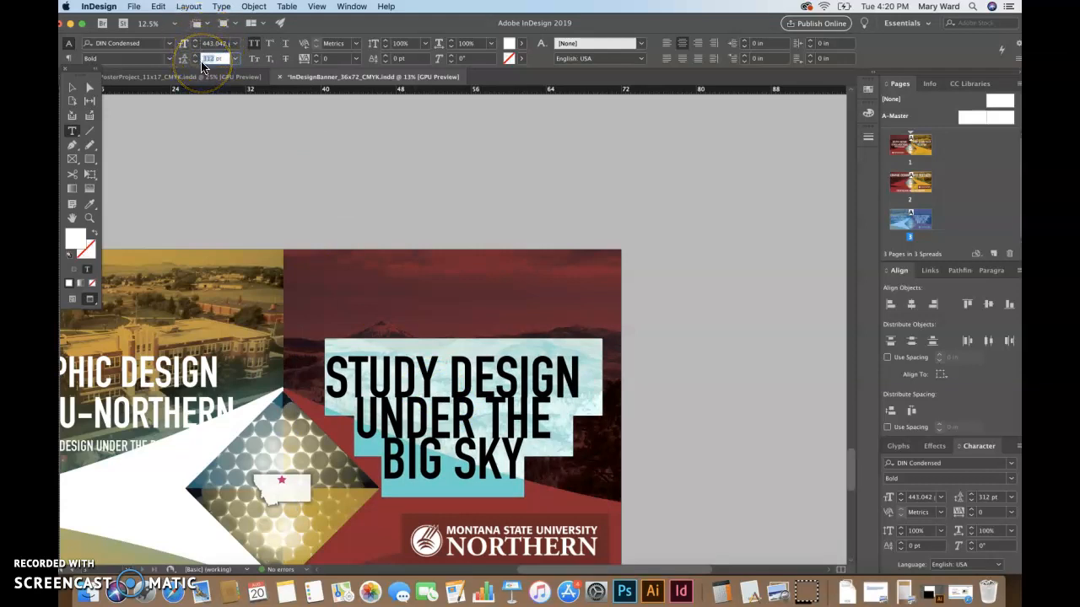
{"action": "key", "text": "Return"}
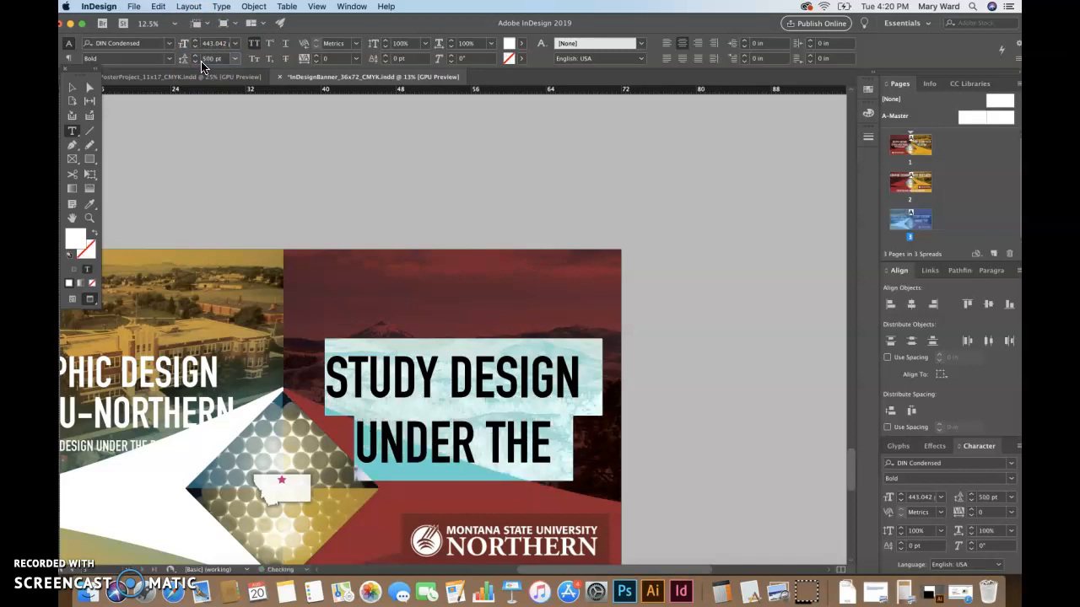
{"action": "left_click", "coordinate": [204, 59]}
{"action": "key", "text": "Return"}
{"action": "left_click", "coordinate": [203, 59]}
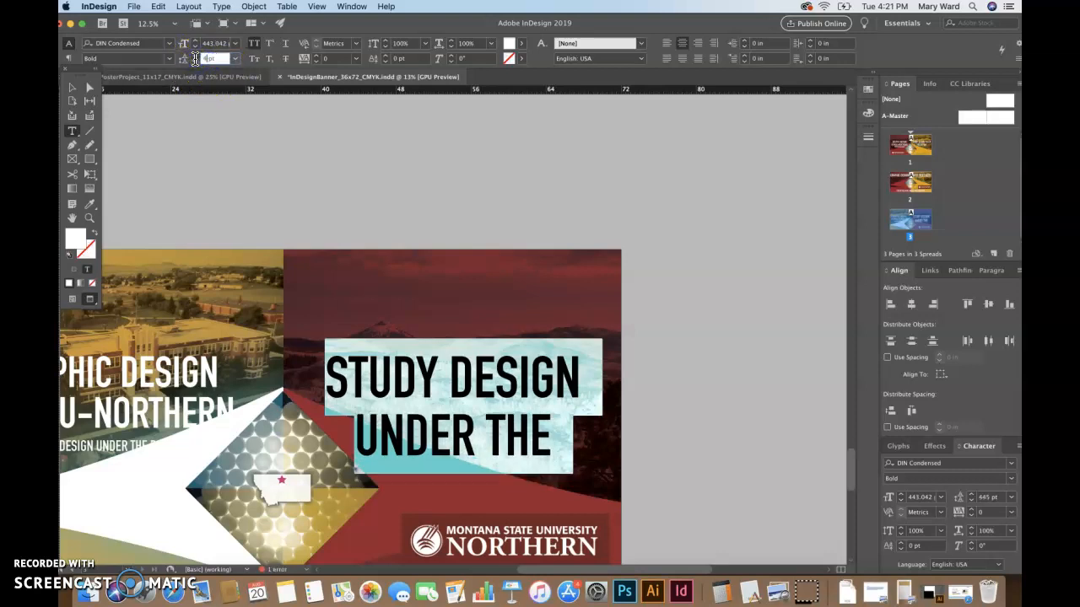
{"action": "type", "text": "440"}
{"action": "key", "text": "Return"}
Tighten the headline leading to 430 pt, then 425 pt so BIG SKY fits
{"action": "left_click", "coordinate": [212, 59]}
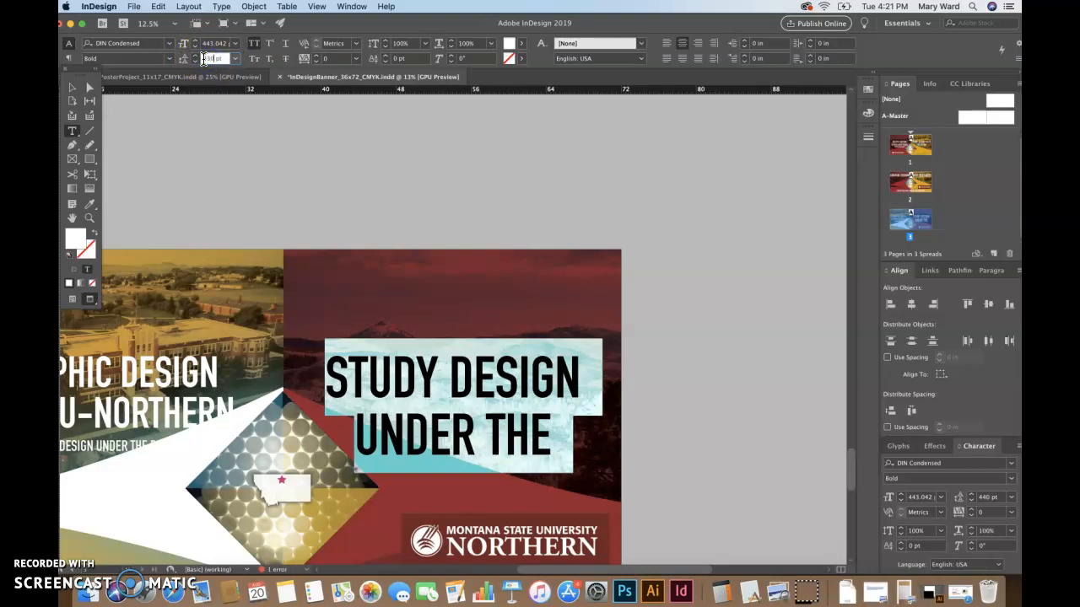
{"action": "type", "text": "430"}
{"action": "key", "text": "Return"}
{"action": "left_click", "coordinate": [201, 58]}
{"action": "left_click", "coordinate": [212, 59]}
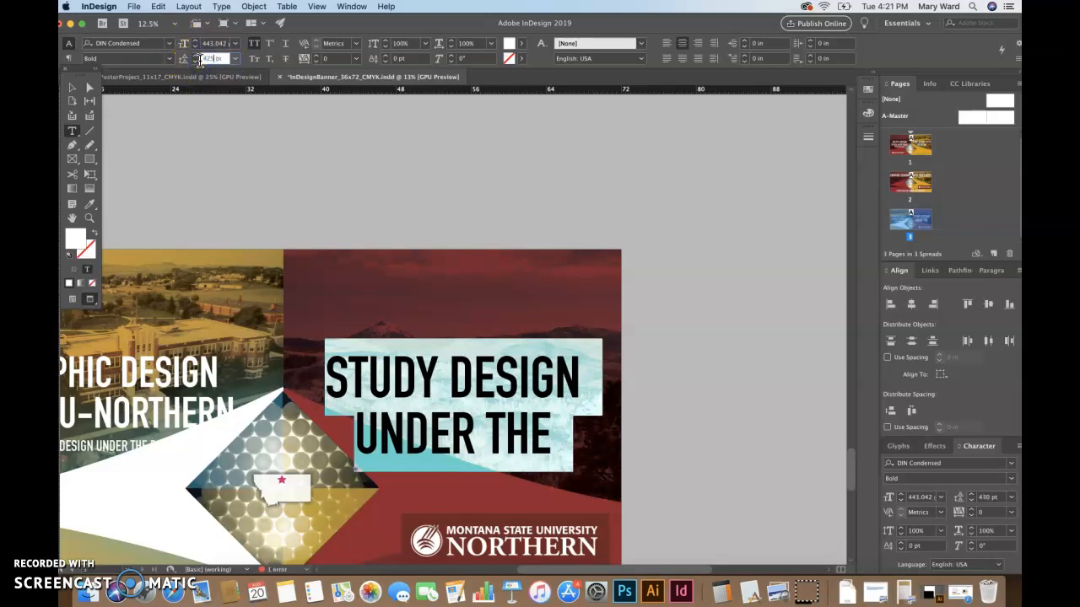
{"action": "key", "text": "Return"}
{"action": "left_click", "coordinate": [72, 87]}
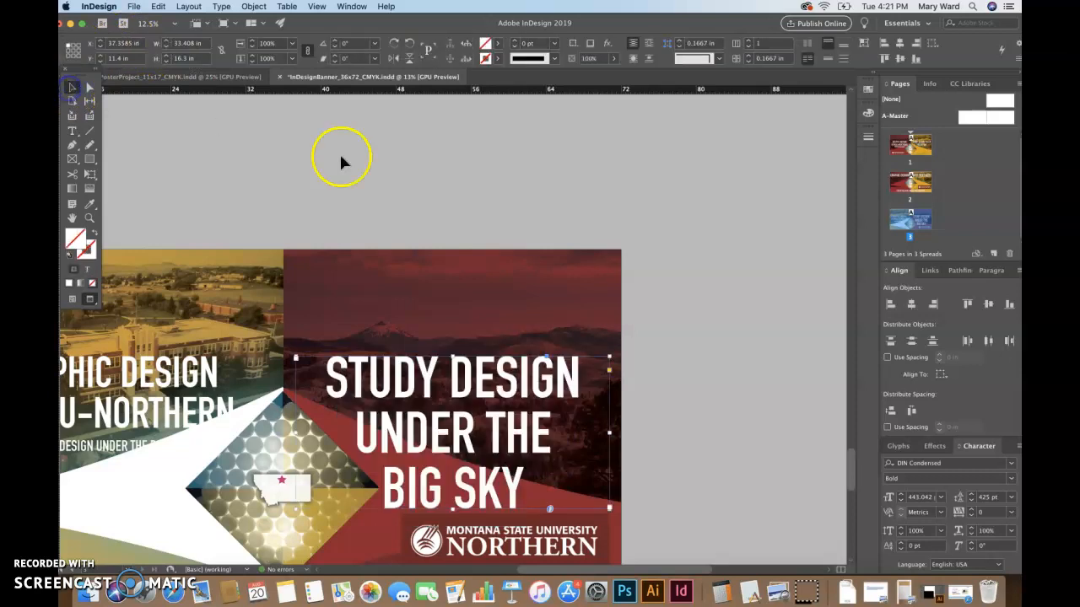
Fit the whole banner in the window and select the headline text frame
{"action": "left_click", "coordinate": [705, 394]}
{"action": "key", "text": "super+0"}
{"action": "key", "text": "super+minus"}
{"action": "key", "text": "super+minus"}
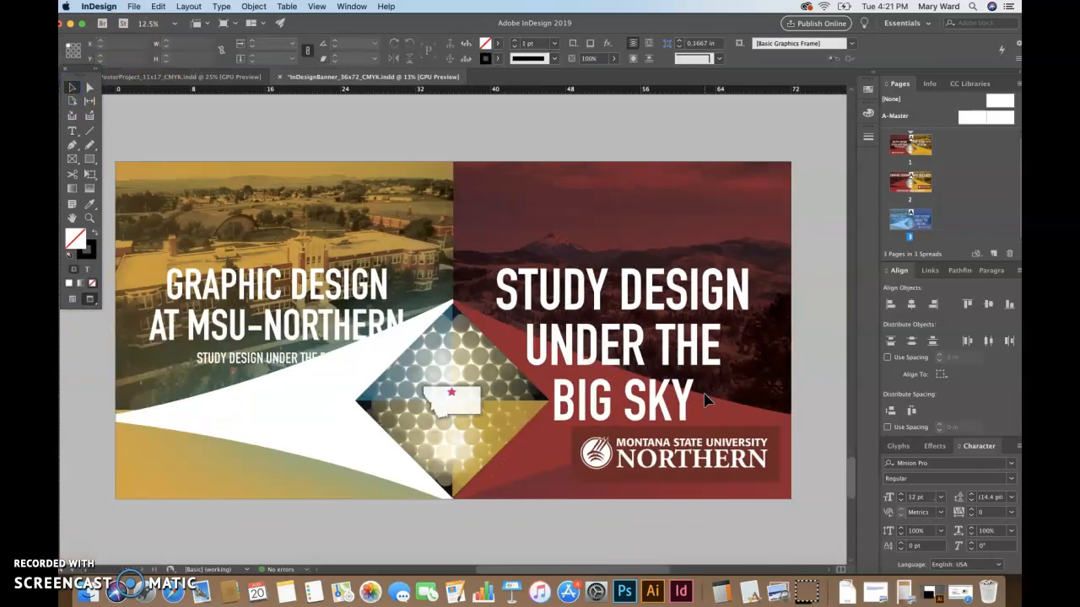
{"action": "key", "text": "super+equal"}
{"action": "key", "text": "super+minus"}
{"action": "left_click", "coordinate": [576, 344]}
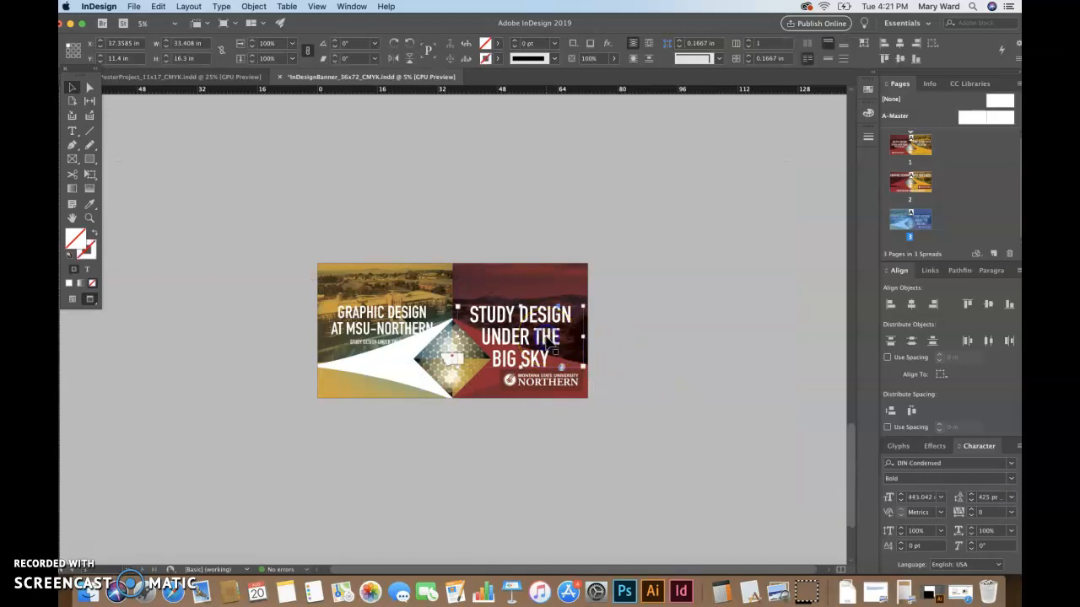
{"action": "left_click", "coordinate": [546, 341], "text": "shift"}
{"action": "left_click", "coordinate": [547, 341]}
Nudge the headline frame up the red panel to Y 6.1222 in
{"action": "key", "text": "Left"}
{"action": "key", "text": "Left"}
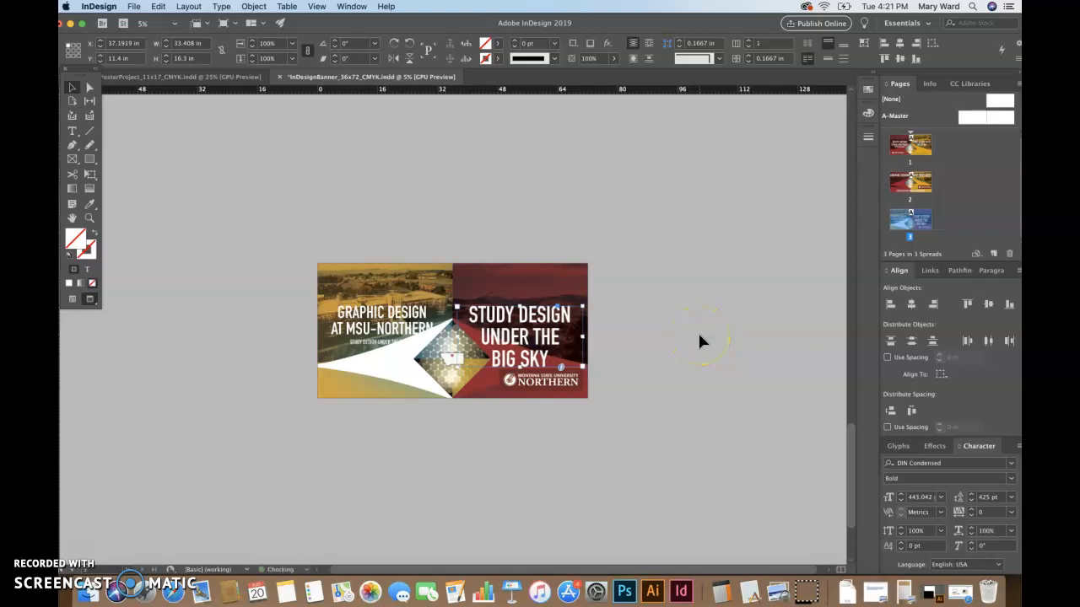
{"action": "key", "text": "Up"}
{"action": "key", "text": "Up"}
{"action": "key", "text": "Up"}
{"action": "key", "text": "Up"}
{"action": "key", "text": "Up"}
{"action": "key", "text": "Up"}
{"action": "key", "text": "Up"}
{"action": "key", "text": "Up"}
{"action": "key", "text": "Up"}
{"action": "key", "text": "Up"}
{"action": "key", "text": "Up"}
{"action": "key", "text": "Up"}
{"action": "key", "text": "Up"}
{"action": "key", "text": "Up"}
{"action": "key", "text": "Up"}
{"action": "key", "text": "Up"}
{"action": "key", "text": "Up"}
{"action": "key", "text": "Up"}
{"action": "key", "text": "Up"}
{"action": "key", "text": "Up"}
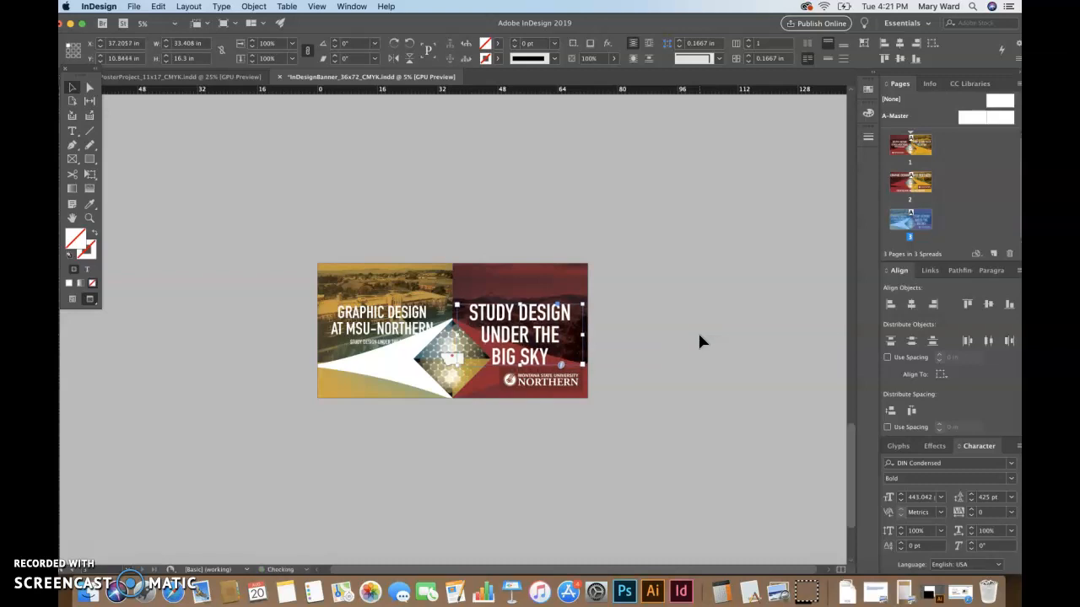
{"action": "key", "text": "Up"}
{"action": "key", "text": "Up"}
{"action": "key", "text": "Up"}
{"action": "key", "text": "Up"}
{"action": "key", "text": "Up"}
{"action": "key", "text": "Up"}
{"action": "key", "text": "Up"}
{"action": "key", "text": "Up"}
{"action": "key", "text": "Up"}
{"action": "key", "text": "Up"}
{"action": "key", "text": "Up"}
{"action": "key", "text": "Up"}
{"action": "key", "text": "Up"}
{"action": "key", "text": "Up"}
{"action": "key", "text": "Up"}
{"action": "key", "text": "Up"}
{"action": "key", "text": "Up"}
{"action": "key", "text": "Up"}
{"action": "key", "text": "Up"}
{"action": "key", "text": "Up"}
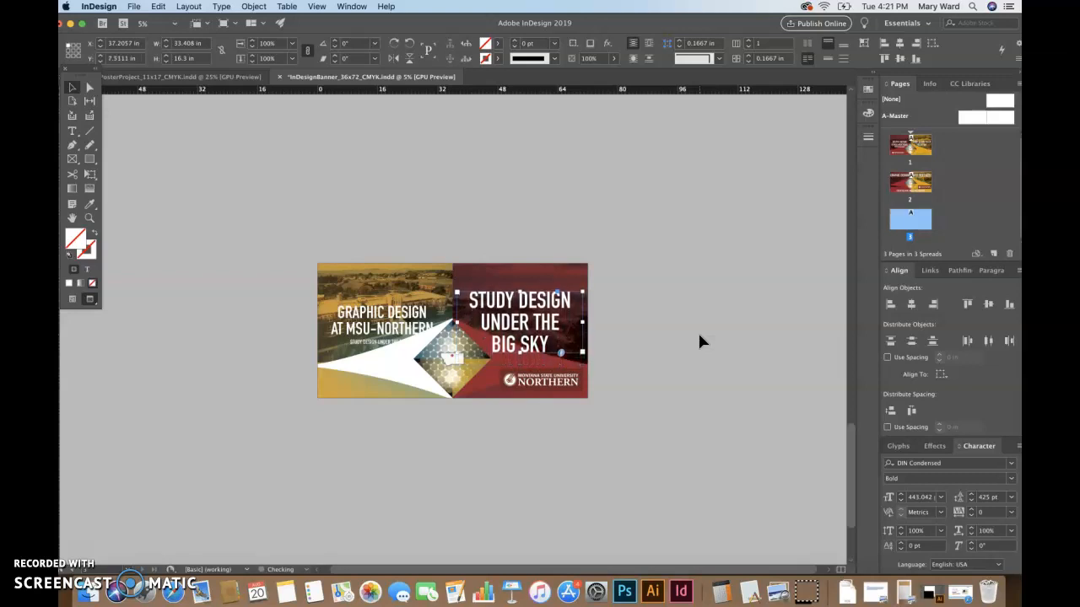
{"action": "key", "text": "Up"}
{"action": "key", "text": "Up"}
{"action": "key", "text": "Up"}
{"action": "key", "text": "Up"}
{"action": "key", "text": "Up"}
{"action": "key", "text": "Up"}
{"action": "key", "text": "Up"}
{"action": "key", "text": "Up"}
{"action": "key", "text": "Up"}
{"action": "key", "text": "Up"}
{"action": "key", "text": "Up"}
{"action": "key", "text": "Up"}
{"action": "key", "text": "Up"}
{"action": "key", "text": "Up"}
{"action": "key", "text": "Up"}
{"action": "key", "text": "Up"}
{"action": "key", "text": "Up"}
{"action": "key", "text": "Up"}
{"action": "key", "text": "Up"}
{"action": "key", "text": "Up"}
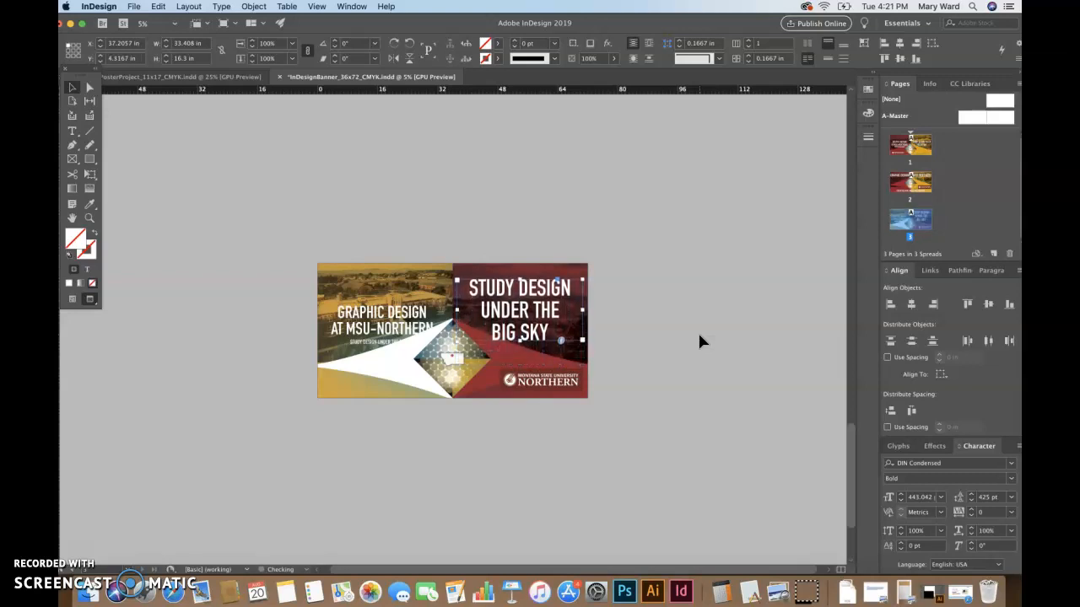
{"action": "key", "text": "Down"}
{"action": "key", "text": "Down"}
{"action": "key", "text": "Down"}
{"action": "key", "text": "Down"}
{"action": "key", "text": "Down"}
{"action": "key", "text": "Down"}
{"action": "key", "text": "Down"}
{"action": "key", "text": "Down"}
{"action": "key", "text": "Down"}
{"action": "key", "text": "Down"}
{"action": "key", "text": "Down"}
{"action": "key", "text": "Down"}
{"action": "key", "text": "Down"}
{"action": "key", "text": "Down"}
{"action": "key", "text": "Down"}
{"action": "key", "text": "Down"}
{"action": "key", "text": "Down"}
{"action": "key", "text": "Down"}
{"action": "key", "text": "Down"}
{"action": "key", "text": "Down"}
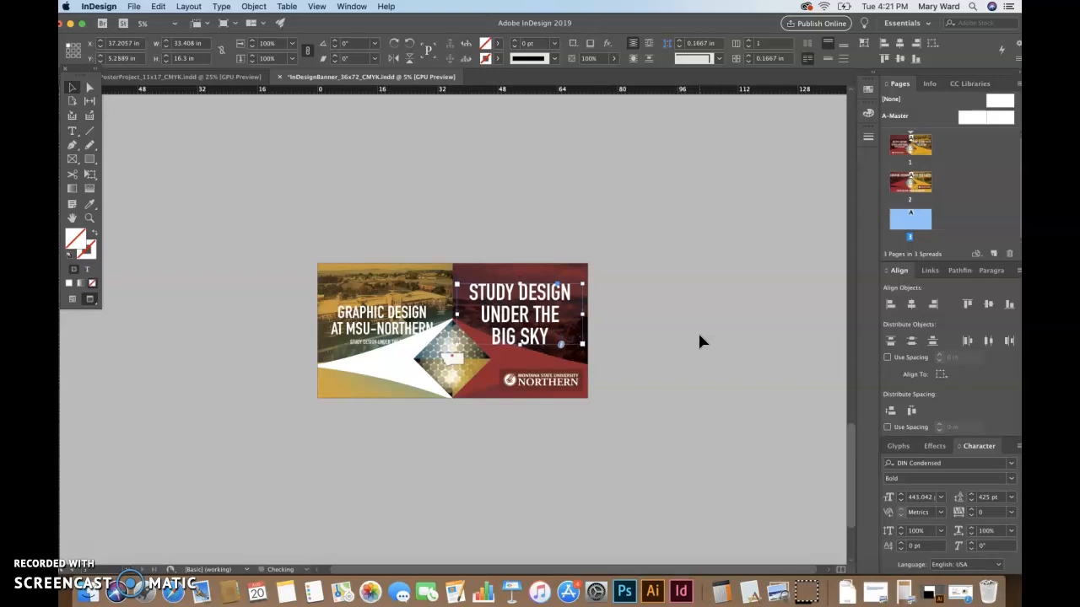
{"action": "key", "text": "Up"}
{"action": "key", "text": "Up"}
{"action": "key", "text": "Up"}
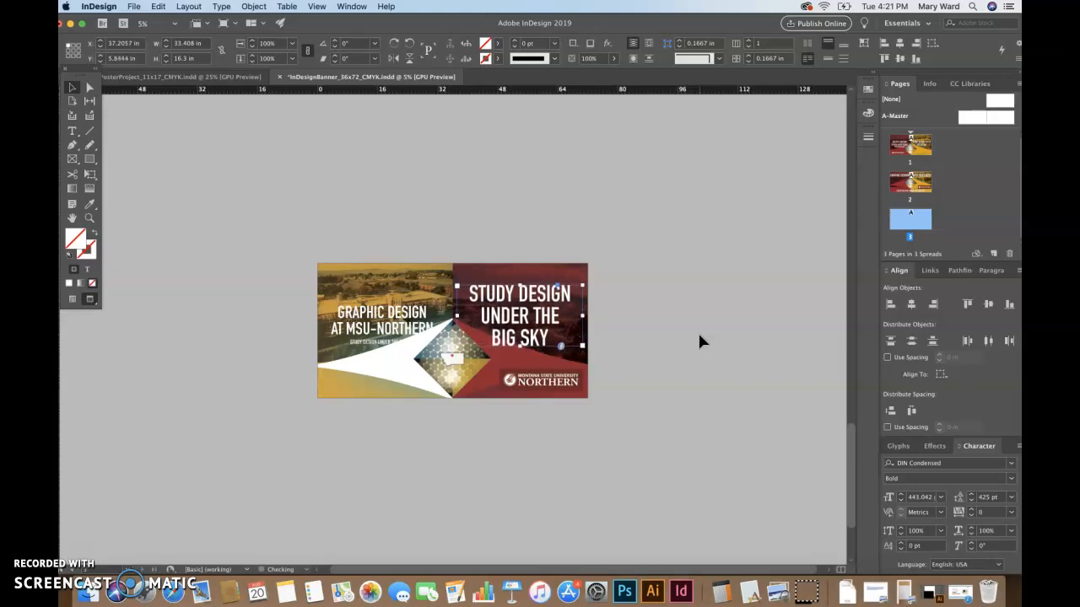
{"action": "left_click", "coordinate": [797, 410]}
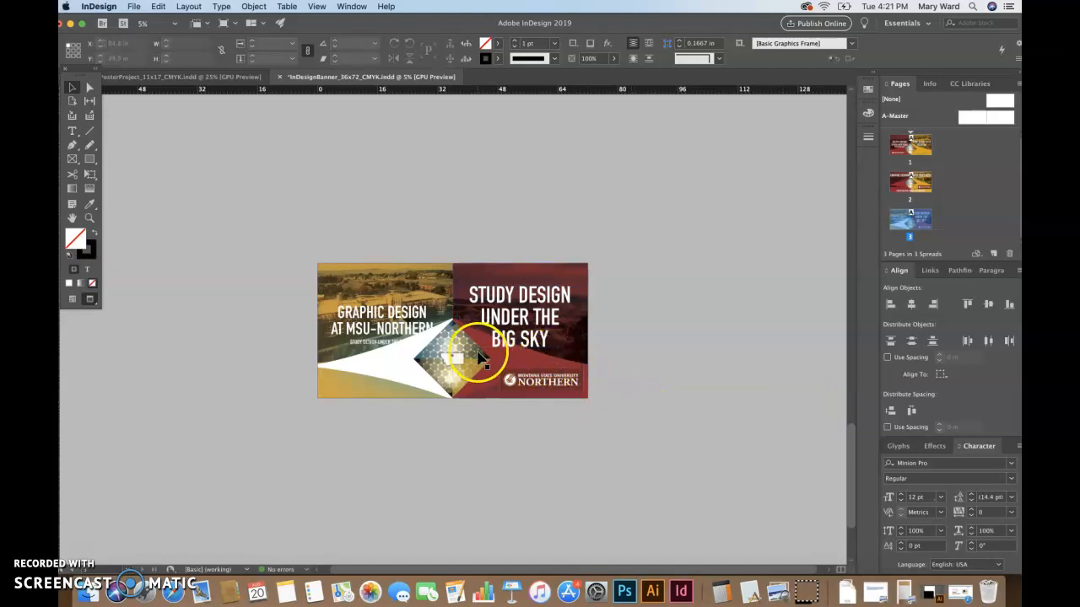
Bring the background, diamond graphic and headline in front of the white curved shape
{"action": "left_click", "coordinate": [391, 325]}
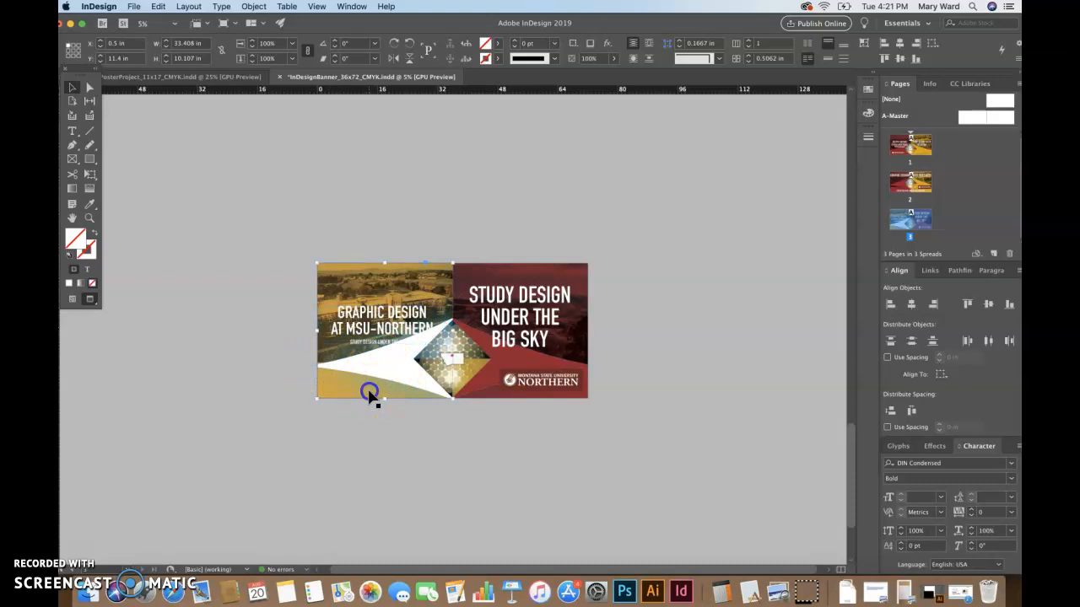
{"action": "left_click", "coordinate": [374, 392]}
{"action": "left_click", "coordinate": [473, 373], "text": "shift"}
{"action": "left_click", "coordinate": [398, 320], "text": "shift"}
{"action": "key", "text": "super+shift+bracketright"}
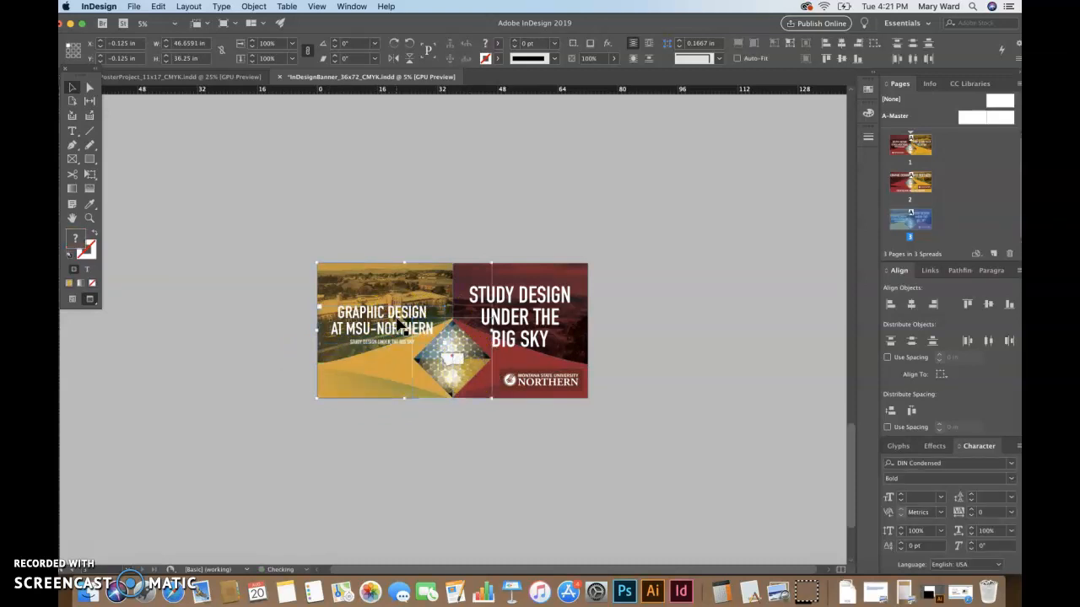
Select the campus photo frame underneath the left orange background
{"action": "left_click", "coordinate": [745, 425]}
{"action": "left_click", "coordinate": [587, 496]}
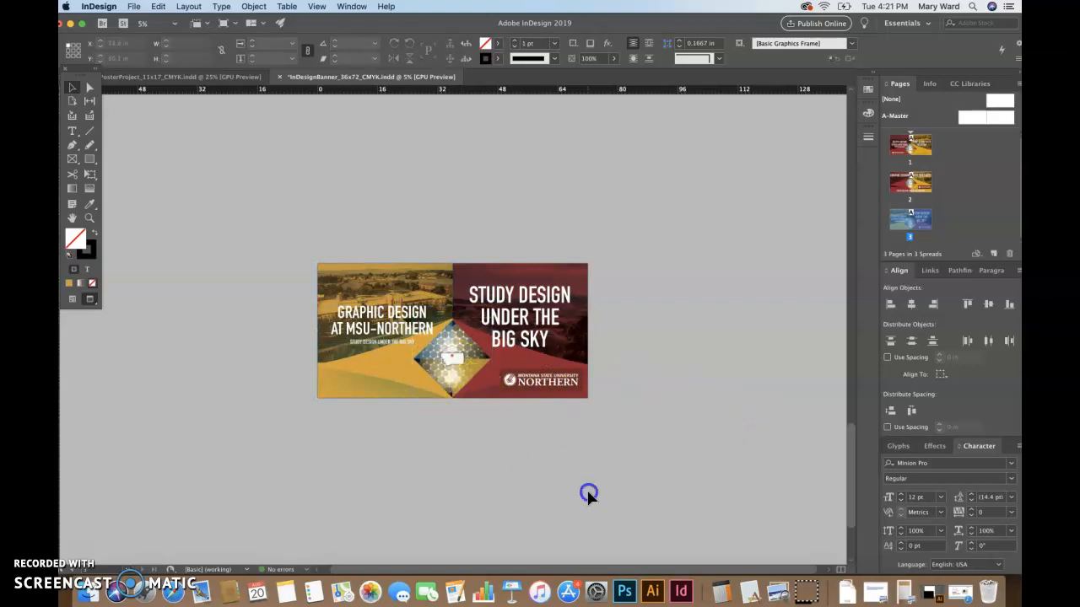
{"action": "left_click", "coordinate": [358, 386]}
{"action": "left_click", "coordinate": [331, 274]}
{"action": "left_click", "coordinate": [331, 274], "text": "super"}
{"action": "left_click", "coordinate": [331, 274], "text": "super"}
{"action": "left_click", "coordinate": [331, 274], "text": "super"}
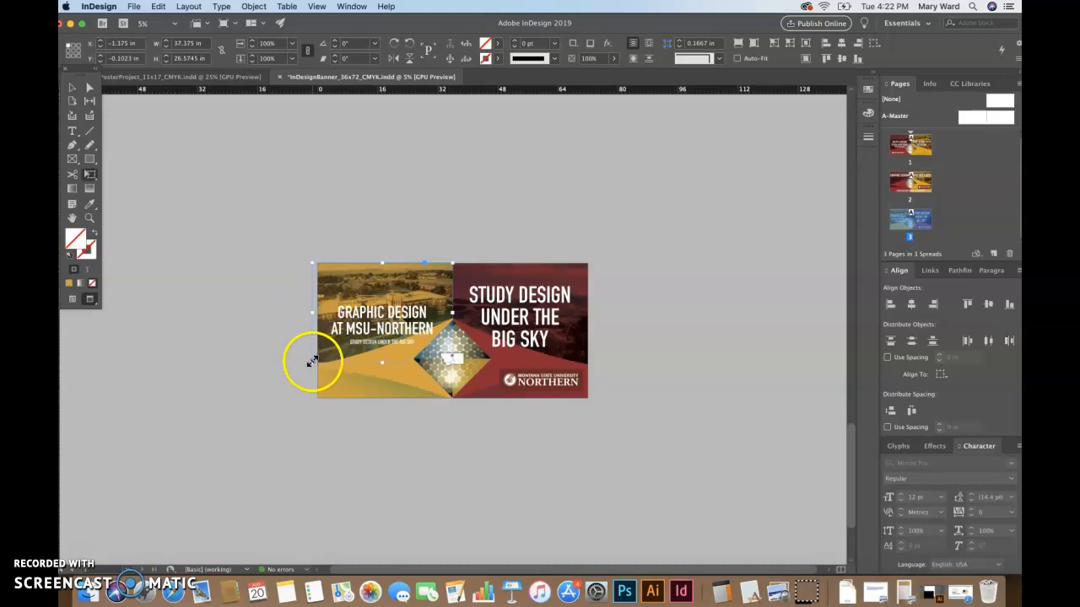
Enlarge the campus photo frame slightly toward the lower left
{"action": "left_click_drag", "start_coordinate": [312, 363], "coordinate": [307, 365]}
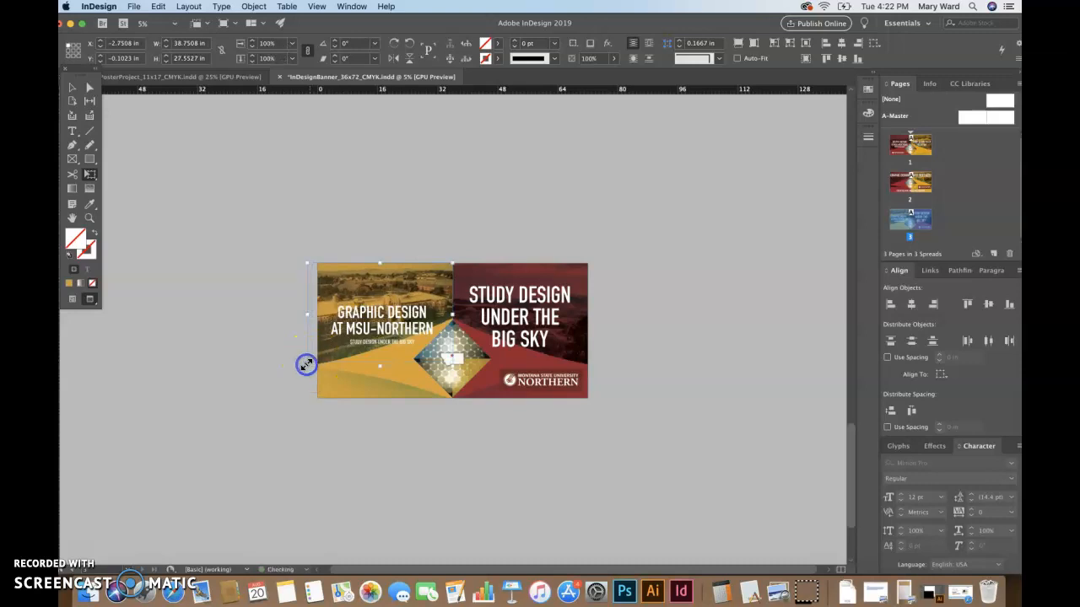
{"action": "left_click", "coordinate": [70, 92]}
{"action": "left_click", "coordinate": [200, 253]}
Shorten the wide white shape to 18.375 in tall and nudge it lower
{"action": "left_click", "coordinate": [567, 356]}
{"action": "left_click", "coordinate": [603, 389]}
{"action": "left_click", "coordinate": [549, 356]}
{"action": "left_click", "coordinate": [533, 361]}
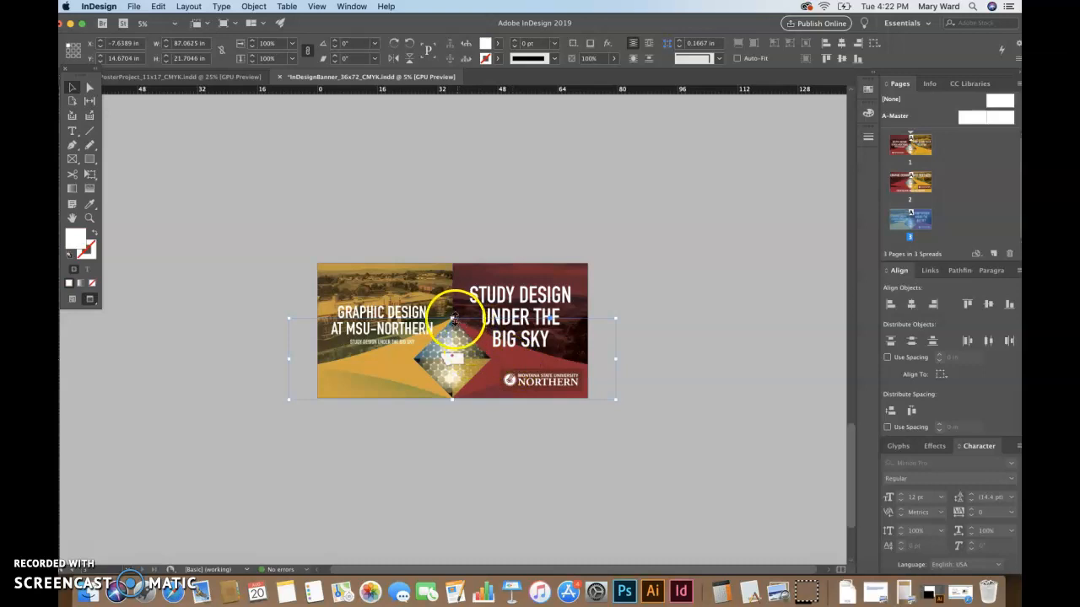
{"action": "left_click_drag", "start_coordinate": [452, 319], "coordinate": [450, 330]}
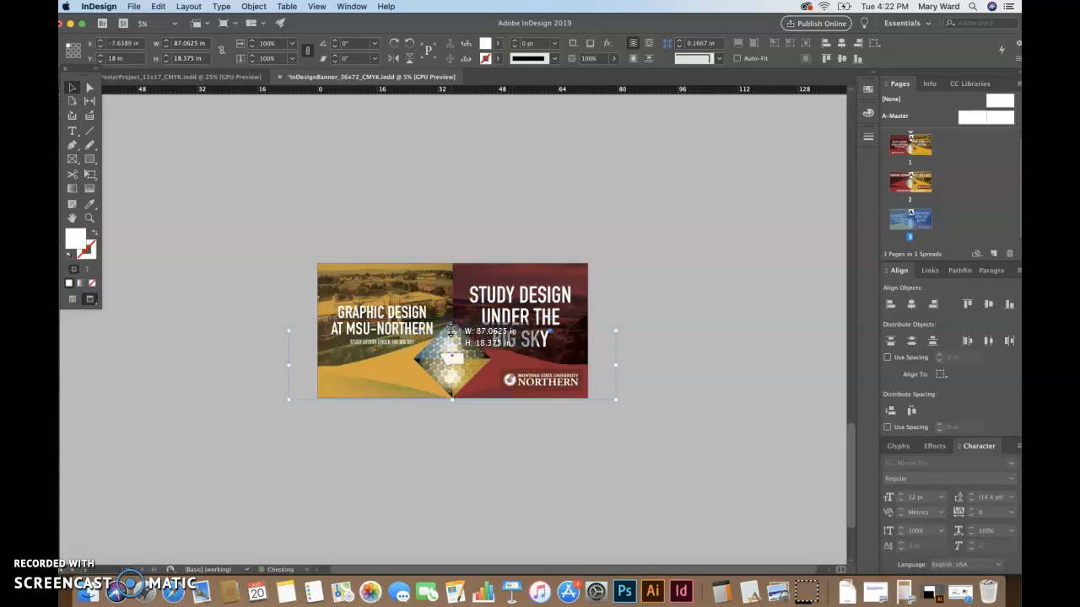
{"action": "key", "text": "shift+Up"}
{"action": "key", "text": "shift+Up"}
{"action": "key", "text": "shift+Up"}
{"action": "key", "text": "shift+Up"}
{"action": "key", "text": "shift+Up"}
{"action": "key", "text": "shift+Up"}
{"action": "key", "text": "shift+Up"}
{"action": "key", "text": "shift+Up"}
{"action": "key", "text": "shift+Up"}
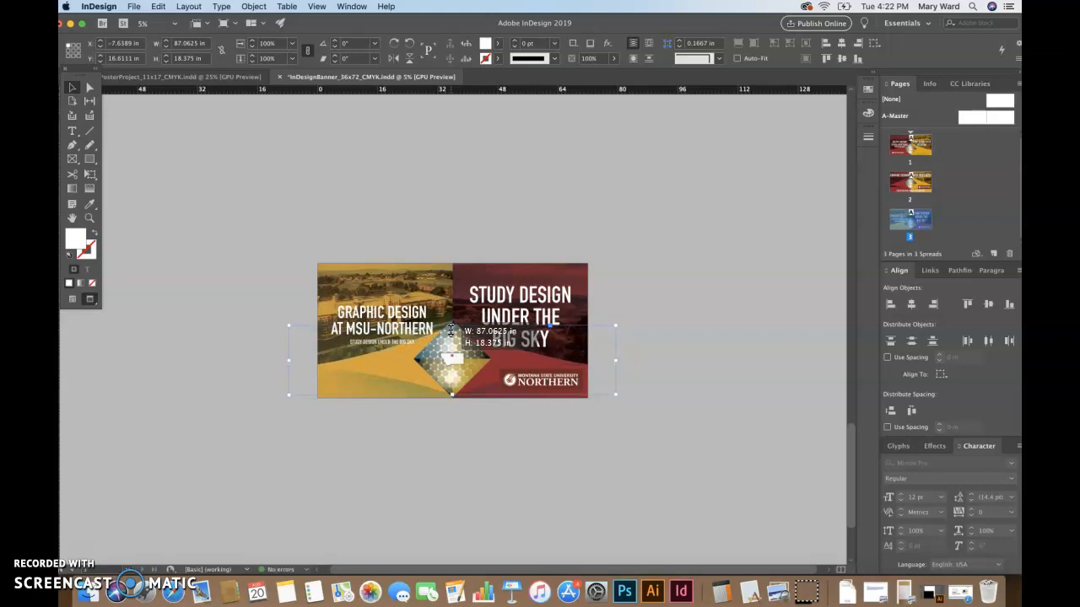
{"action": "key", "text": "shift+Down"}
{"action": "key", "text": "shift+Up"}
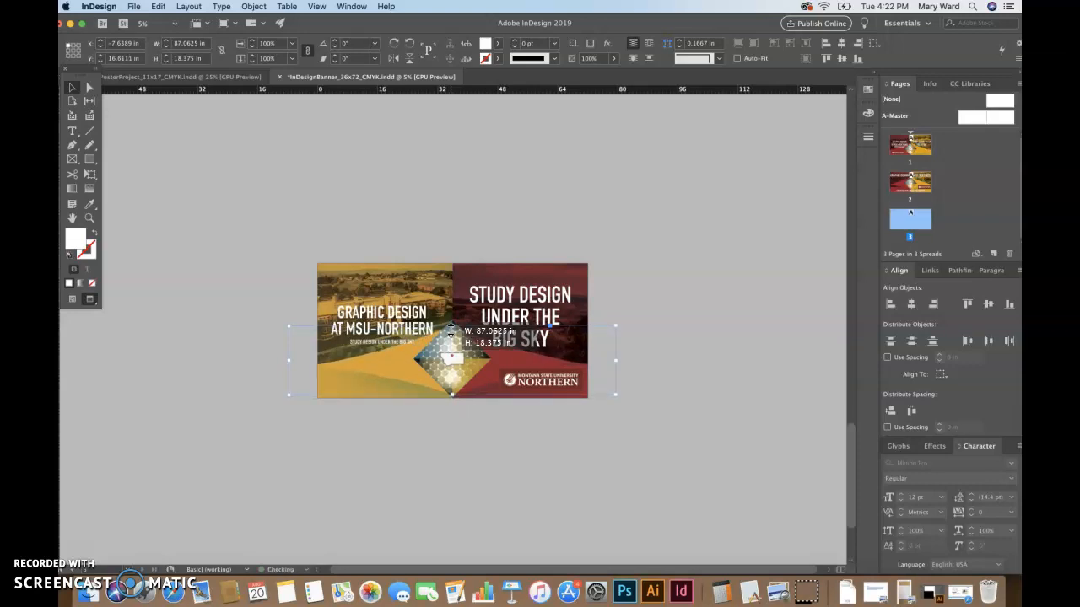
{"action": "key", "text": "shift+Down"}
{"action": "key", "text": "shift+Down"}
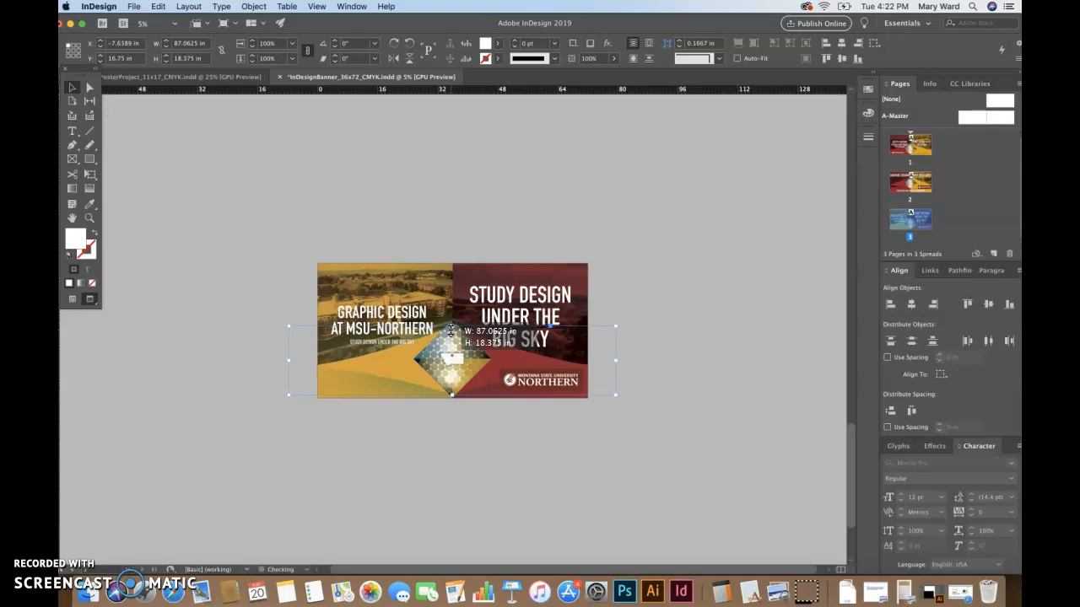
{"action": "key", "text": "shift+Down"}
{"action": "key", "text": "shift+Down"}
{"action": "key", "text": "shift+Down"}
{"action": "key", "text": "shift+Down"}
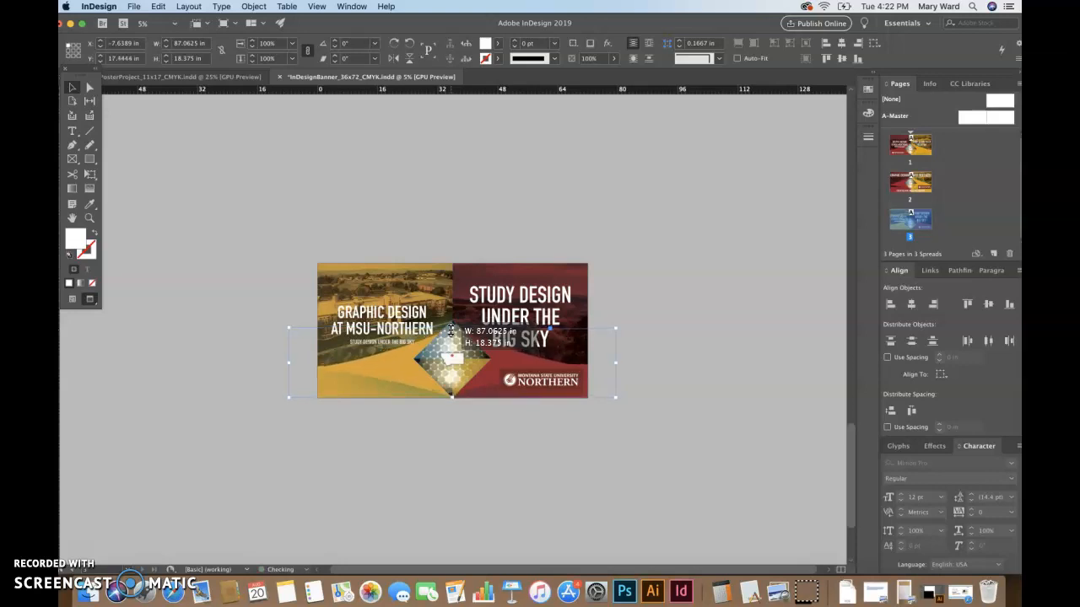
{"action": "left_click_drag", "start_coordinate": [451, 331], "coordinate": [469, 326]}
{"action": "left_click", "coordinate": [632, 304]}
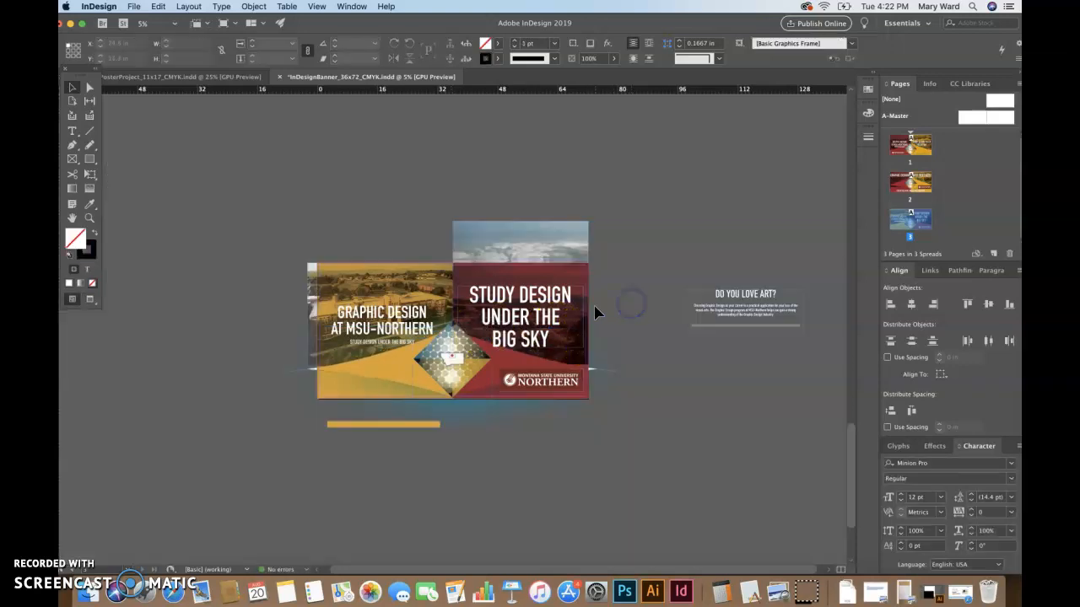
Enlarge the campus photo frame a little further toward the lower left
{"action": "left_click", "coordinate": [555, 229]}
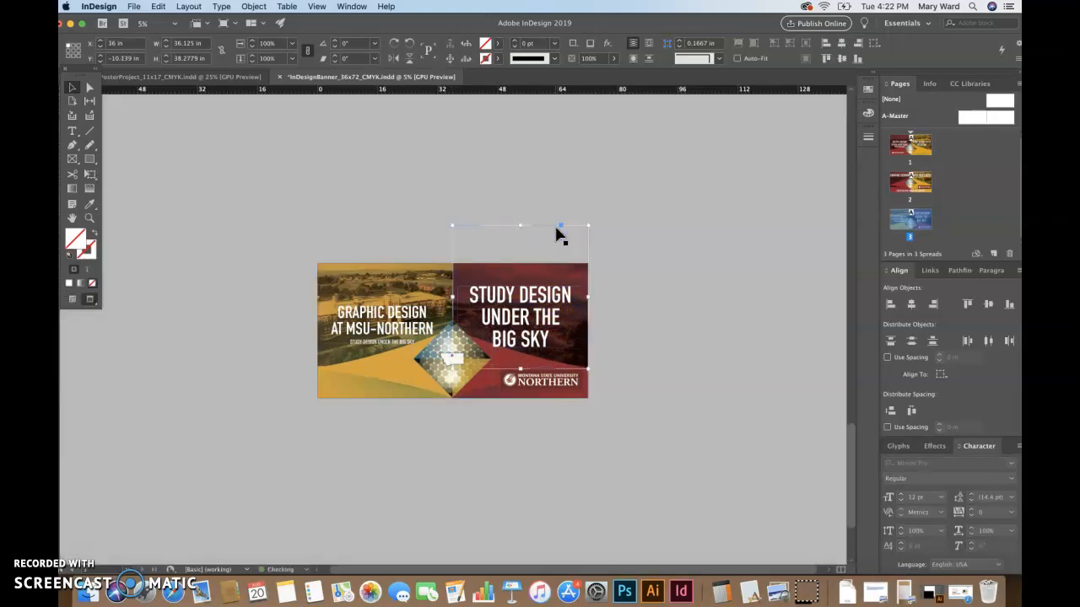
{"action": "left_click", "coordinate": [687, 314]}
{"action": "left_click", "coordinate": [658, 405]}
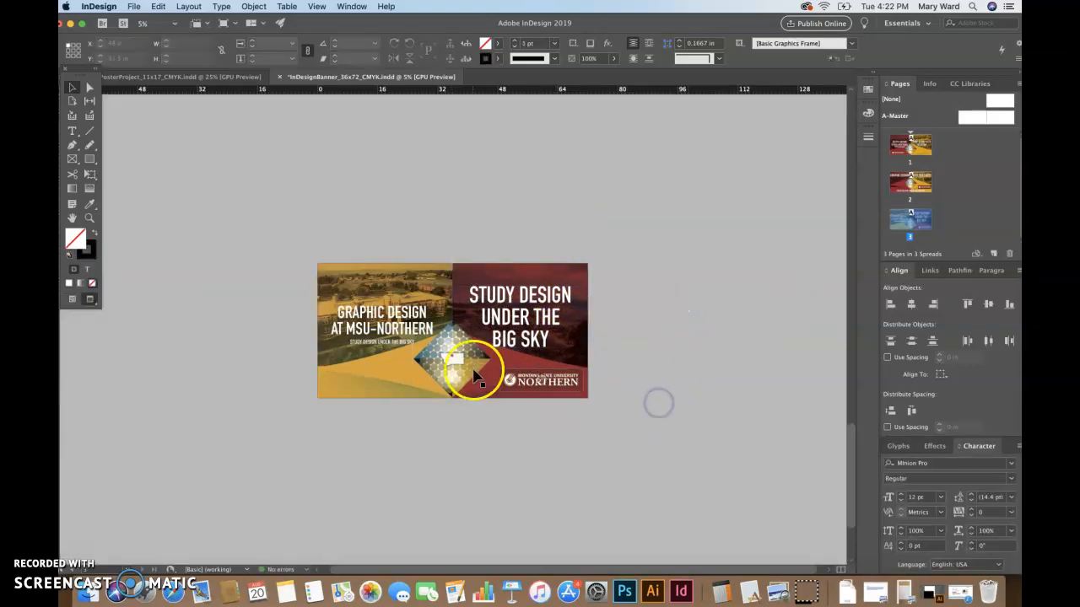
{"action": "left_click", "coordinate": [374, 371]}
{"action": "left_click", "coordinate": [325, 311]}
{"action": "left_click", "coordinate": [327, 285]}
{"action": "left_click", "coordinate": [327, 286]}
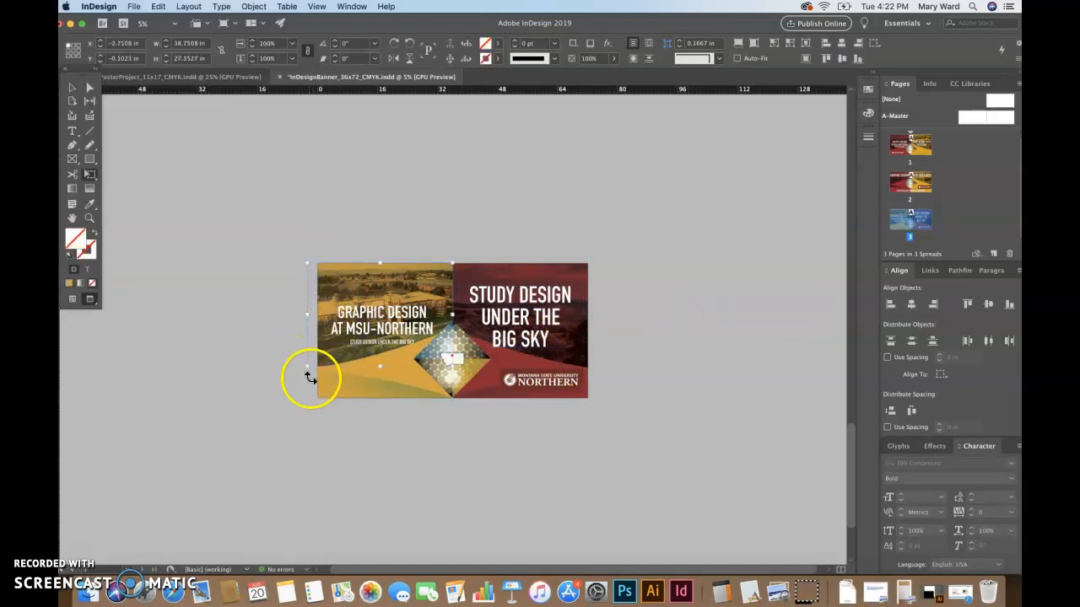
{"action": "left_click_drag", "start_coordinate": [307, 366], "coordinate": [302, 369]}
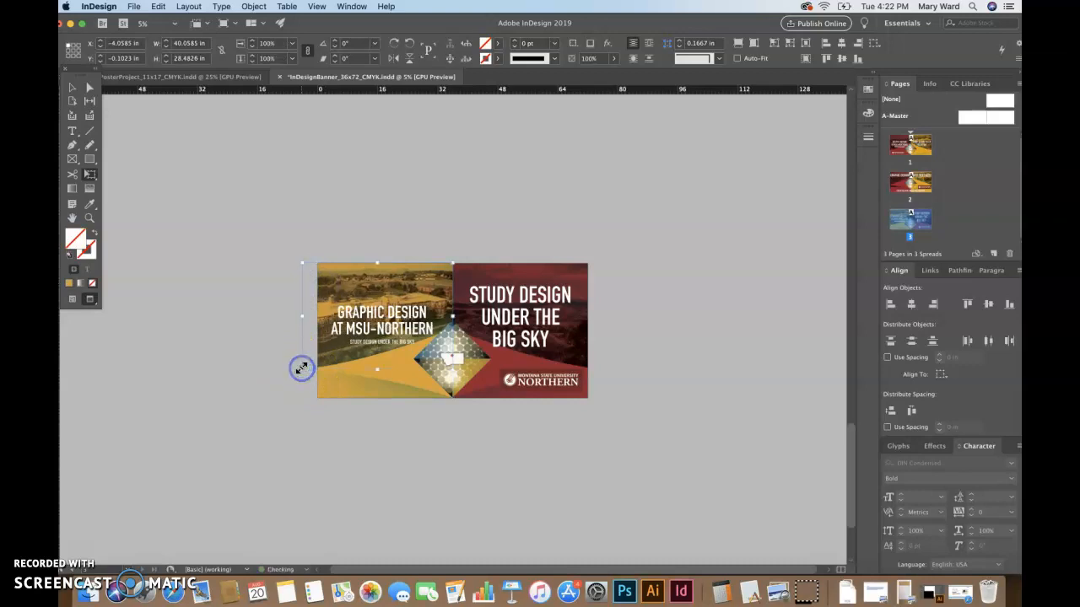
{"action": "left_click", "coordinate": [180, 187]}
{"action": "left_click", "coordinate": [737, 453]}
{"action": "left_click", "coordinate": [644, 419]}
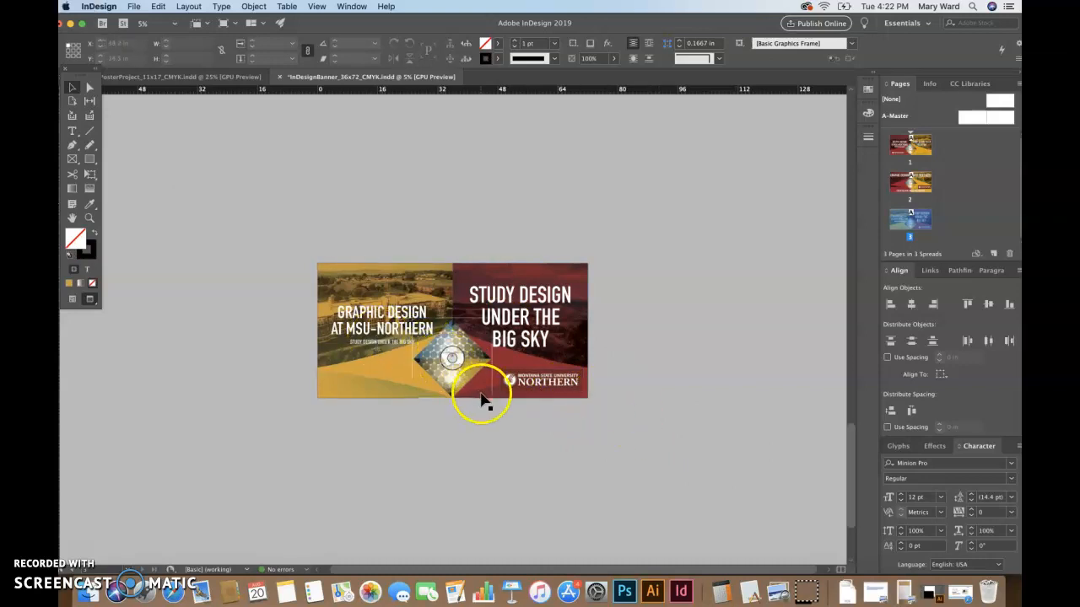
{"action": "left_click", "coordinate": [577, 445]}
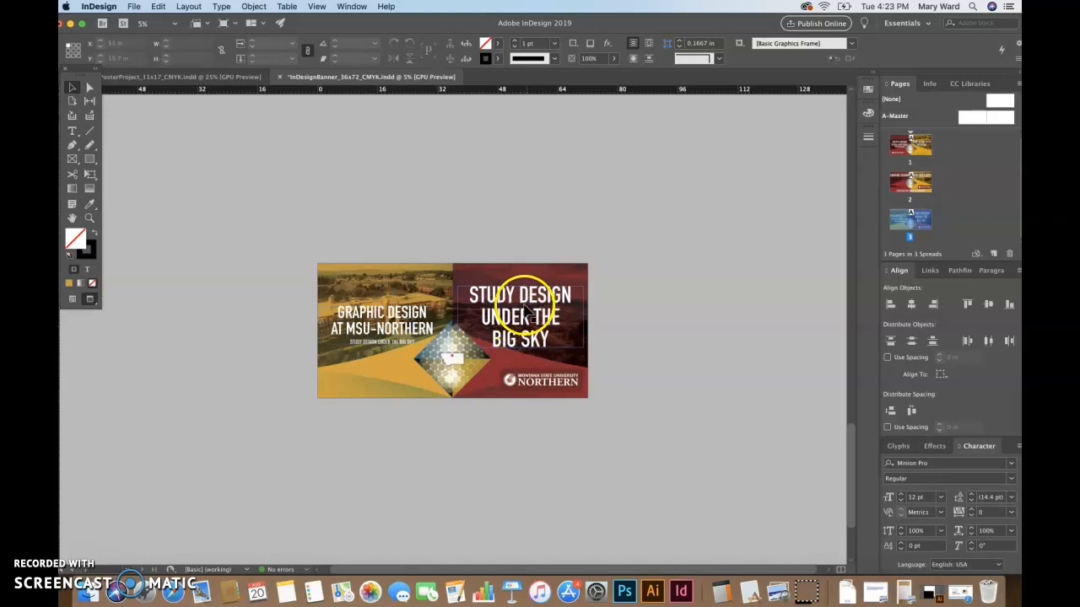
Rewrite the left headline as GRAPHIC / DESIGN AT / MSUN, replacing '-NORTHERN' with 'N'
{"action": "double_click", "coordinate": [389, 311]}
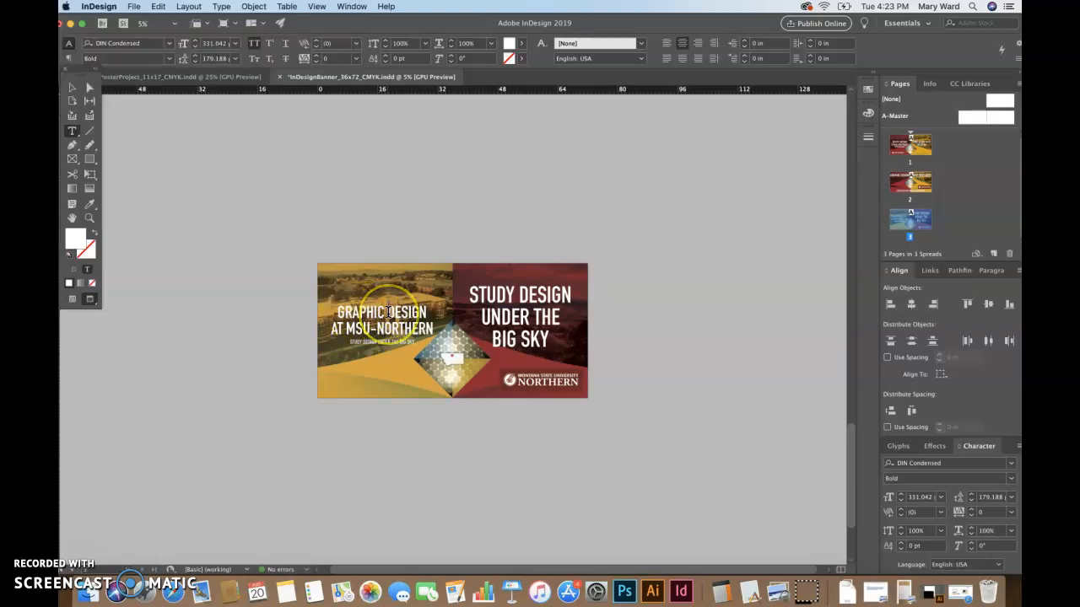
{"action": "key", "text": "Return"}
{"action": "left_click", "coordinate": [331, 339]}
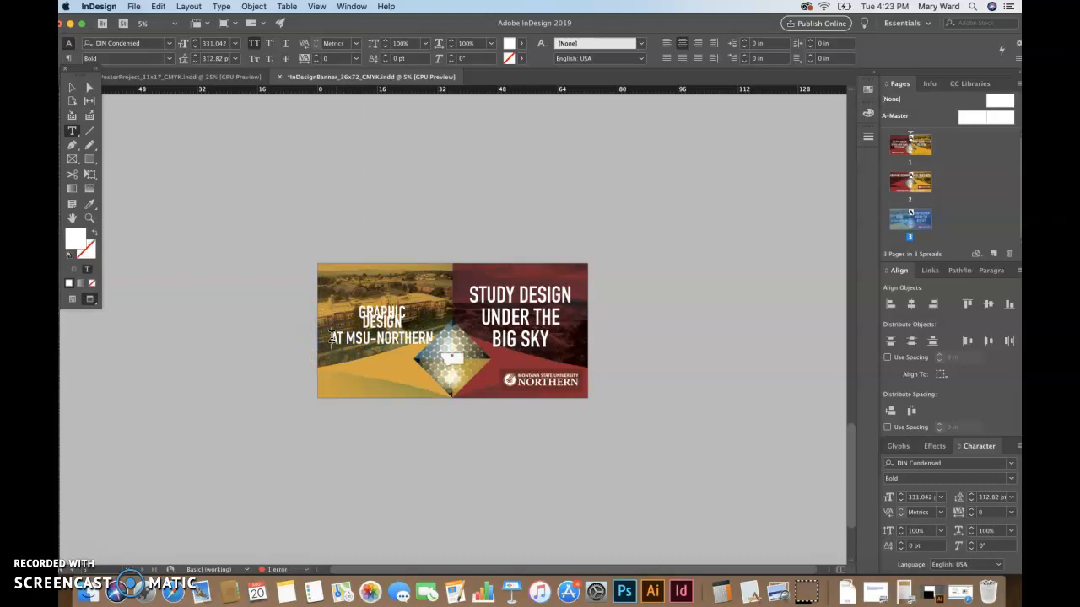
{"action": "key", "text": "BackSpace"}
{"action": "key", "text": "BackSpace"}
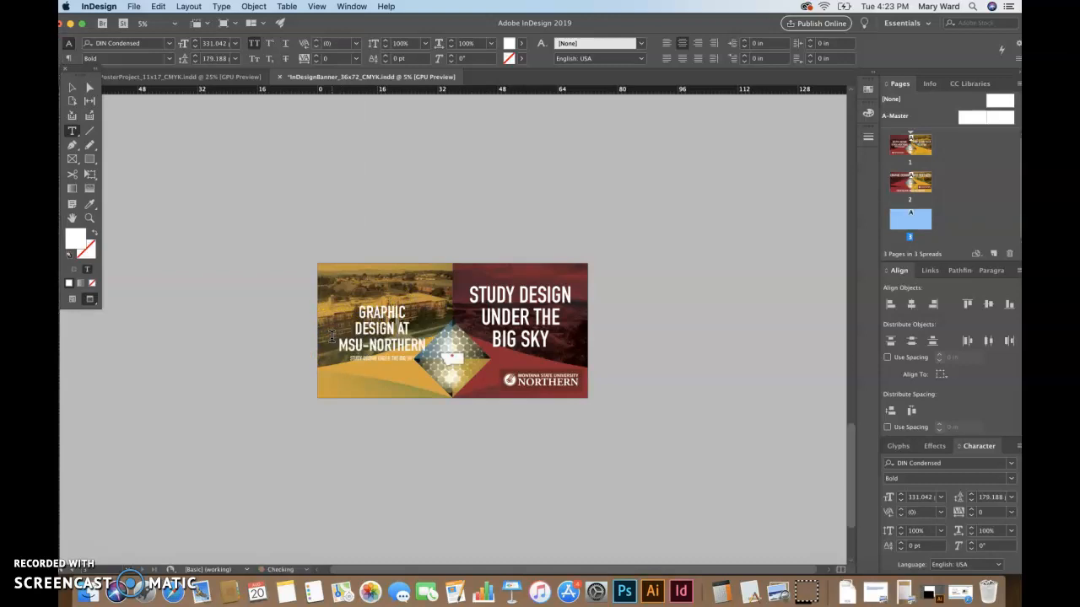
{"action": "left_click_drag", "start_coordinate": [332, 338], "coordinate": [363, 347]}
{"action": "left_click", "coordinate": [429, 346]}
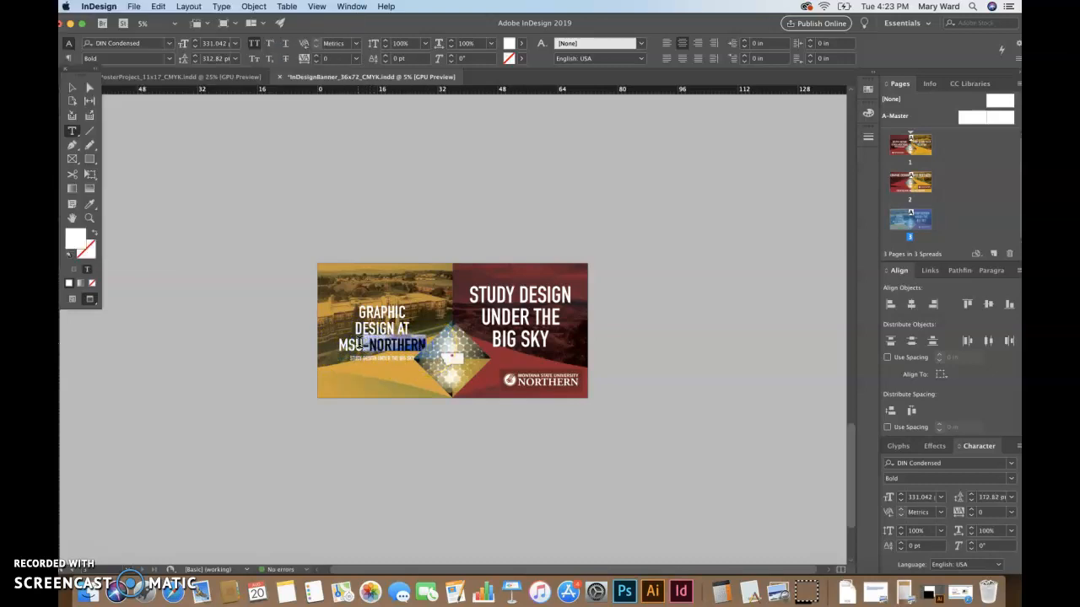
{"action": "type", "text": "N AT MSUN"}
{"action": "left_click", "coordinate": [400, 329]}
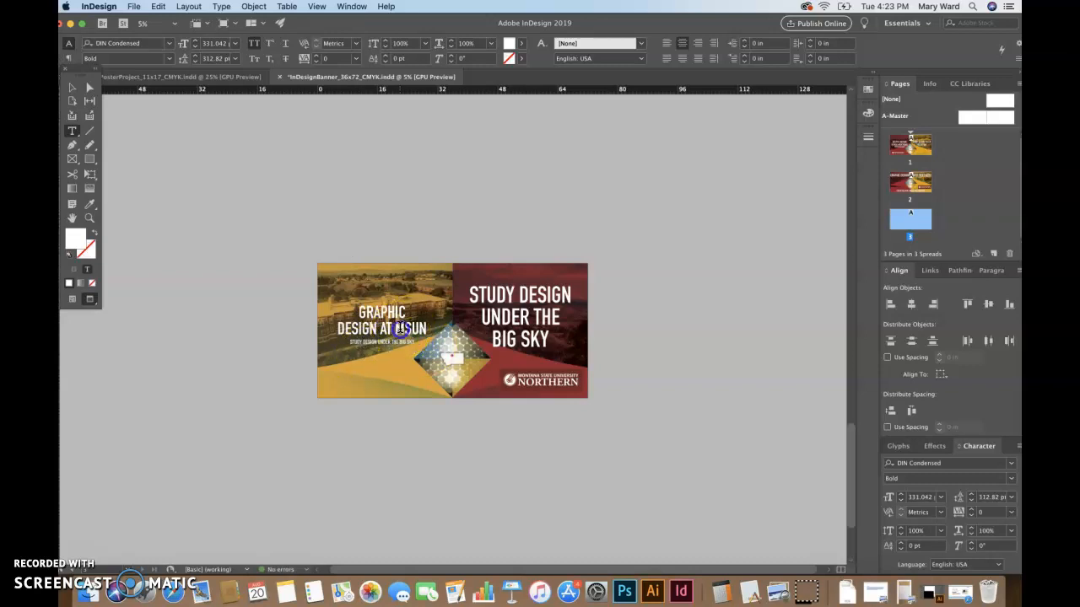
{"action": "left_click", "coordinate": [396, 328]}
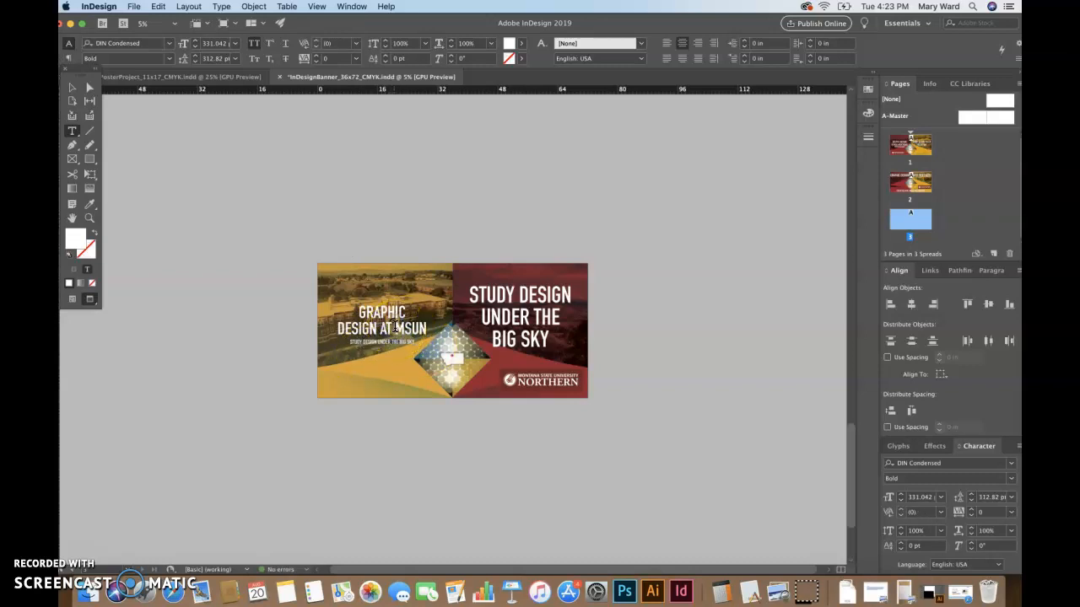
{"action": "key", "text": "Return"}
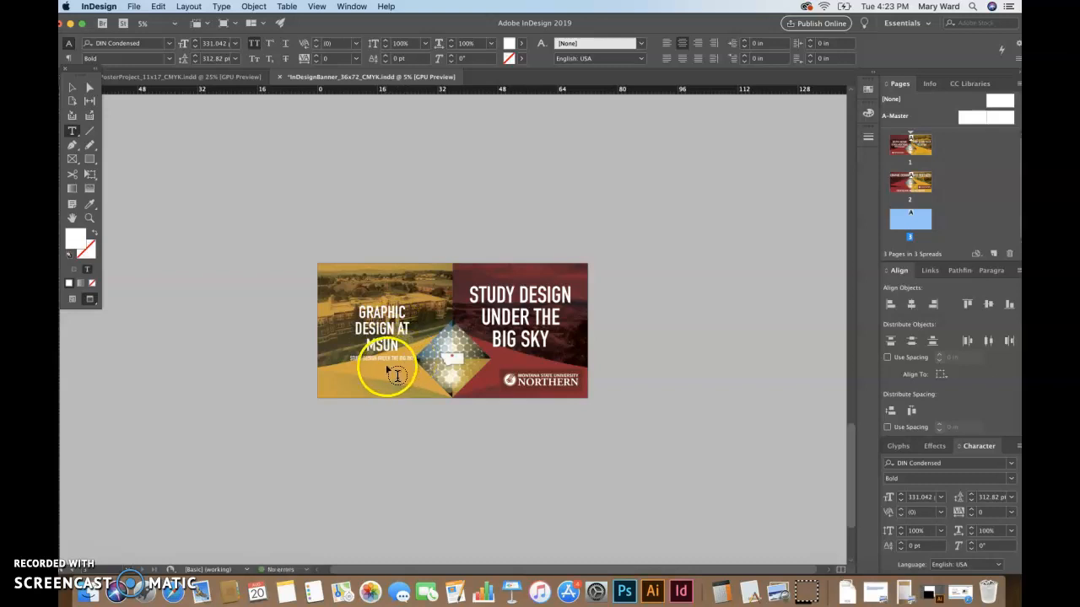
Remove the small STUDY DESIGN UNDER THE BIG SKY subtitle beneath the headline
{"action": "left_click", "coordinate": [385, 359]}
{"action": "triple_click", "coordinate": [385, 358]}
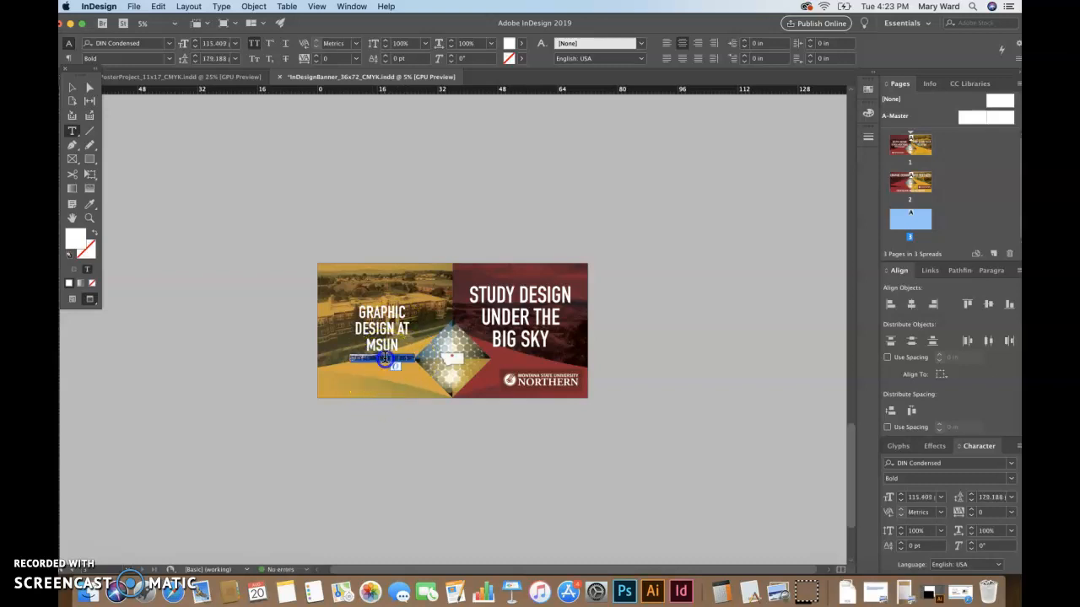
{"action": "left_click", "coordinate": [450, 386]}
Exit text editing, select the diamond graphic and move it down
{"action": "left_click", "coordinate": [188, 215]}
{"action": "left_click", "coordinate": [71, 87]}
{"action": "left_click", "coordinate": [472, 391]}
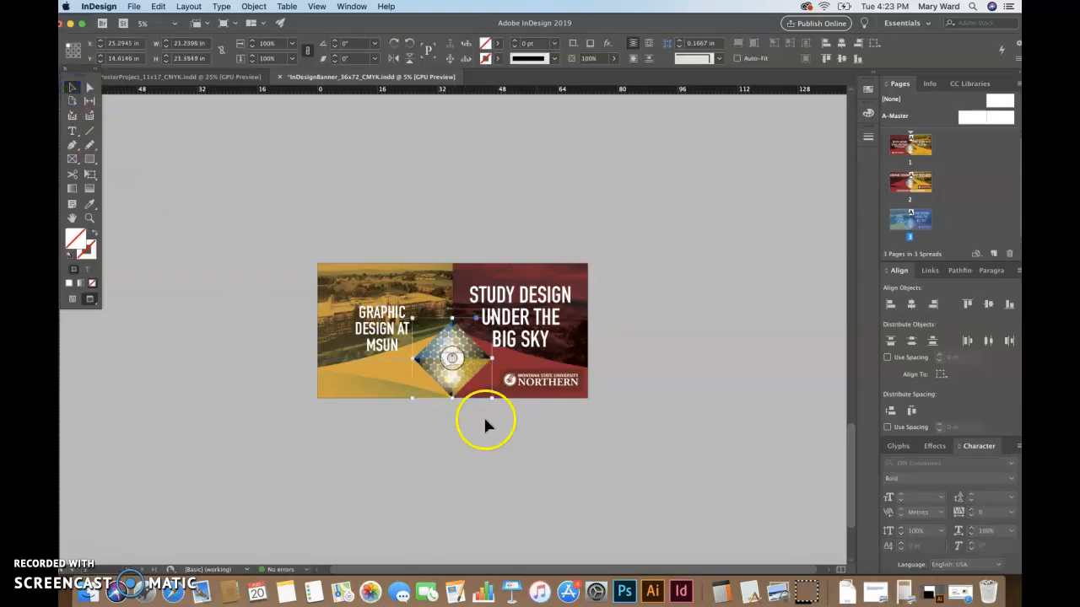
{"action": "left_click", "coordinate": [559, 489]}
{"action": "left_click", "coordinate": [464, 370]}
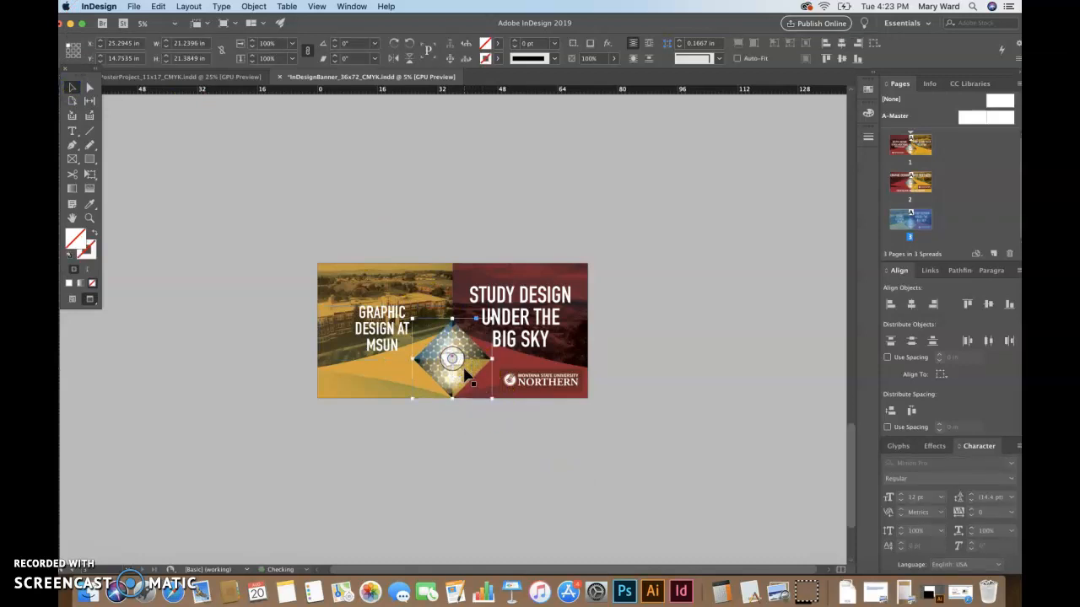
{"action": "key", "text": "shift+Down"}
{"action": "key", "text": "shift+Down"}
{"action": "key", "text": "shift+Down"}
{"action": "key", "text": "shift+Down"}
{"action": "key", "text": "shift+Down"}
{"action": "key", "text": "shift+Down"}
{"action": "key", "text": "shift+Down"}
{"action": "key", "text": "shift+Down"}
{"action": "key", "text": "shift+Down"}
{"action": "key", "text": "shift+Down"}
{"action": "key", "text": "shift+Down"}
{"action": "key", "text": "shift+Down"}
{"action": "key", "text": "shift+Down"}
{"action": "key", "text": "shift+Down"}
{"action": "key", "text": "shift+Down"}
{"action": "key", "text": "shift+Down"}
{"action": "key", "text": "shift+Down"}
{"action": "key", "text": "shift+Down"}
{"action": "key", "text": "shift+Down"}
{"action": "key", "text": "shift+Down"}
{"action": "key", "text": "shift+Down"}
{"action": "key", "text": "shift+Down"}
{"action": "key", "text": "shift+Down"}
{"action": "key", "text": "shift+Down"}
{"action": "key", "text": "shift+Down"}
{"action": "key", "text": "shift+Down"}
{"action": "key", "text": "shift+Down"}
{"action": "key", "text": "shift+Down"}
{"action": "key", "text": "shift+Down"}
{"action": "key", "text": "shift+Down"}
{"action": "key", "text": "shift+Down"}
{"action": "key", "text": "shift+Down"}
{"action": "key", "text": "shift+Down"}
{"action": "key", "text": "shift+Down"}
{"action": "key", "text": "shift+Down"}
{"action": "key", "text": "shift+Down"}
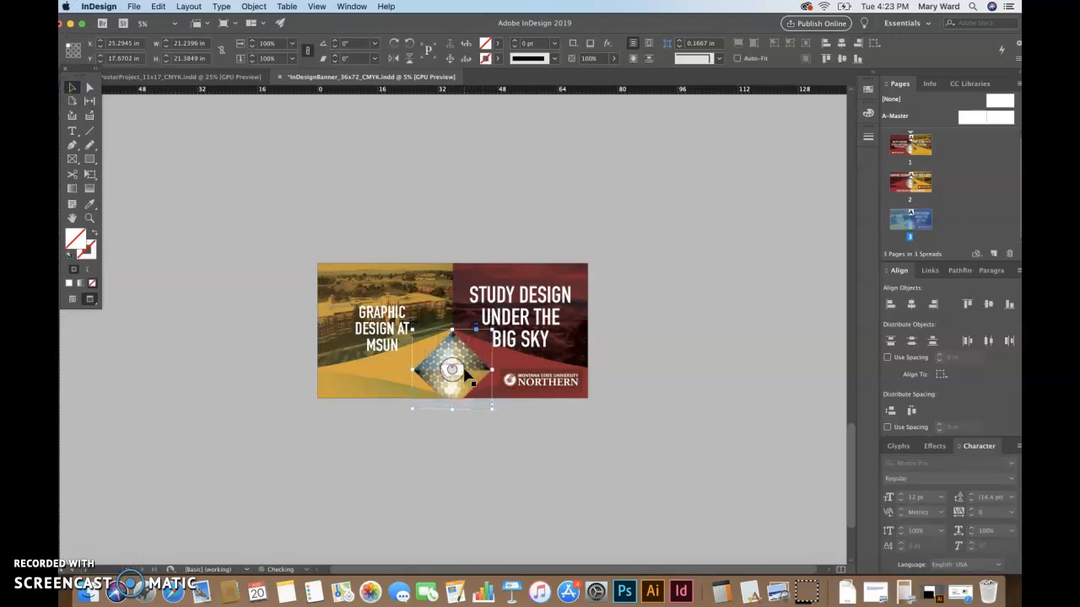
{"action": "key", "text": "shift+Down"}
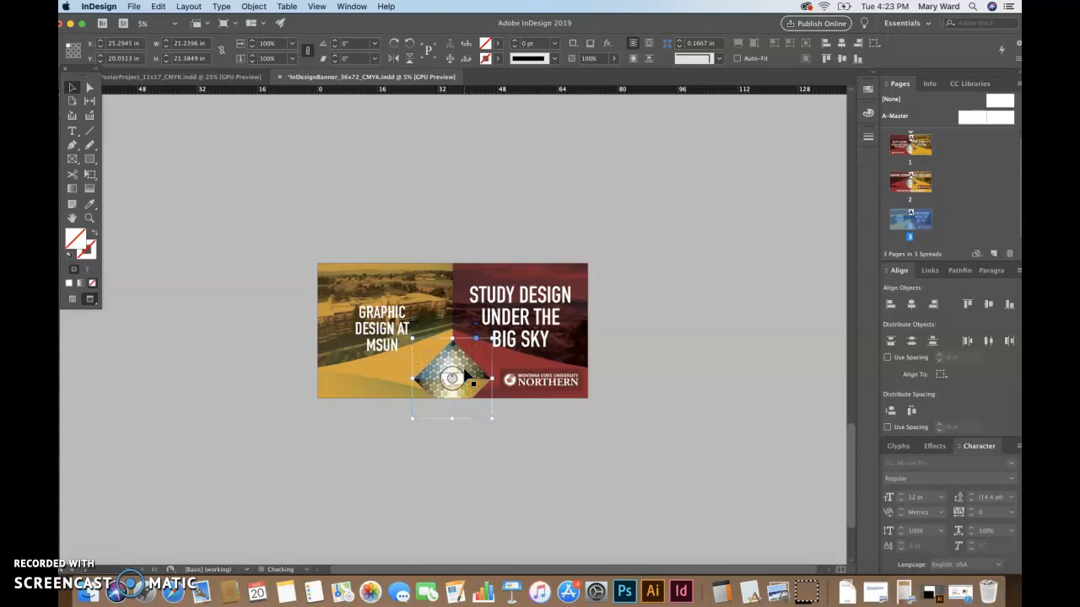
{"action": "key", "text": "e"}
Scale the diamond to about 25.43 × 25.60 in and centre it at the banner's bottom
{"action": "left_click_drag", "start_coordinate": [412, 338], "coordinate": [398, 324]}
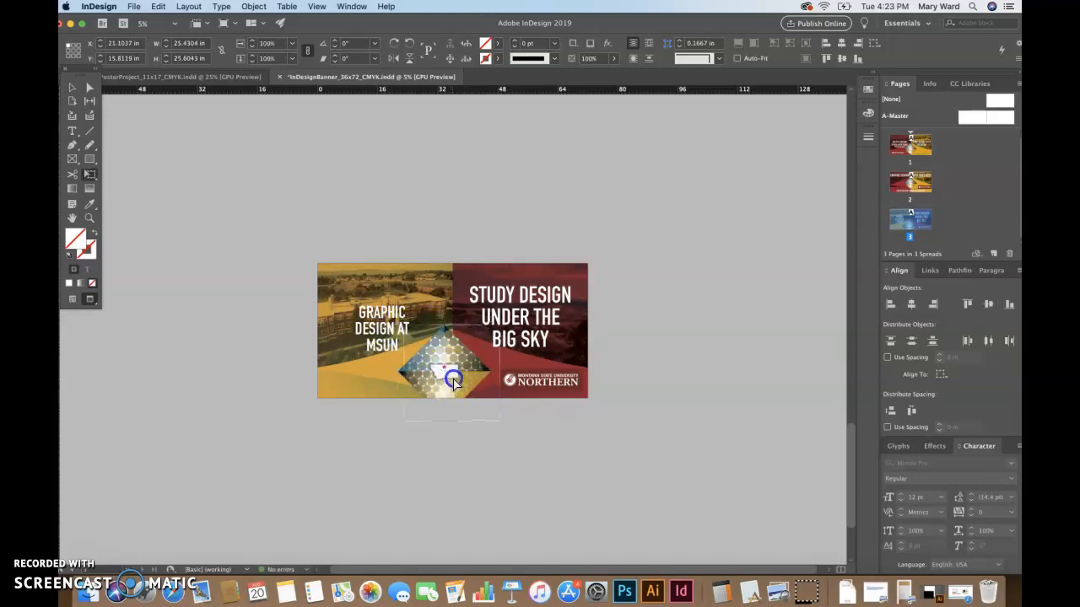
{"action": "left_click_drag", "start_coordinate": [449, 377], "coordinate": [453, 384]}
{"action": "key", "text": "shift+Down"}
{"action": "key", "text": "shift+Down"}
{"action": "key", "text": "shift+Down"}
{"action": "key", "text": "shift+Down"}
{"action": "key", "text": "shift+Down"}
{"action": "key", "text": "shift+Down"}
{"action": "key", "text": "shift+Down"}
{"action": "key", "text": "shift+Down"}
{"action": "key", "text": "shift+Down"}
{"action": "key", "text": "shift+Down"}
{"action": "key", "text": "shift+Down"}
{"action": "key", "text": "shift+Down"}
{"action": "key", "text": "shift+Down"}
{"action": "key", "text": "shift+Down"}
{"action": "key", "text": "shift+Down"}
{"action": "key", "text": "shift+Down"}
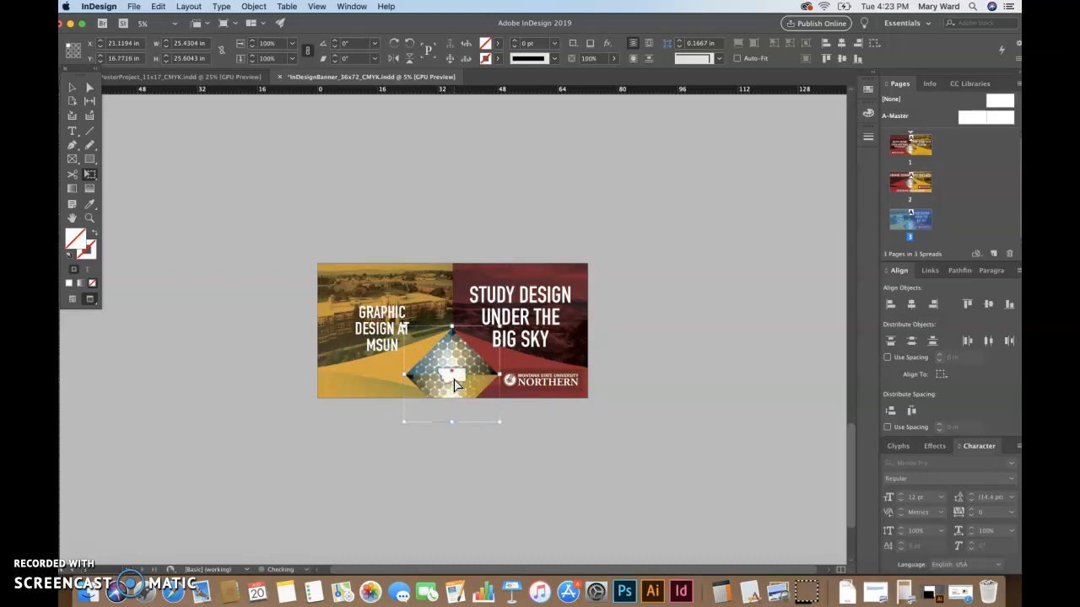
{"action": "key", "text": "shift+Up"}
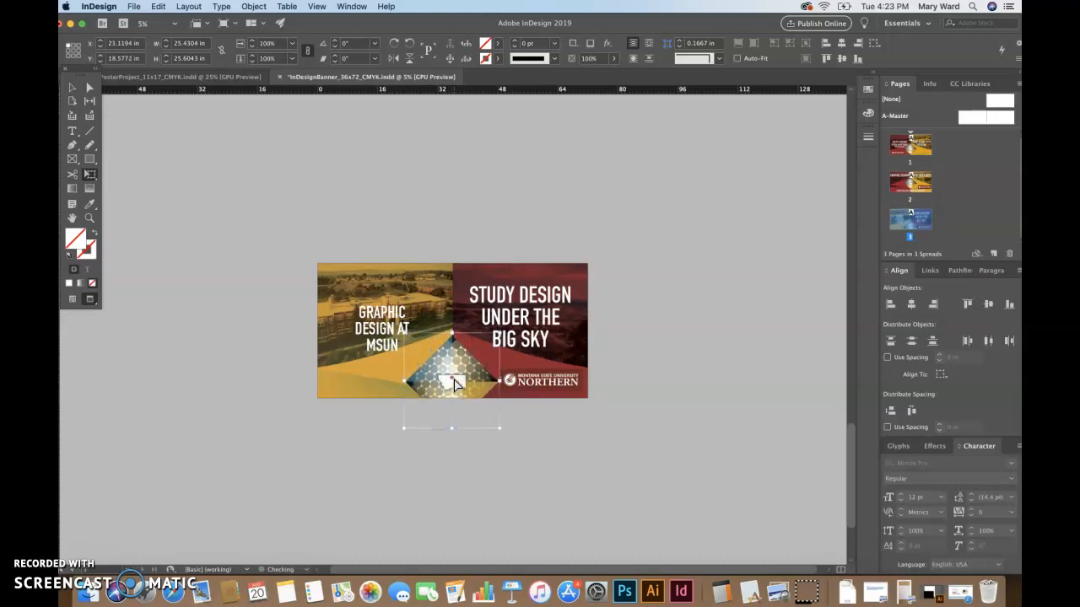
{"action": "key", "text": "shift+Up"}
{"action": "key", "text": "shift+Up"}
{"action": "key", "text": "shift+Up"}
{"action": "key", "text": "shift+Up"}
{"action": "key", "text": "shift+Up"}
{"action": "key", "text": "shift+Up"}
{"action": "key", "text": "shift+Up"}
{"action": "key", "text": "shift+Up"}
{"action": "key", "text": "shift+Up"}
{"action": "key", "text": "shift+Up"}
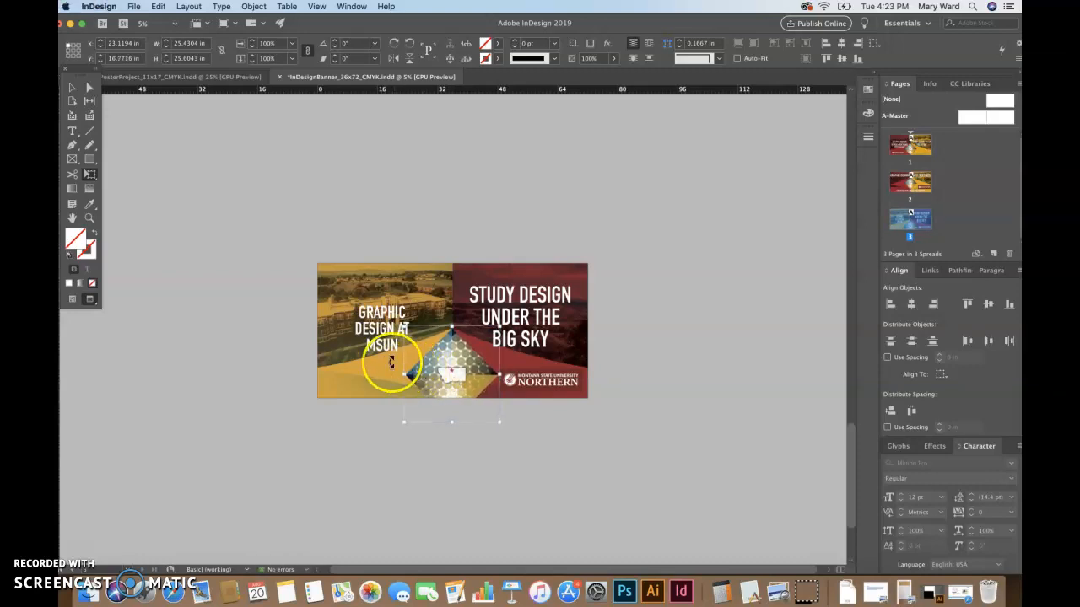
{"action": "left_click", "coordinate": [72, 87]}
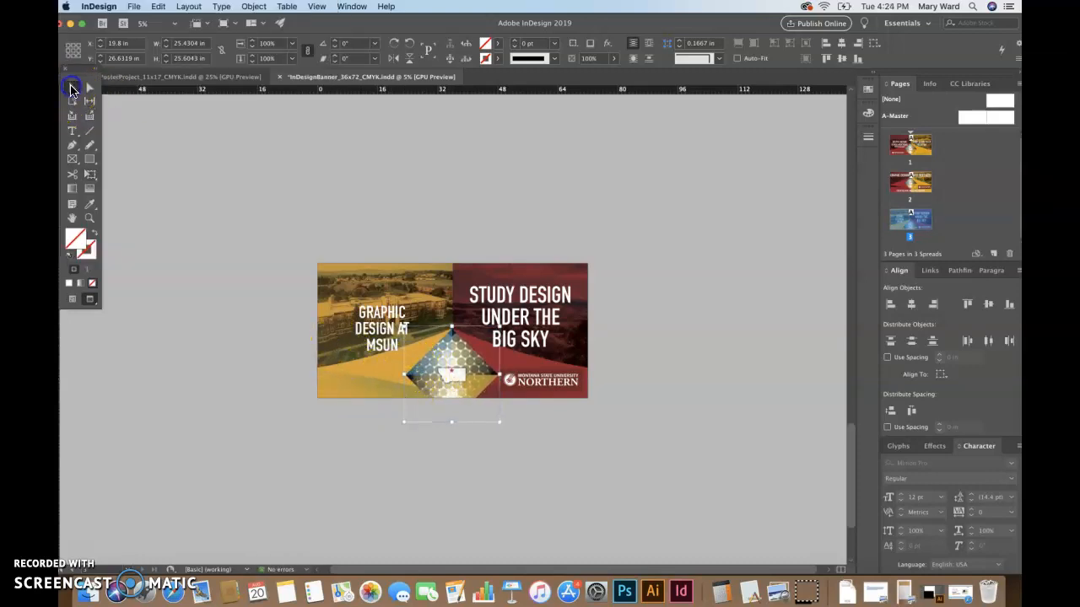
Stretch the wide white shape downward to about 30 in tall
{"action": "left_click", "coordinate": [390, 371]}
{"action": "left_click", "coordinate": [390, 372], "text": "super"}
{"action": "key", "text": "e"}
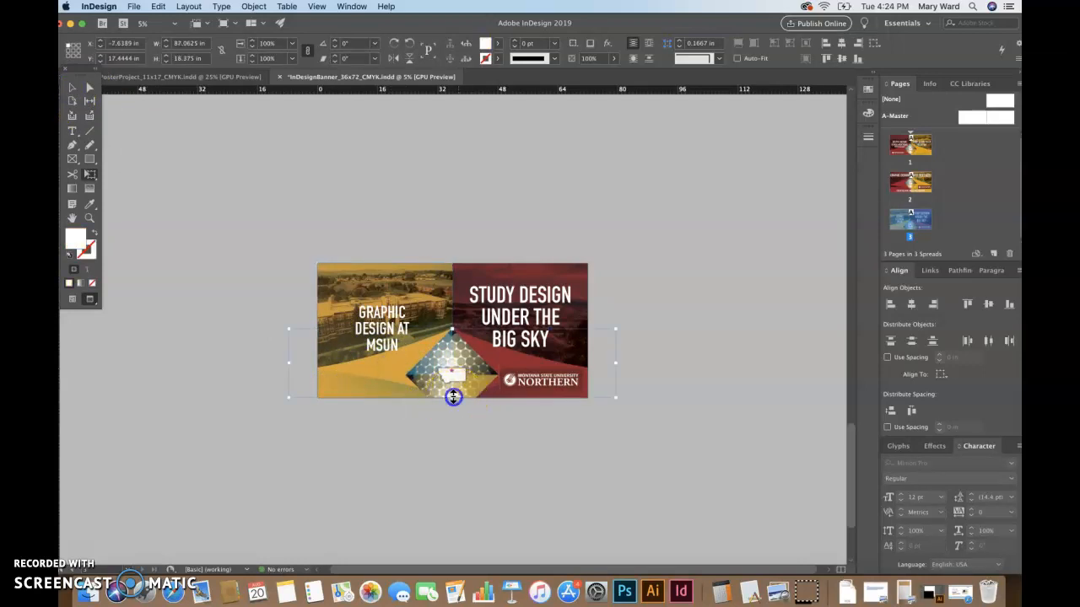
{"action": "left_click_drag", "start_coordinate": [453, 396], "coordinate": [442, 444]}
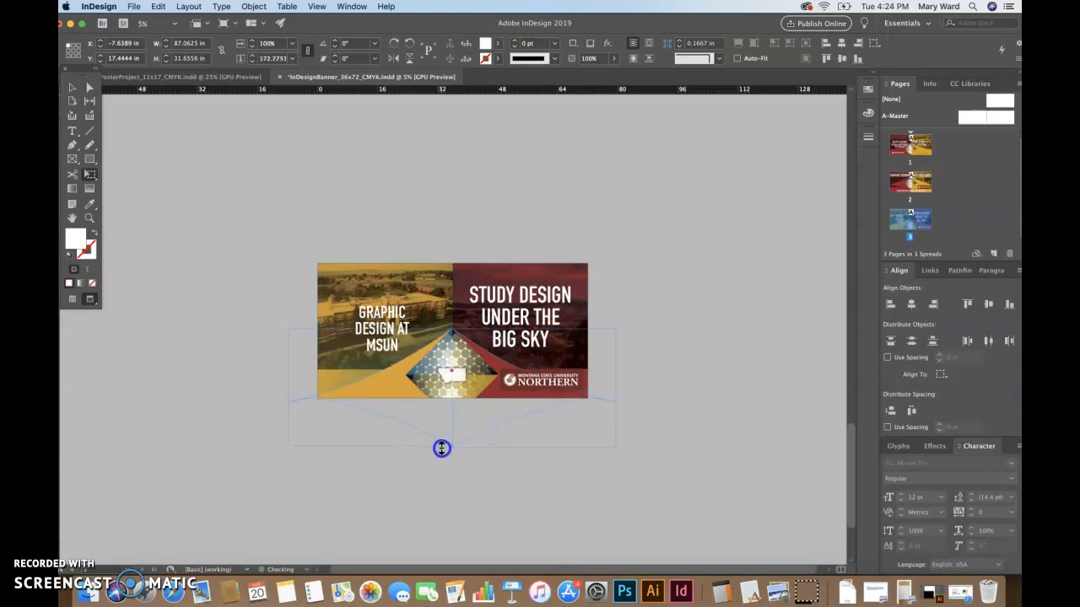
{"action": "left_click_drag", "start_coordinate": [441, 449], "coordinate": [441, 441]}
{"action": "left_click", "coordinate": [72, 87]}
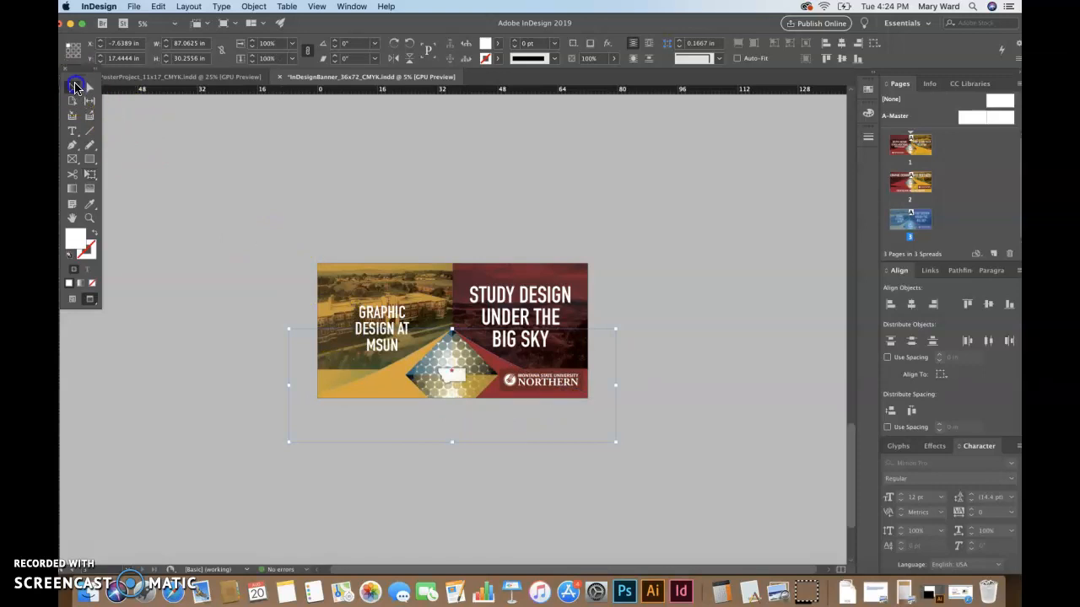
Enlarge the left photo frame so it extends past the banner's left edge
{"action": "left_click", "coordinate": [342, 297]}
{"action": "left_click", "coordinate": [320, 281]}
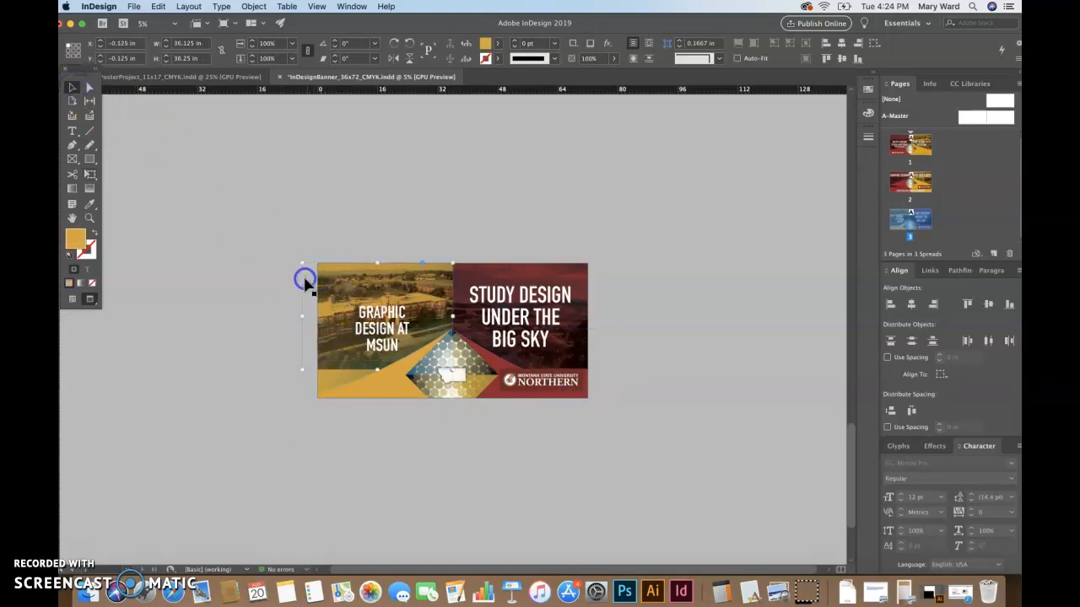
{"action": "left_click", "coordinate": [305, 283]}
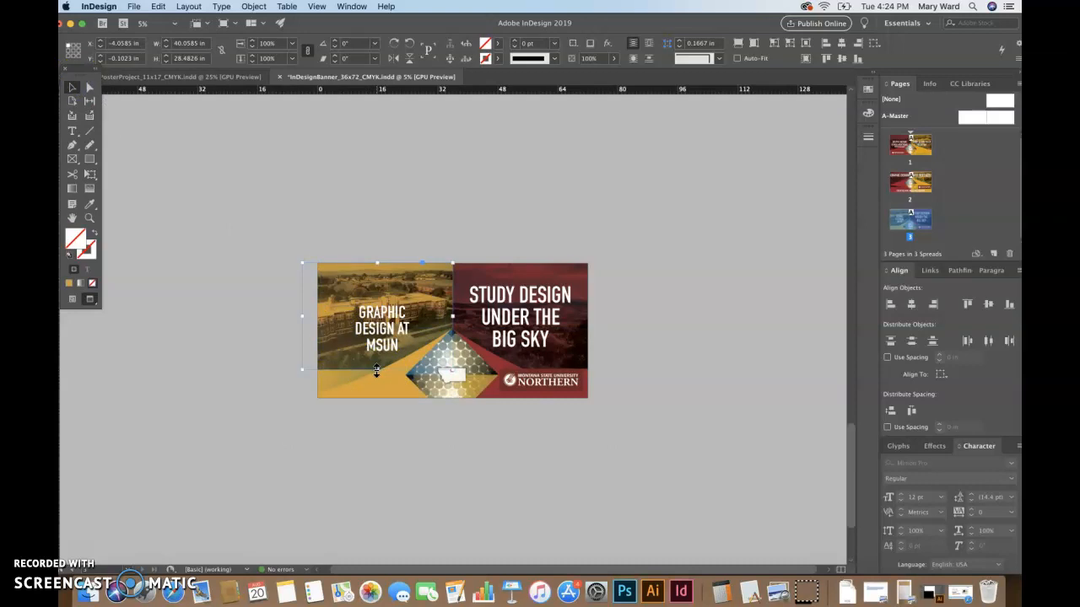
{"action": "left_click_drag", "start_coordinate": [304, 371], "coordinate": [271, 401]}
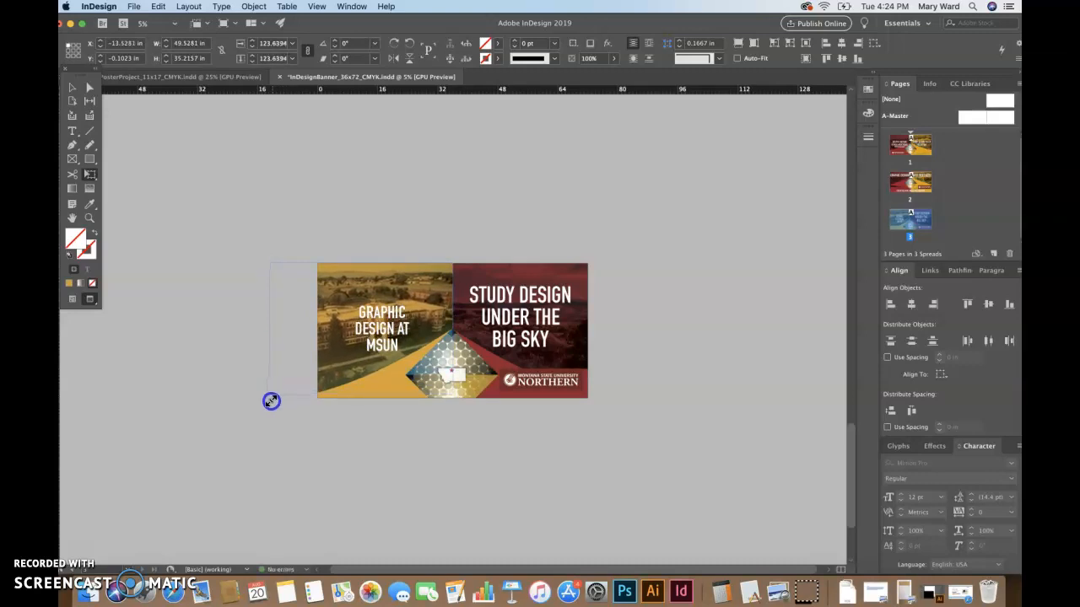
{"action": "left_click_drag", "start_coordinate": [271, 400], "coordinate": [271, 401]}
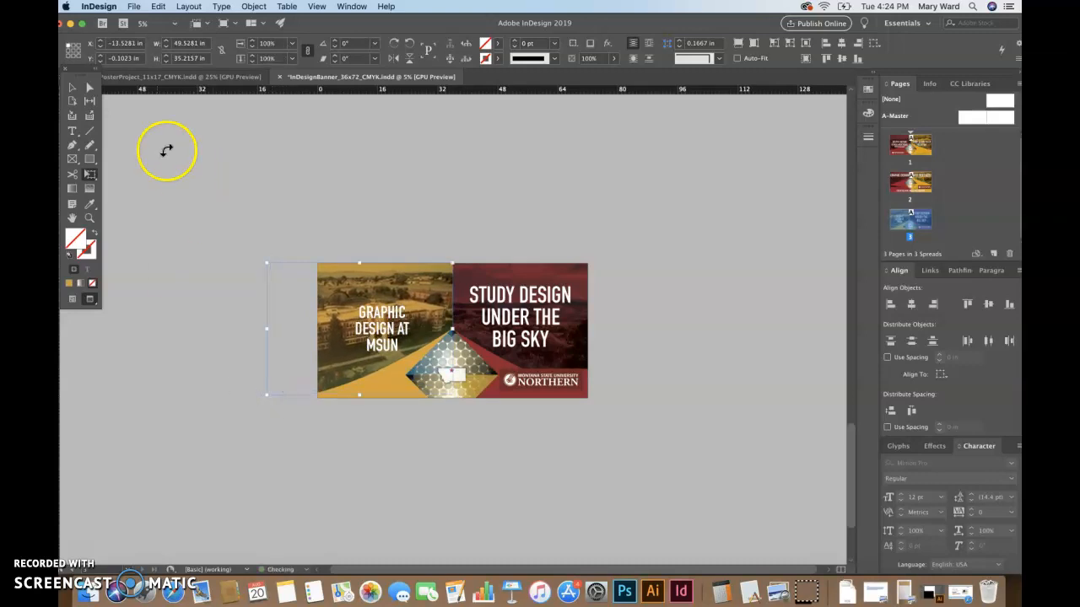
{"action": "left_click", "coordinate": [72, 87]}
{"action": "left_click", "coordinate": [674, 287]}
Lower the right-hand sky photo to Y -1.589 in and preview the result
{"action": "left_click", "coordinate": [575, 354]}
{"action": "left_click", "coordinate": [597, 363]}
{"action": "key", "text": "w"}
{"action": "left_click", "coordinate": [574, 326]}
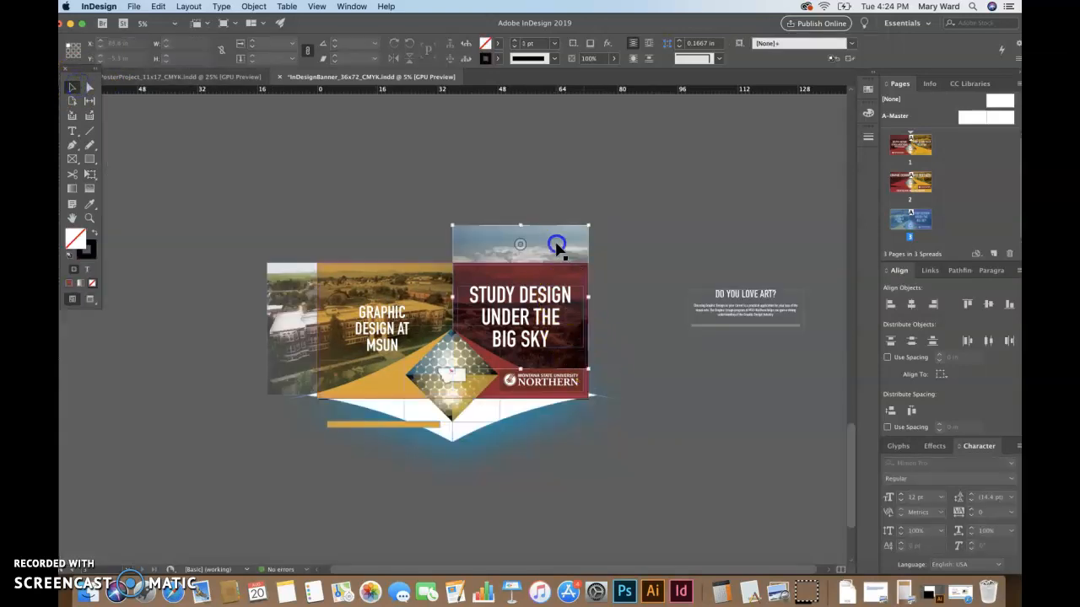
{"action": "left_click_drag", "start_coordinate": [588, 226], "coordinate": [588, 225]}
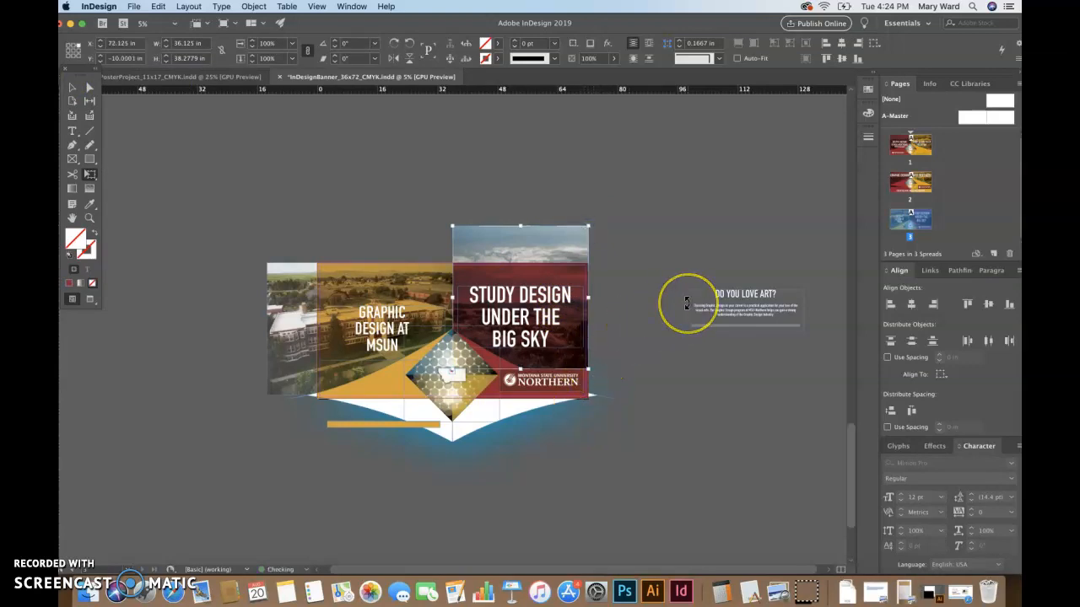
{"action": "key", "text": "shift+Down"}
{"action": "key", "text": "shift+Down"}
{"action": "key", "text": "shift+Down"}
{"action": "key", "text": "shift+Down"}
{"action": "key", "text": "shift+Down"}
{"action": "key", "text": "shift+Down"}
{"action": "key", "text": "shift+Down"}
{"action": "key", "text": "shift+Down"}
{"action": "key", "text": "shift+Down"}
{"action": "key", "text": "shift+Down"}
{"action": "key", "text": "shift+Down"}
{"action": "key", "text": "shift+Down"}
{"action": "key", "text": "shift+Down"}
{"action": "key", "text": "shift+Down"}
{"action": "key", "text": "shift+Down"}
{"action": "key", "text": "shift+Down"}
{"action": "key", "text": "shift+Down"}
{"action": "key", "text": "shift+Down"}
{"action": "key", "text": "shift+Down"}
{"action": "key", "text": "shift+Down"}
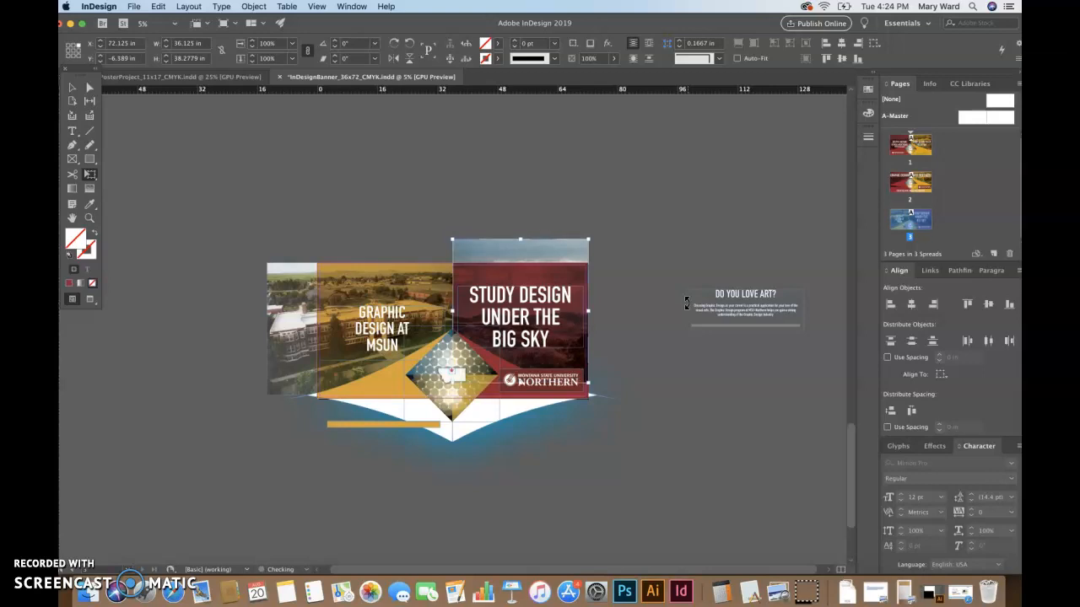
{"action": "key", "text": "shift+Down"}
{"action": "key", "text": "shift+Down"}
{"action": "key", "text": "shift+Down"}
{"action": "key", "text": "shift+Down"}
{"action": "key", "text": "shift+Down"}
{"action": "key", "text": "shift+Down"}
{"action": "key", "text": "shift+Down"}
{"action": "key", "text": "shift+Down"}
{"action": "key", "text": "shift+Down"}
{"action": "key", "text": "shift+Down"}
{"action": "key", "text": "shift+Down"}
{"action": "key", "text": "shift+Down"}
{"action": "key", "text": "shift+Down"}
{"action": "key", "text": "shift+Down"}
{"action": "key", "text": "shift+Down"}
{"action": "key", "text": "shift+Down"}
{"action": "key", "text": "shift+Down"}
{"action": "key", "text": "shift+Down"}
{"action": "key", "text": "shift+Down"}
{"action": "key", "text": "shift+Down"}
{"action": "key", "text": "shift+Down"}
{"action": "key", "text": "shift+Down"}
{"action": "key", "text": "shift+Down"}
{"action": "key", "text": "shift+Down"}
{"action": "key", "text": "shift+Down"}
{"action": "key", "text": "shift+Down"}
{"action": "key", "text": "shift+Down"}
{"action": "key", "text": "shift+Down"}
{"action": "key", "text": "shift+Down"}
{"action": "key", "text": "shift+Down"}
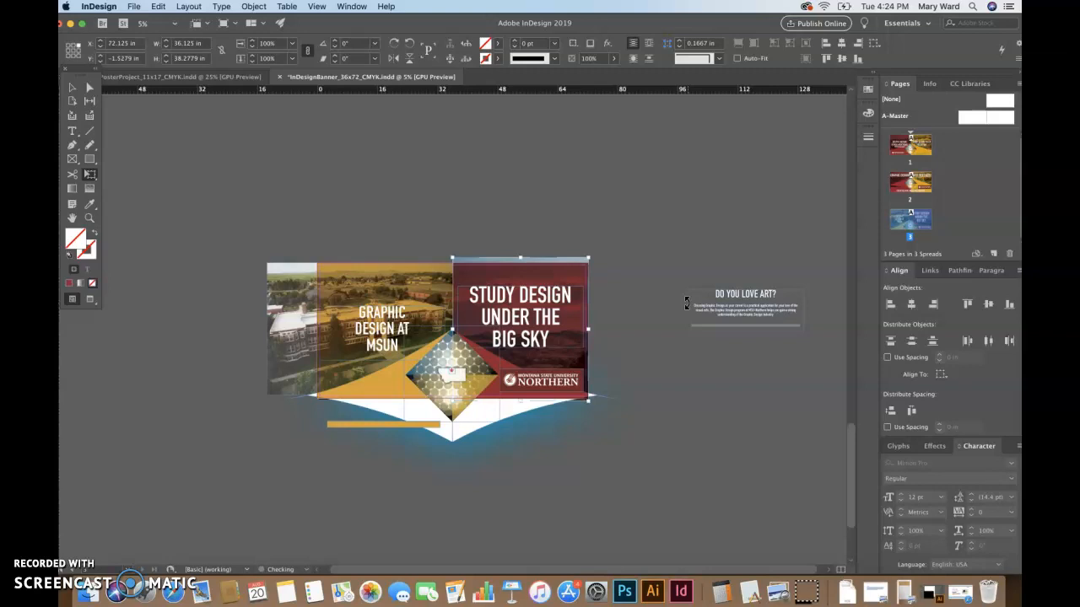
{"action": "key", "text": "w"}
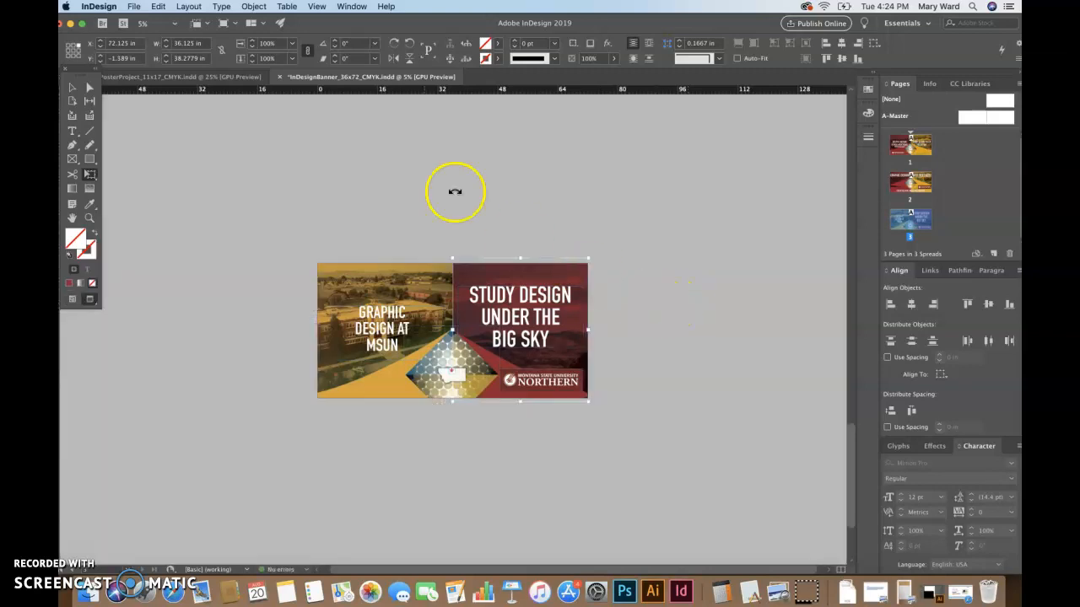
{"action": "left_click", "coordinate": [68, 86]}
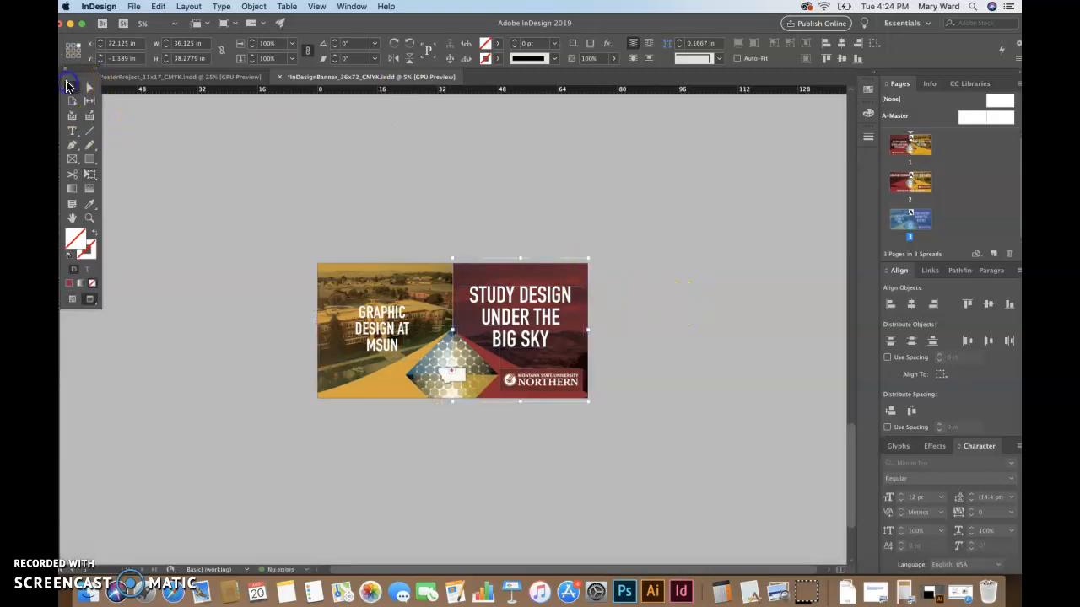
Nudge the Montana State University Northern logo slightly right, then click into the left headline
{"action": "left_click", "coordinate": [145, 297]}
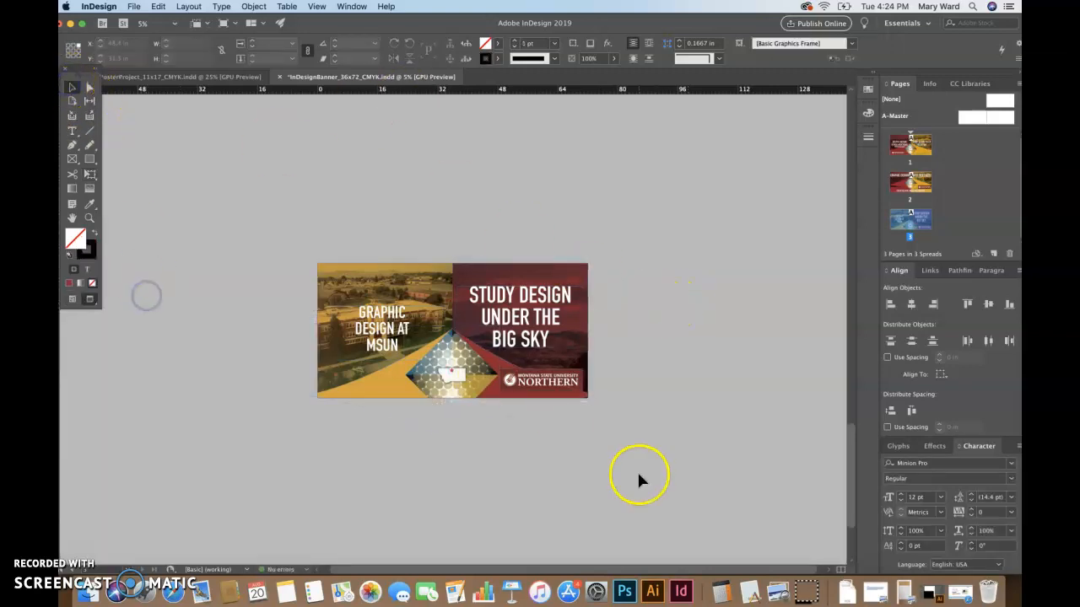
{"action": "left_click", "coordinate": [565, 392]}
{"action": "key", "text": "Right"}
{"action": "key", "text": "Right"}
{"action": "key", "text": "Right"}
{"action": "key", "text": "Right"}
{"action": "key", "text": "Right"}
{"action": "key", "text": "Right"}
{"action": "key", "text": "Right"}
{"action": "key", "text": "Right"}
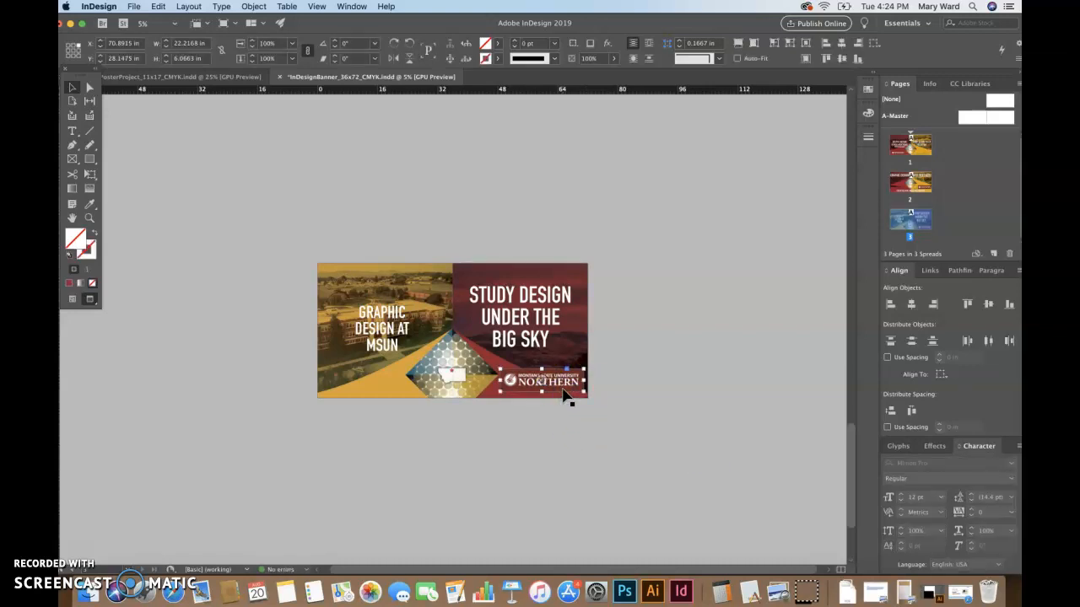
{"action": "left_click", "coordinate": [713, 385]}
{"action": "triple_click", "coordinate": [381, 319]}
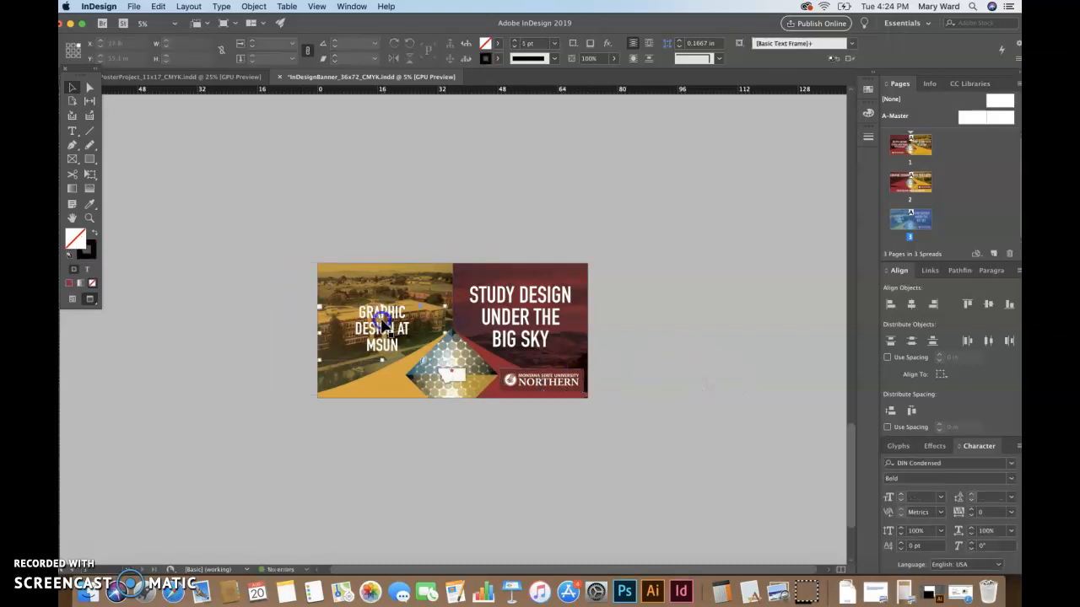
{"action": "left_click", "coordinate": [381, 319]}
{"action": "left_click", "coordinate": [383, 322]}
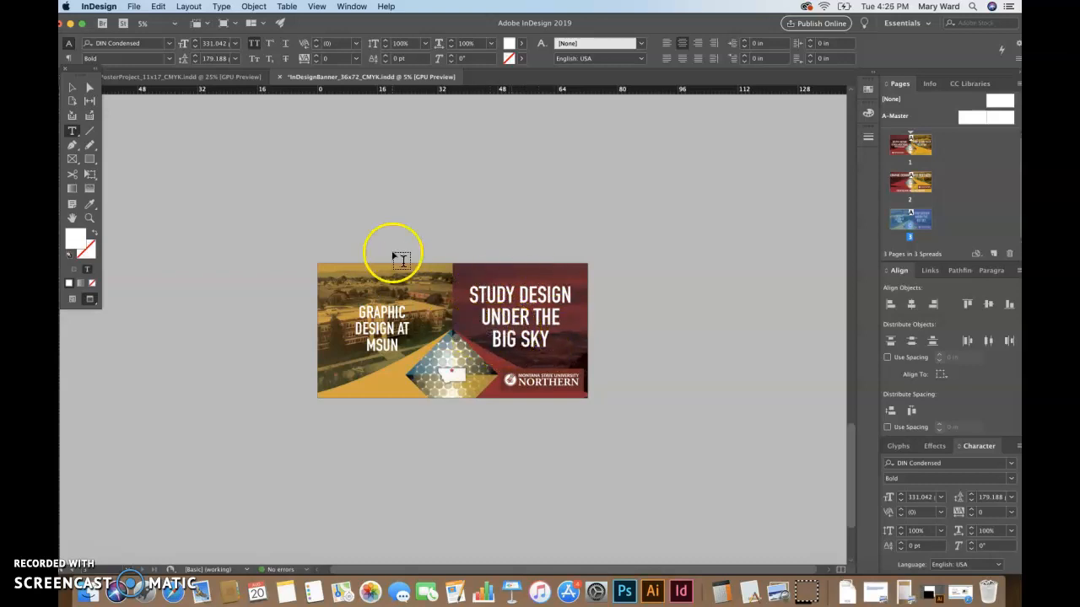
Raise the diamond graphic three Shift+Up nudges, shrink it slightly from the top, then switch to the 11x17 poster
{"action": "left_click", "coordinate": [72, 87]}
{"action": "left_click", "coordinate": [449, 362]}
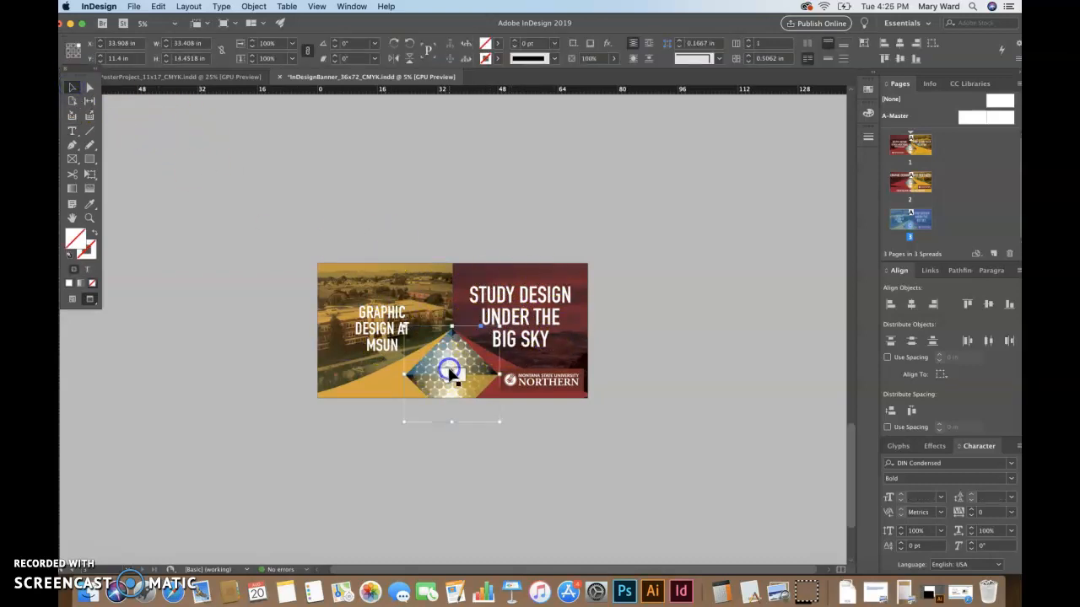
{"action": "key", "text": "shift+Up"}
{"action": "key", "text": "shift+Up"}
{"action": "key", "text": "shift+Up"}
{"action": "key", "text": "shift+Up"}
{"action": "key", "text": "shift+Up"}
{"action": "key", "text": "shift+Up"}
{"action": "key", "text": "shift+Up"}
{"action": "key", "text": "shift+Up"}
{"action": "key", "text": "shift+Up"}
{"action": "key", "text": "shift+Up"}
{"action": "key", "text": "shift+Up"}
{"action": "key", "text": "shift+Up"}
{"action": "key", "text": "shift+Up"}
{"action": "key", "text": "shift+Up"}
{"action": "key", "text": "shift+Up"}
{"action": "key", "text": "shift+Up"}
{"action": "key", "text": "shift+Up"}
{"action": "key", "text": "shift+Up"}
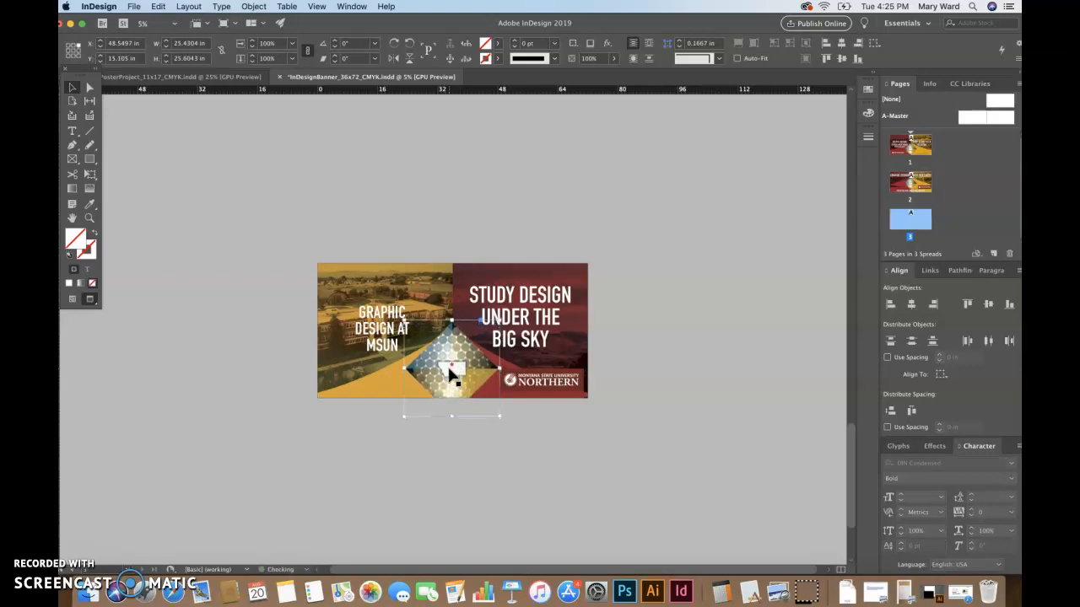
{"action": "key", "text": "shift+Up"}
{"action": "key", "text": "shift+Up"}
{"action": "key", "text": "shift+Up"}
{"action": "key", "text": "shift+Up"}
{"action": "key", "text": "shift+Up"}
{"action": "key", "text": "shift+Up"}
{"action": "key", "text": "shift+Up"}
{"action": "key", "text": "shift+Up"}
{"action": "key", "text": "shift+Up"}
{"action": "key", "text": "shift+Up"}
{"action": "key", "text": "shift+Up"}
{"action": "key", "text": "shift+Up"}
{"action": "key", "text": "shift+Up"}
{"action": "key", "text": "shift+Up"}
{"action": "key", "text": "shift+Up"}
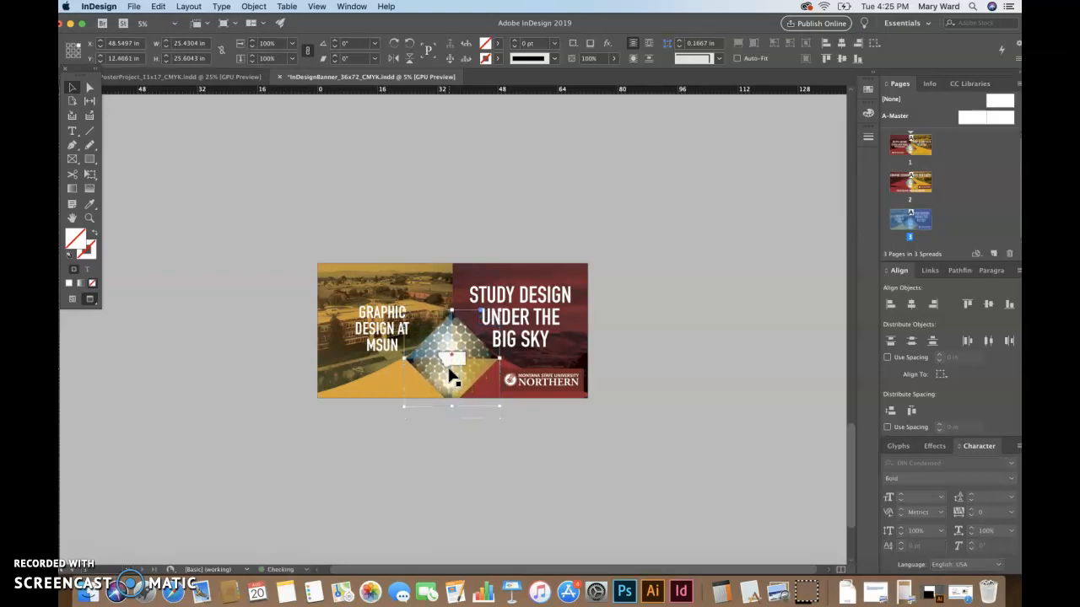
{"action": "key", "text": "shift+Up"}
{"action": "key", "text": "shift+Up"}
{"action": "key", "text": "shift+Up"}
{"action": "key", "text": "shift+Up"}
{"action": "key", "text": "shift+Up"}
{"action": "key", "text": "shift+Up"}
{"action": "key", "text": "shift+Up"}
{"action": "key", "text": "shift+Up"}
{"action": "key", "text": "shift+Up"}
{"action": "key", "text": "shift+Up"}
{"action": "key", "text": "shift+Up"}
{"action": "key", "text": "shift+Up"}
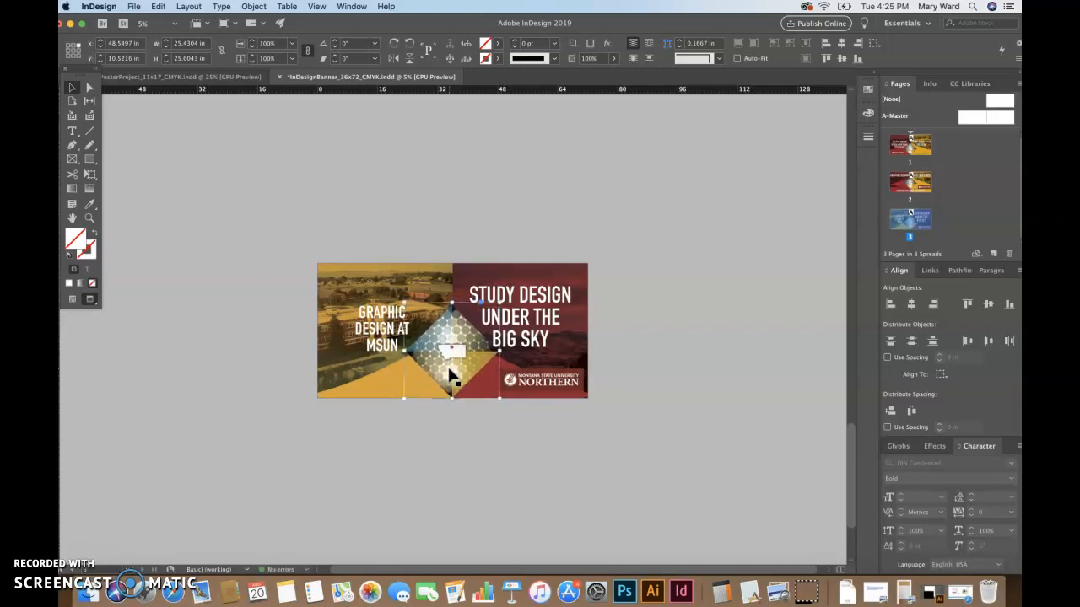
{"action": "left_click_drag", "start_coordinate": [449, 302], "coordinate": [451, 308]}
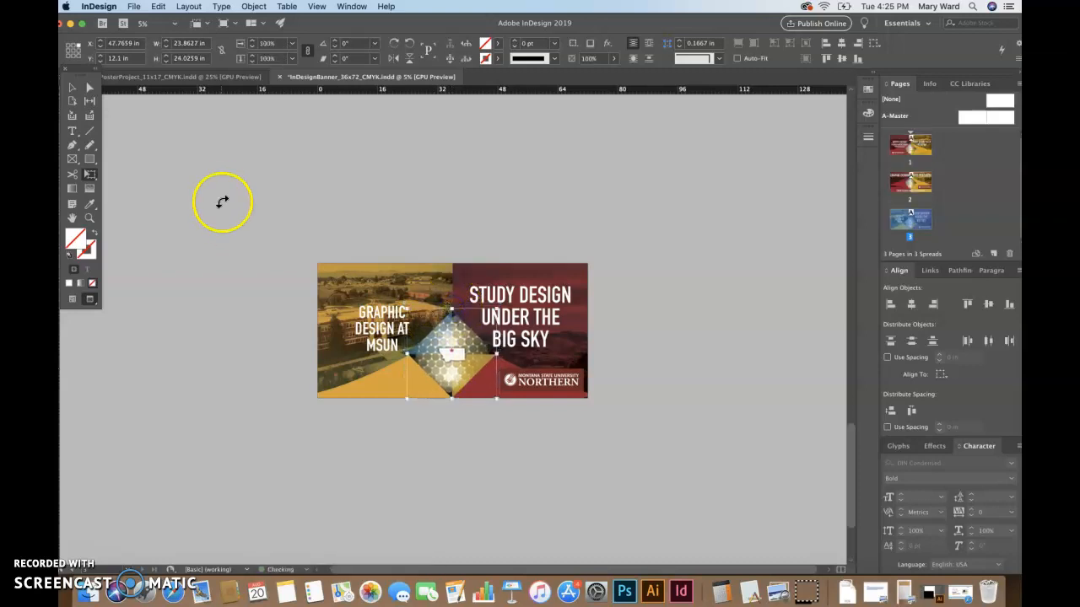
{"action": "left_click", "coordinate": [240, 290]}
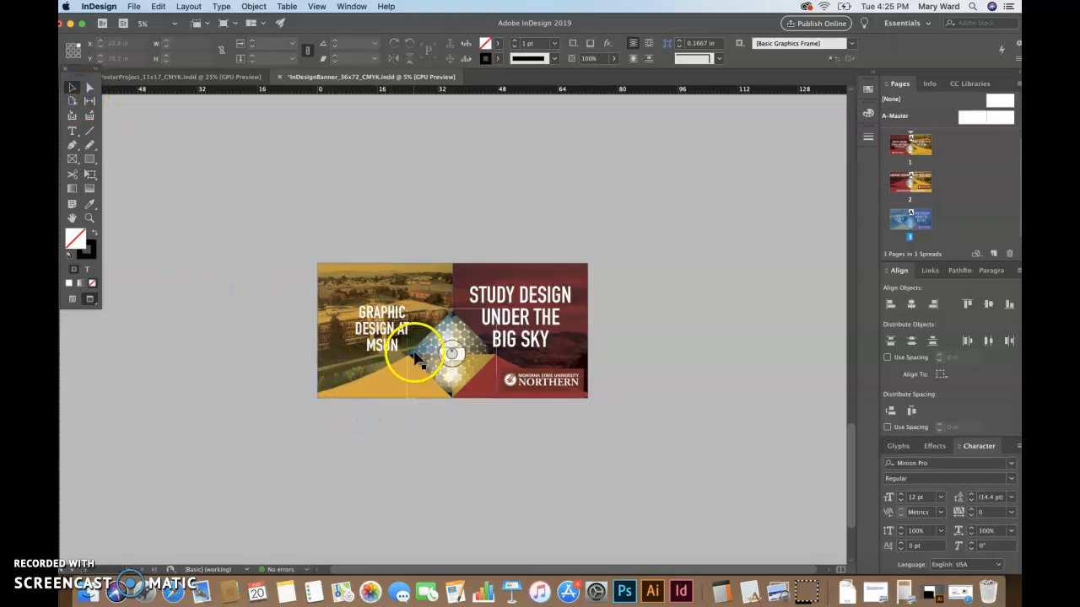
{"action": "left_click", "coordinate": [766, 443]}
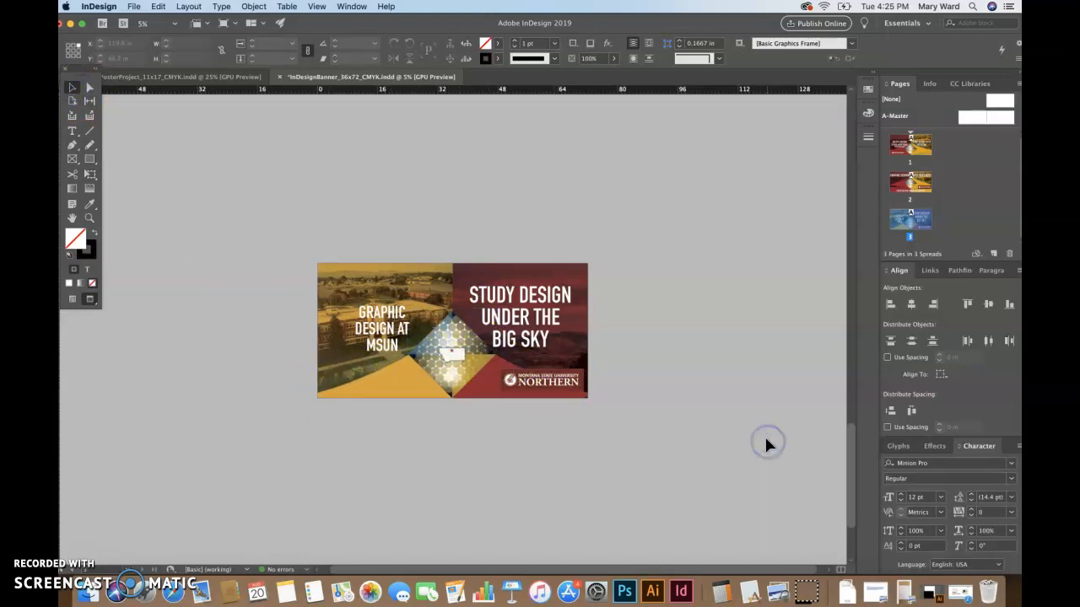
{"action": "left_click", "coordinate": [211, 76]}
Back on the 36x72 banner, zoom in and nudge the central diamond graphic 10 pt right
{"action": "left_click", "coordinate": [239, 152]}
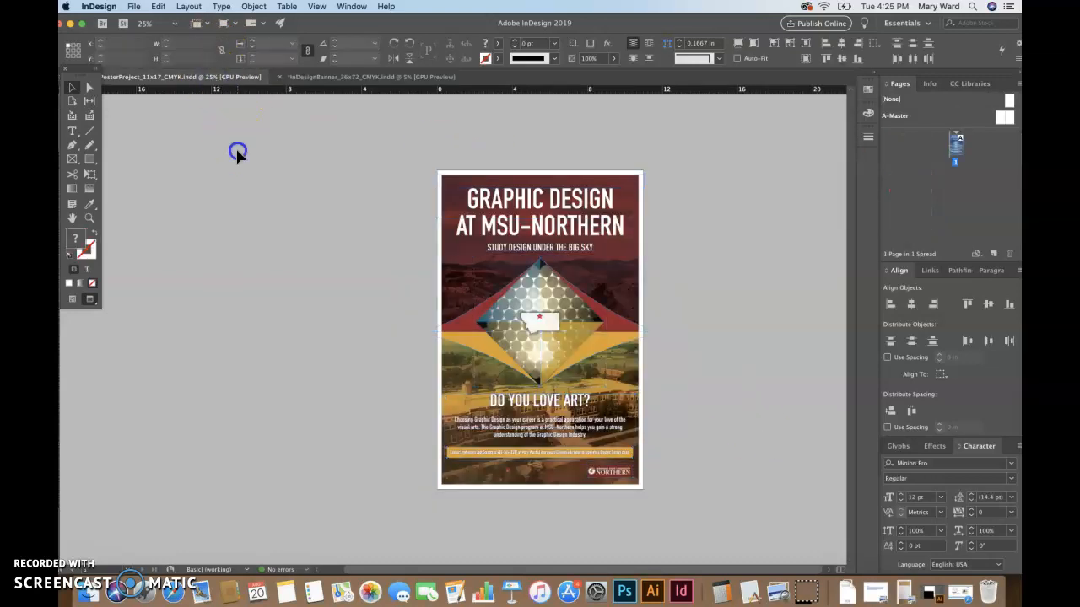
{"action": "left_click", "coordinate": [328, 77]}
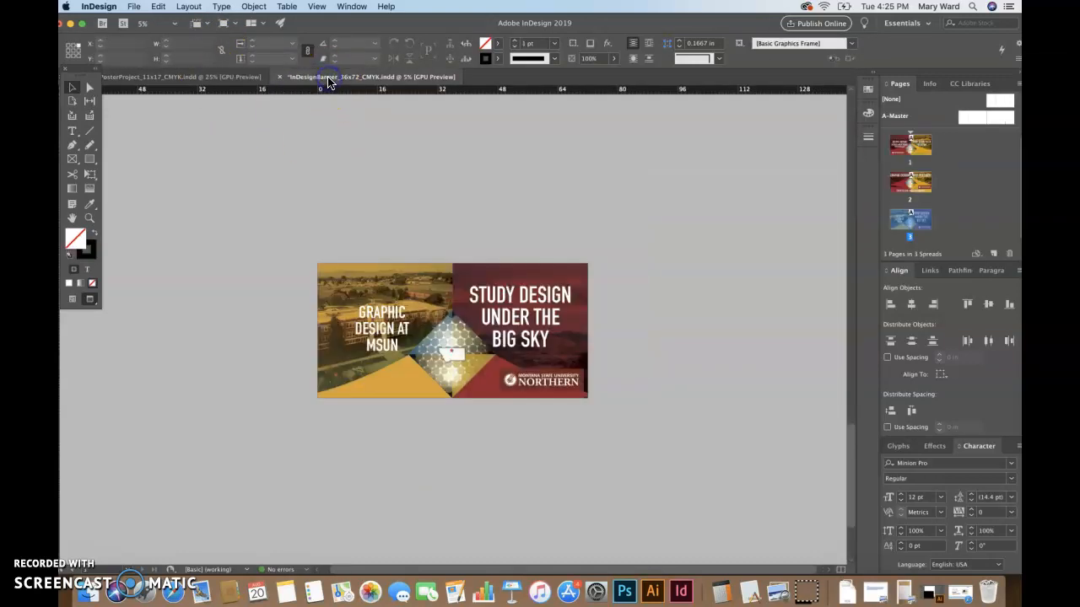
{"action": "left_click", "coordinate": [680, 337]}
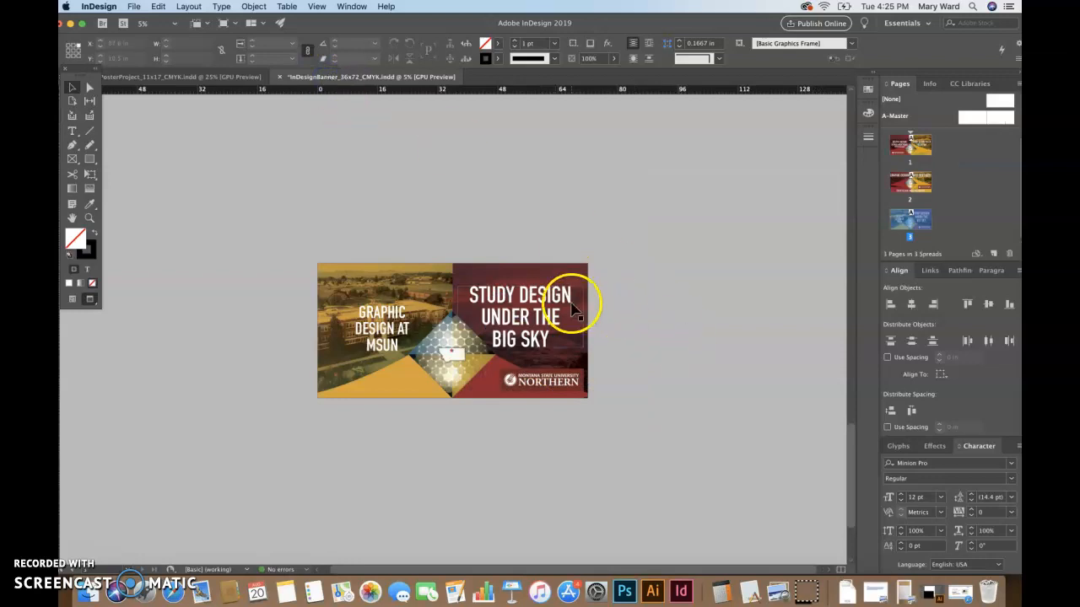
{"action": "left_click", "coordinate": [454, 323]}
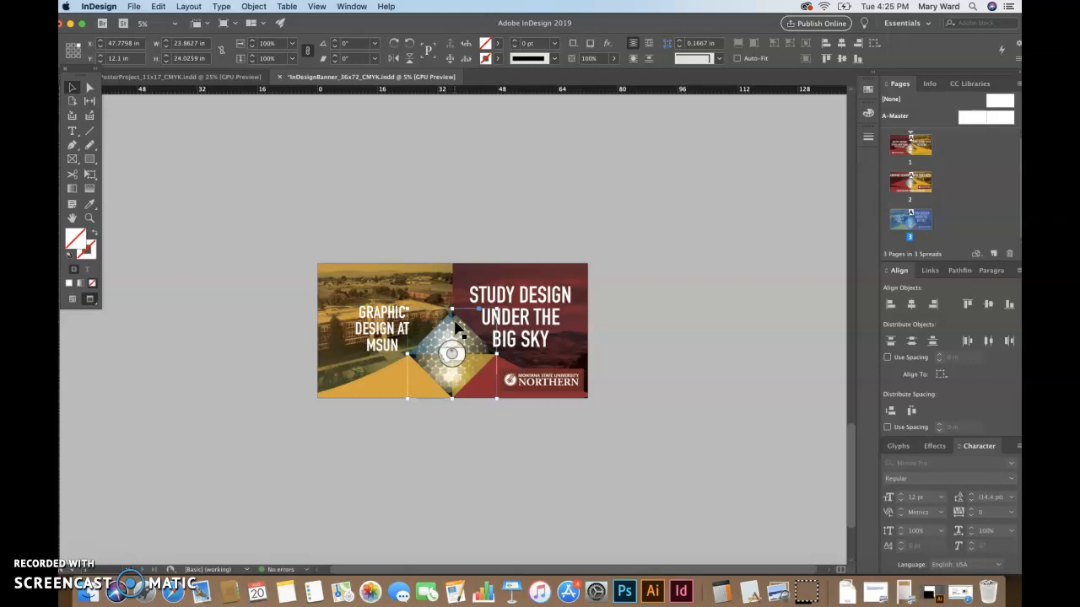
{"action": "key", "text": "super+equal"}
{"action": "key", "text": "super+equal"}
{"action": "key", "text": "shift+Right"}
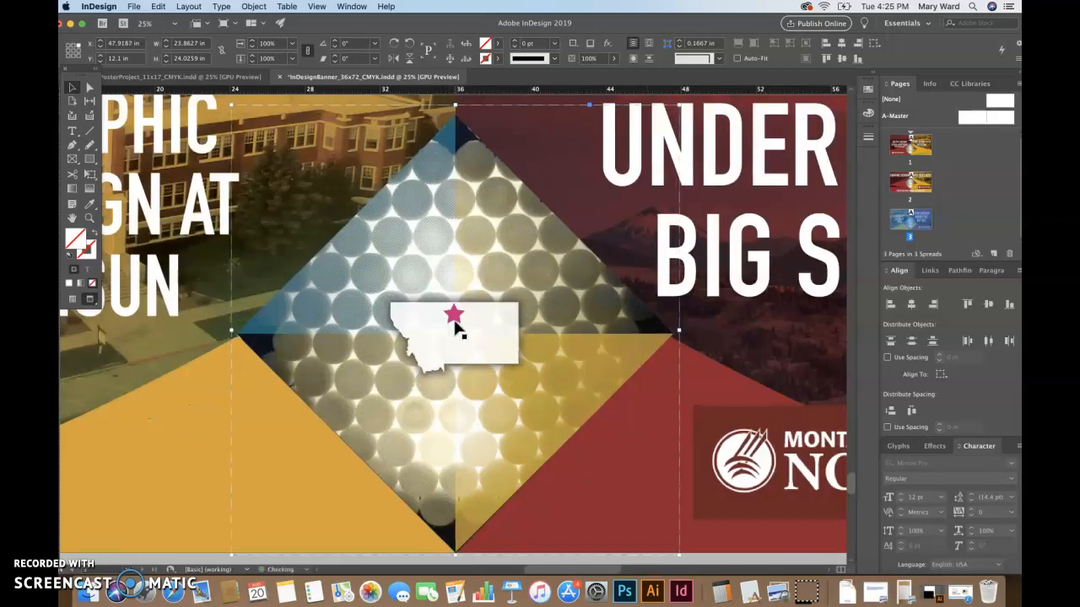
Test-nudge the orange triangle shape up and back down to its original spot
{"action": "left_click", "coordinate": [185, 405]}
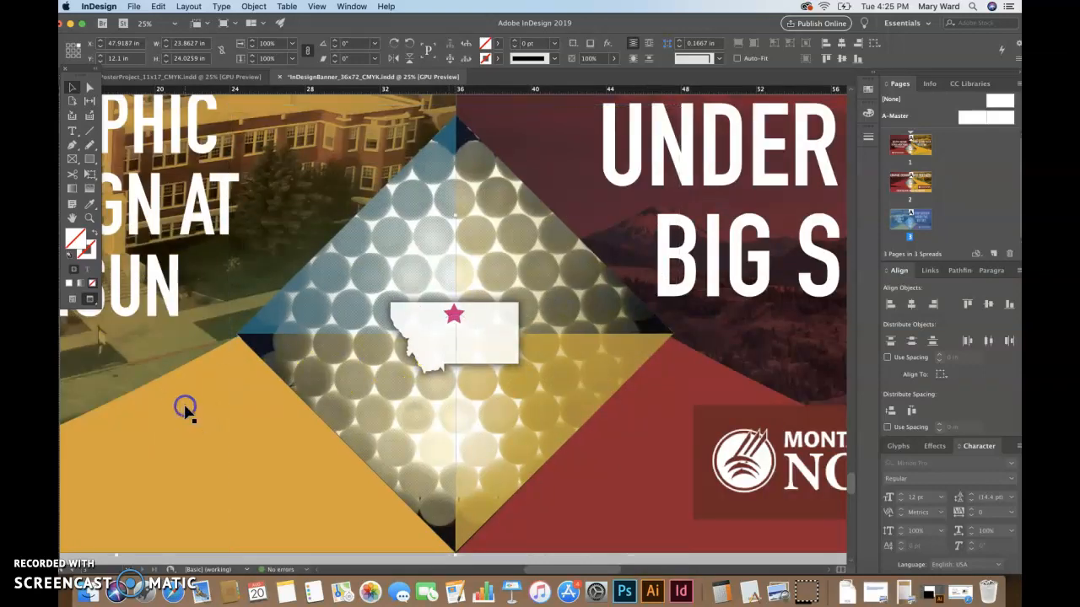
{"action": "key", "text": "shift+Up"}
{"action": "key", "text": "shift+Up"}
{"action": "key", "text": "shift+Up"}
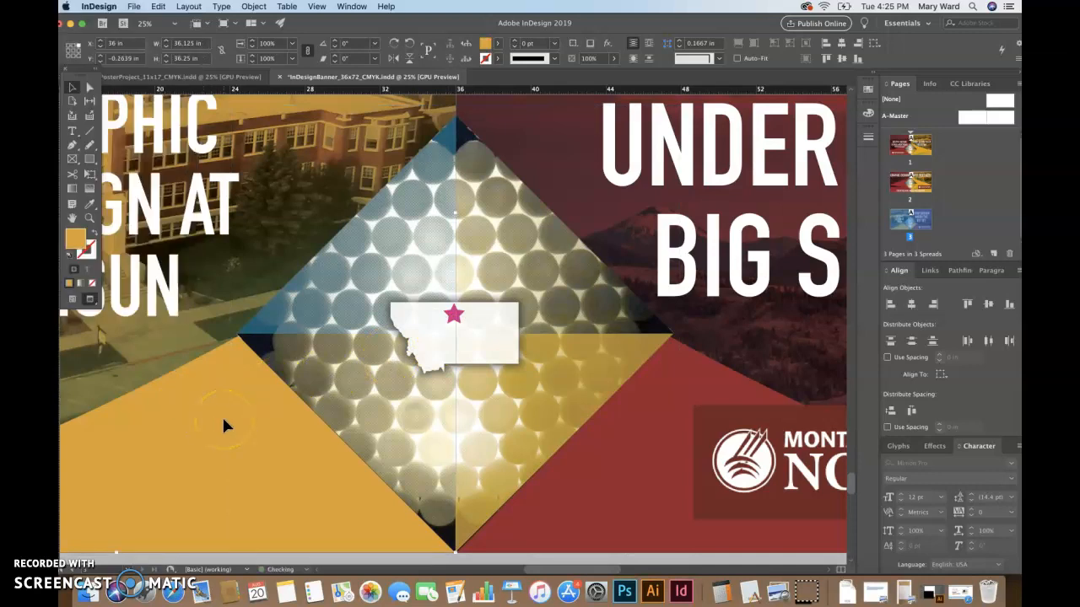
{"action": "key", "text": "shift+Down"}
{"action": "key", "text": "shift+Down"}
{"action": "key", "text": "shift+Down"}
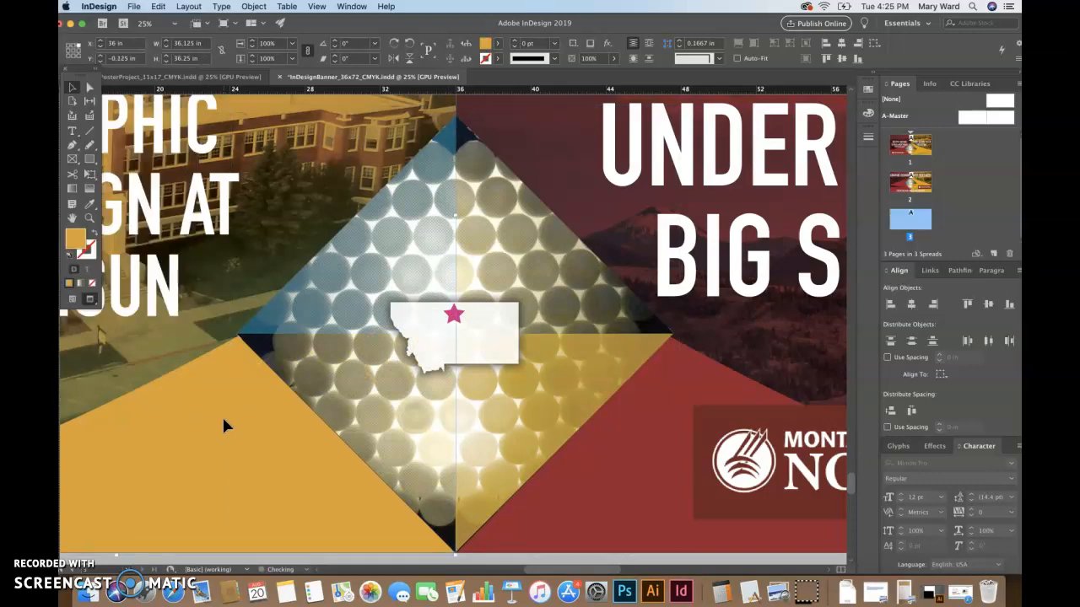
Nudge the wide white curved shape up, stretch it taller downward, and settle it near Y 16.92 in
{"action": "key", "text": "w"}
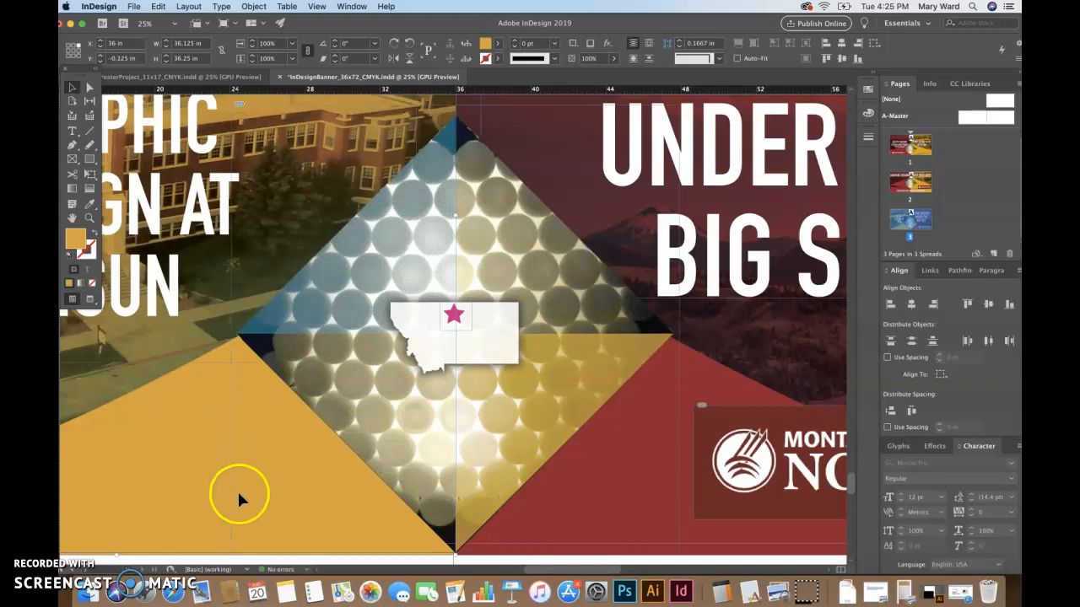
{"action": "left_click", "coordinate": [734, 380]}
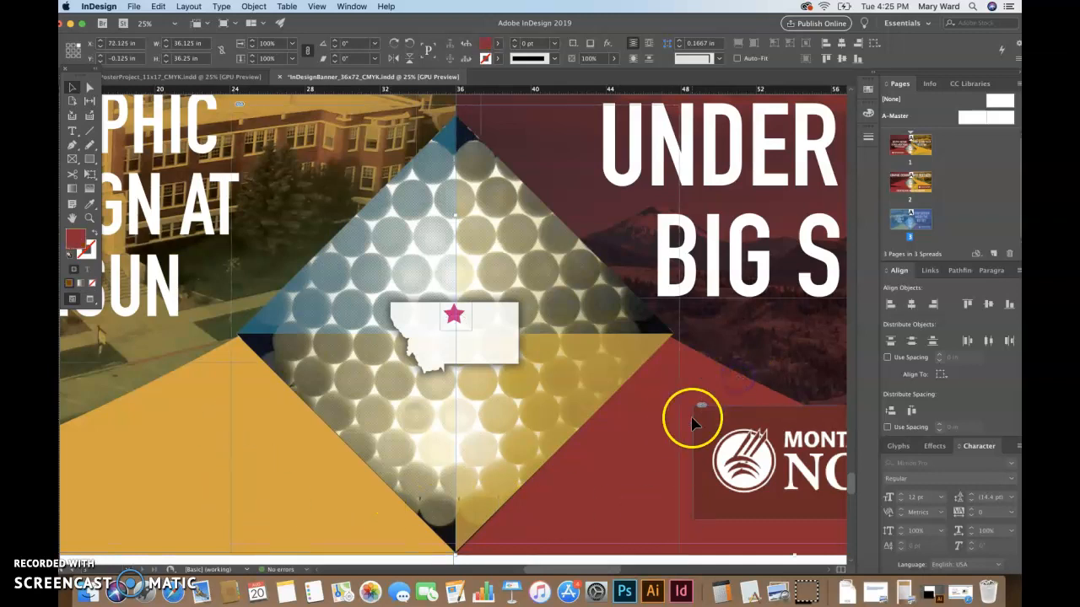
{"action": "key", "text": "super+minus"}
{"action": "left_click", "coordinate": [431, 550]}
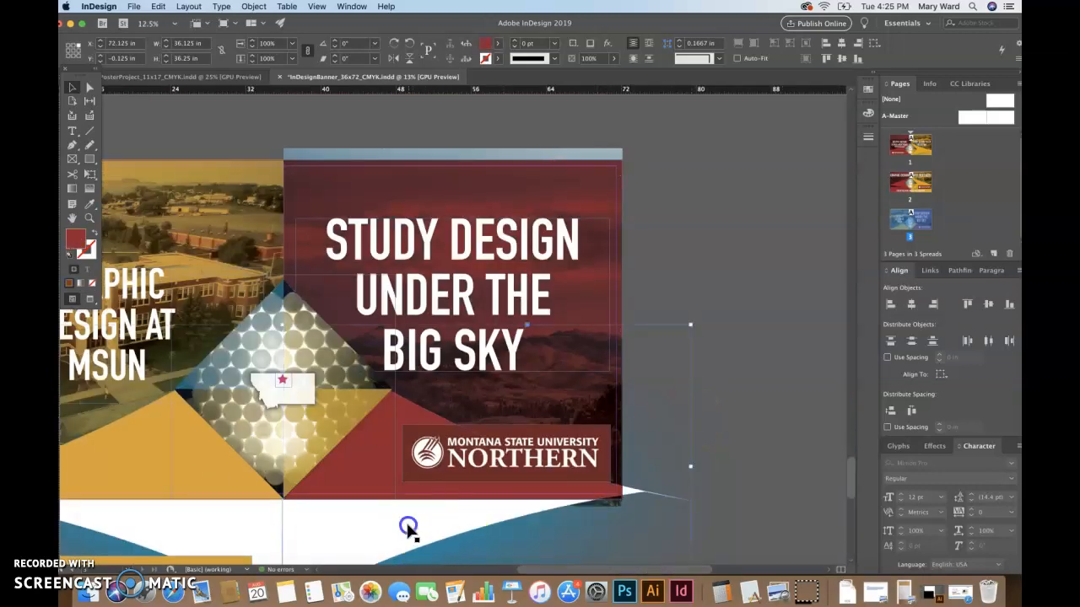
{"action": "key", "text": "shift+Up"}
{"action": "key", "text": "shift+Up"}
{"action": "key", "text": "Up"}
{"action": "key", "text": "Up"}
{"action": "key", "text": "Up"}
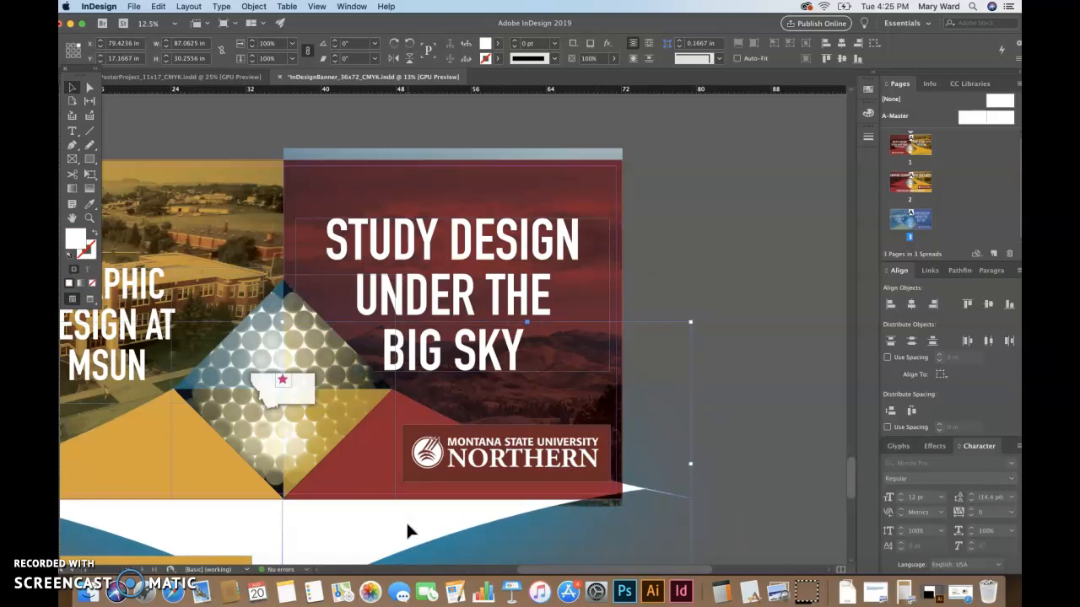
{"action": "key", "text": "super+minus"}
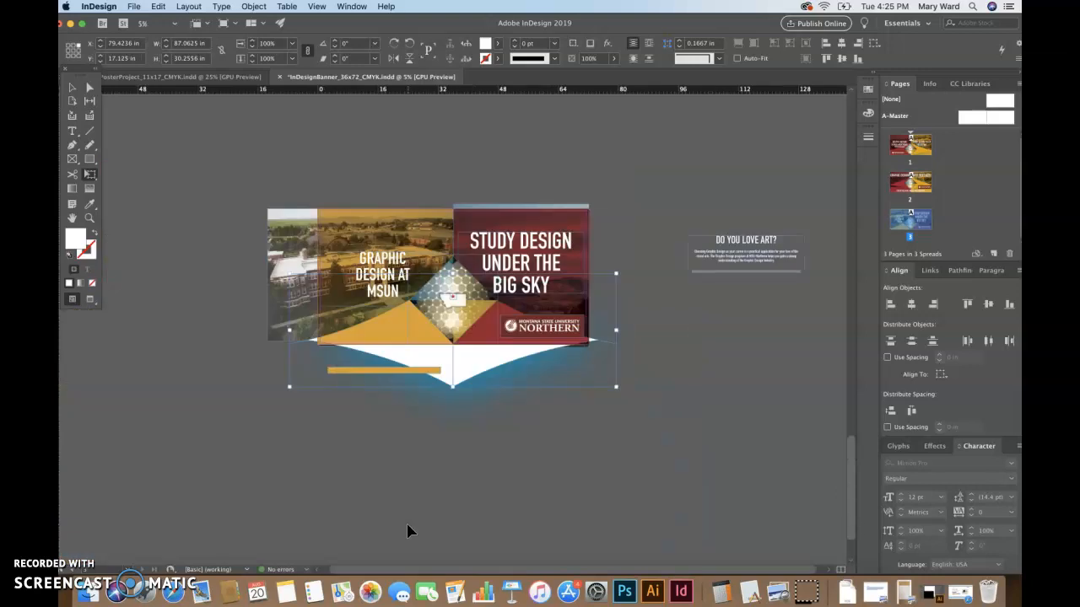
{"action": "left_click_drag", "start_coordinate": [452, 386], "coordinate": [454, 392]}
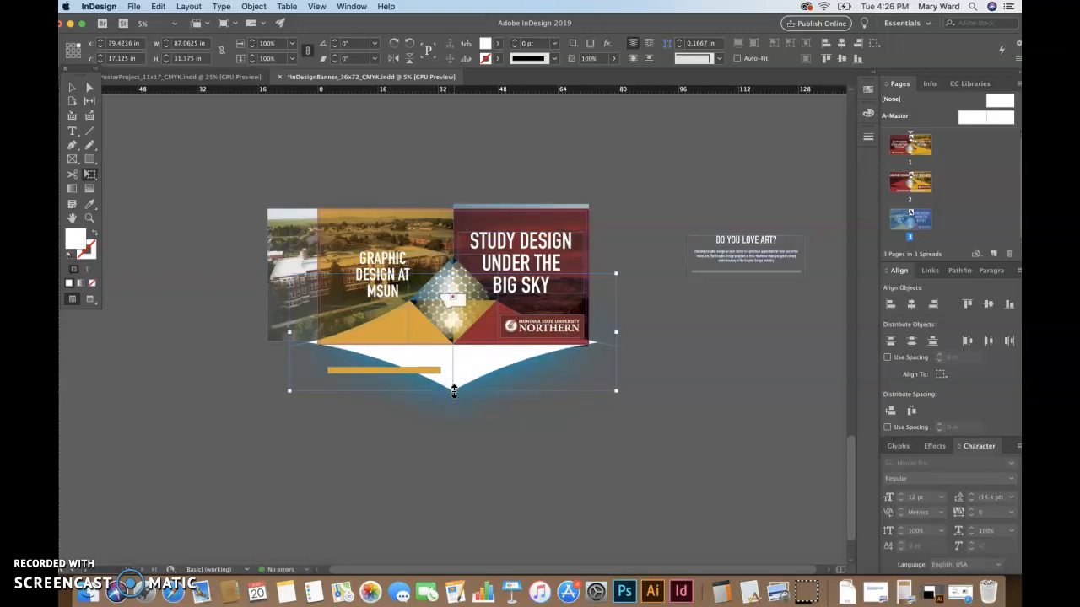
{"action": "key", "text": "w"}
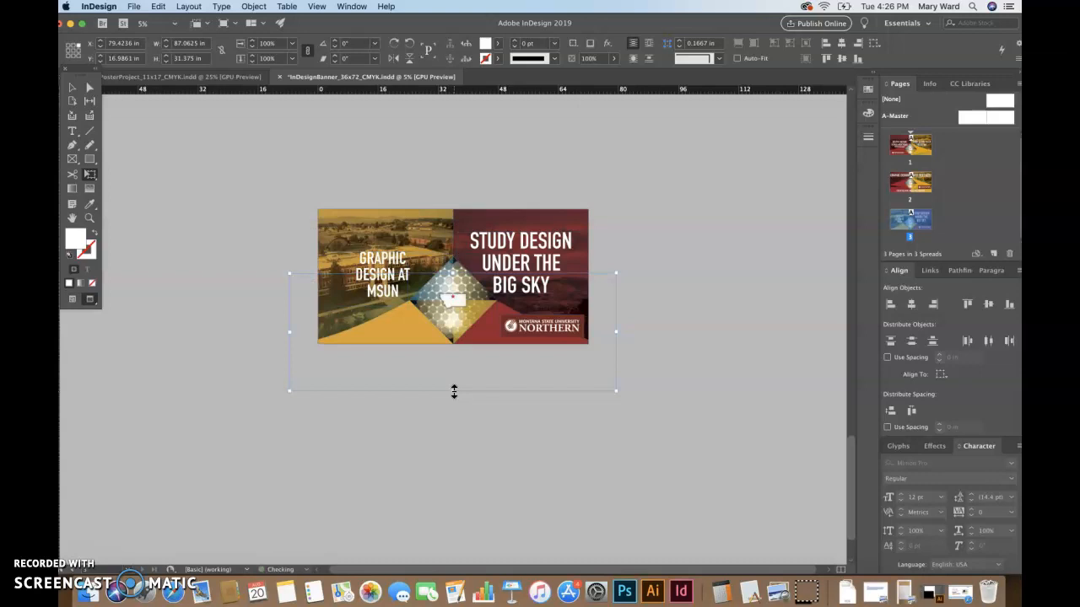
{"action": "key", "text": "Down"}
{"action": "key", "text": "Down"}
{"action": "key", "text": "Down"}
{"action": "key", "text": "Down"}
{"action": "key", "text": "Down"}
{"action": "left_click", "coordinate": [442, 405]}
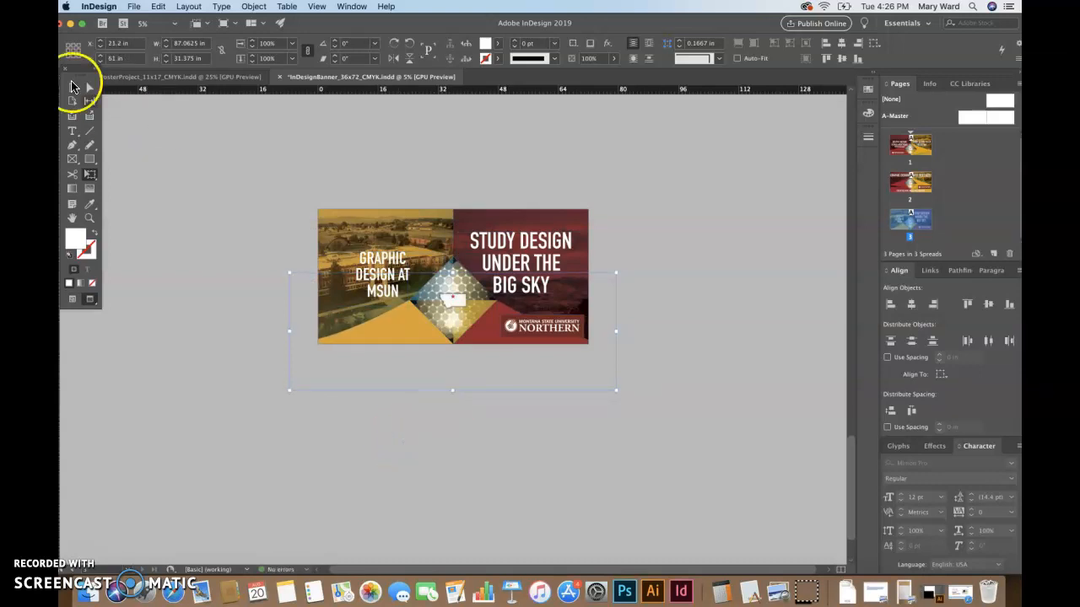
{"action": "left_click", "coordinate": [195, 215]}
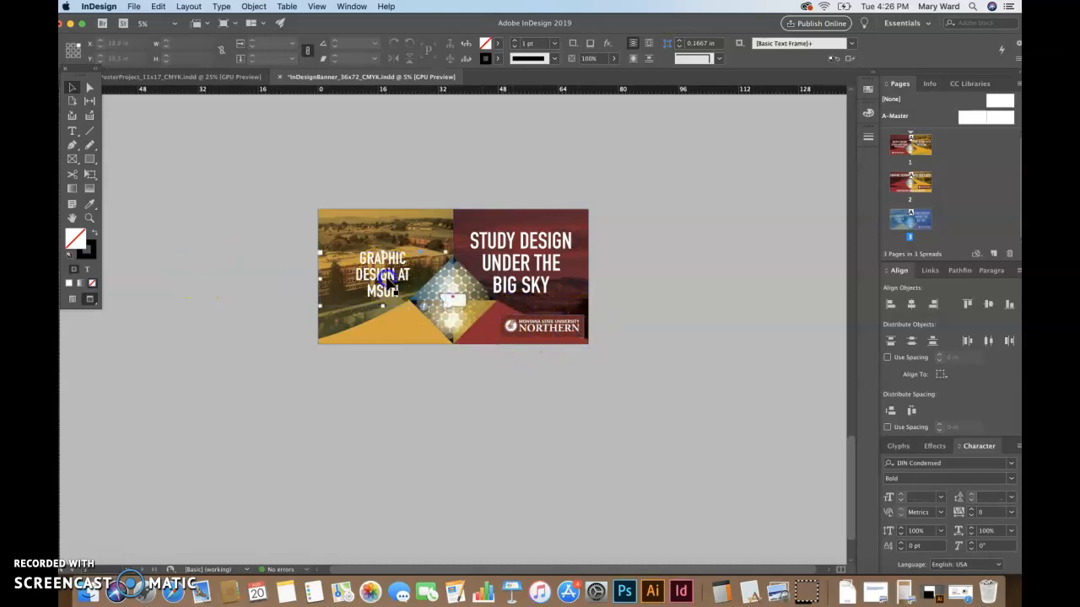
Copy the STUDY DESIGN headline formatting onto the GRAPHIC DESIGN AT MSUN text with the Eyedropper
{"action": "triple_click", "coordinate": [385, 275]}
{"action": "left_click", "coordinate": [385, 275]}
{"action": "left_click", "coordinate": [88, 206]}
{"action": "left_click", "coordinate": [493, 242]}
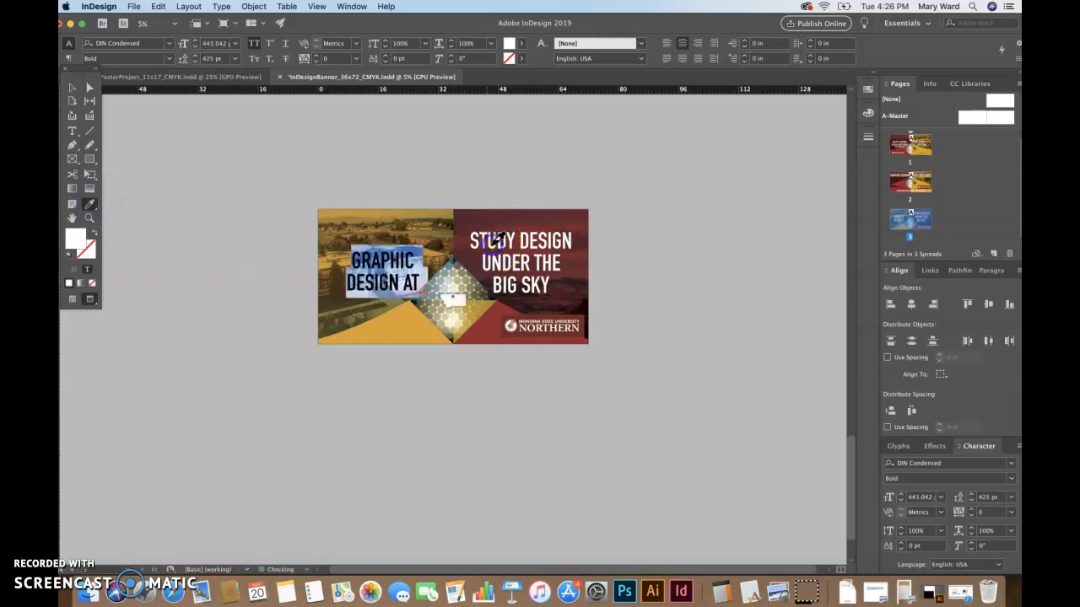
Select the STUDY DESIGN frame, then the GRAPHIC DESIGN AT MSUN frame, to compare them
{"action": "left_click", "coordinate": [73, 89]}
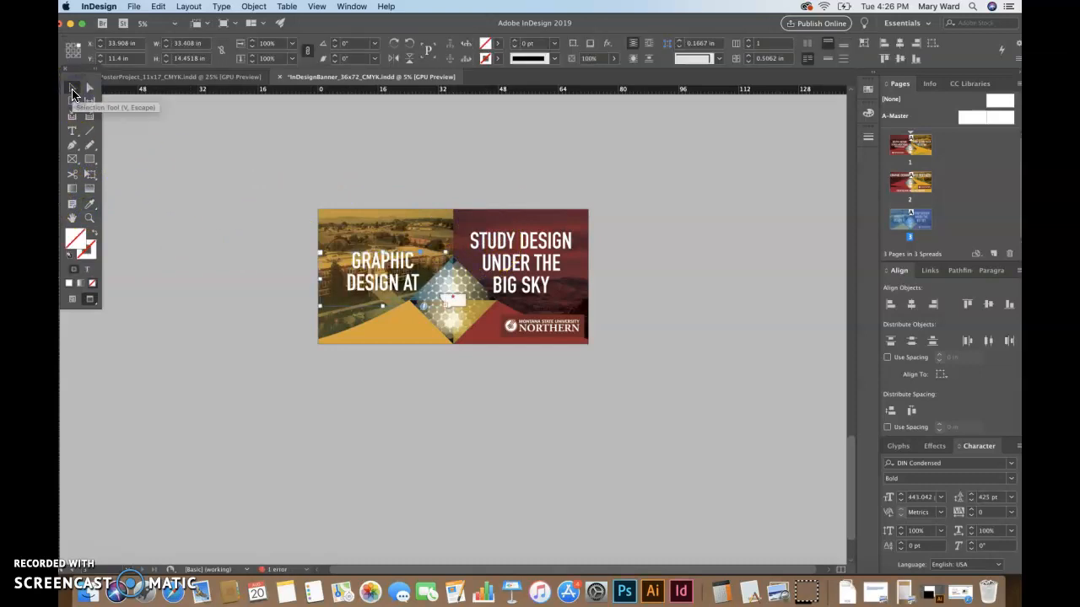
{"action": "left_click", "coordinate": [281, 248]}
{"action": "left_click", "coordinate": [506, 258]}
{"action": "left_click", "coordinate": [506, 251]}
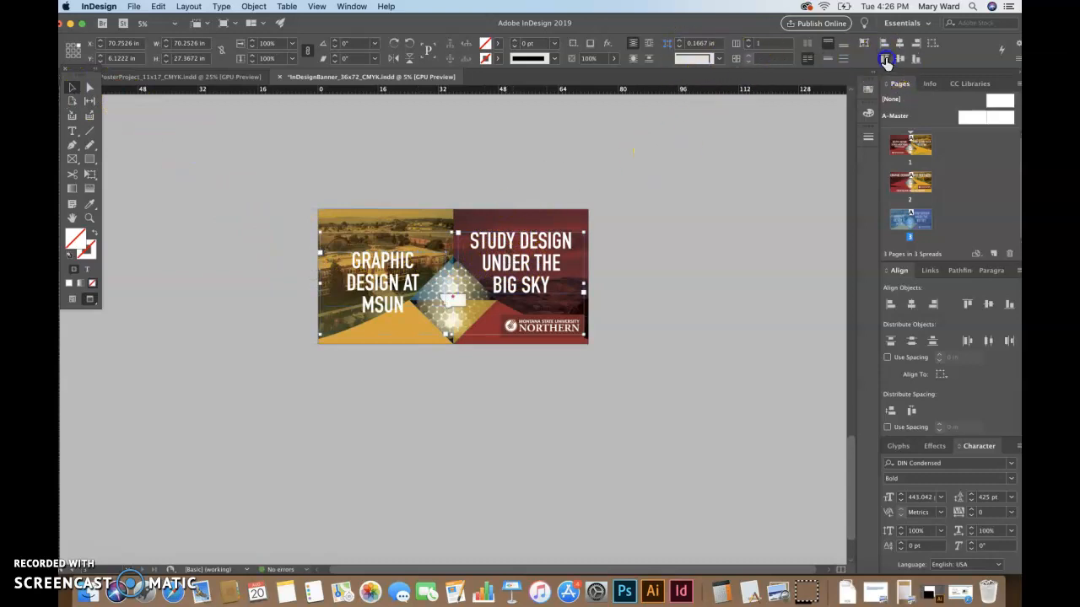
{"action": "left_click", "coordinate": [738, 178]}
{"action": "left_click", "coordinate": [681, 325]}
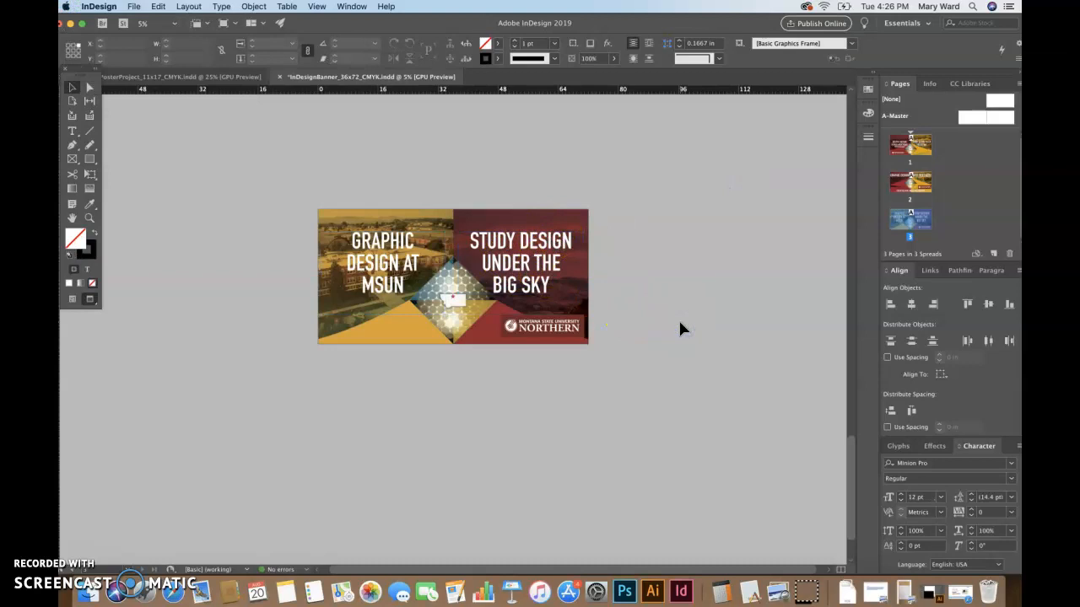
{"action": "left_click", "coordinate": [409, 263]}
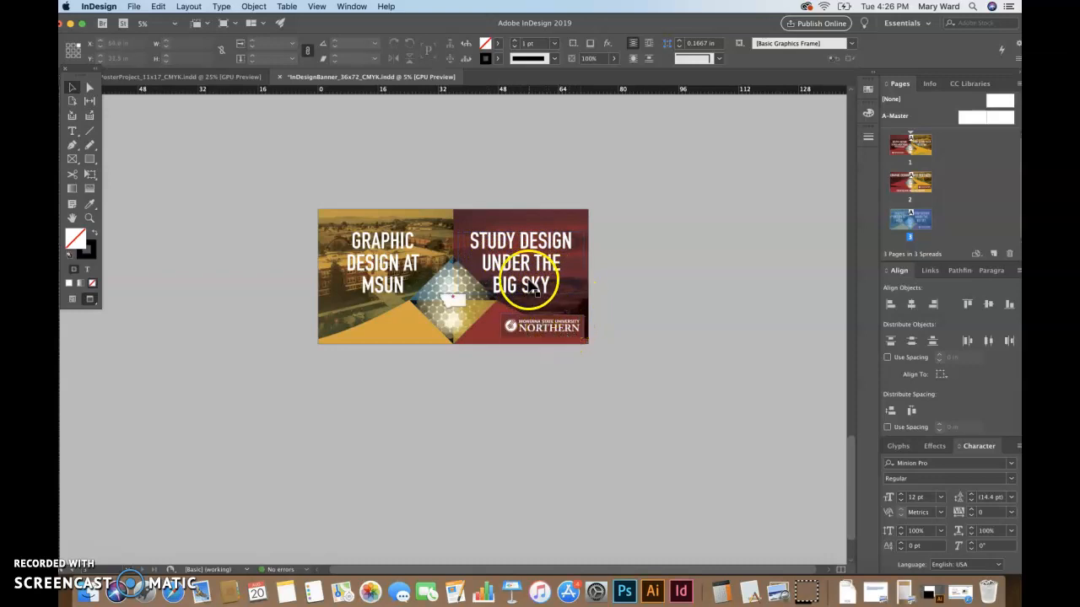
Insert GRAPHIC before DESIGN and add AT after BIG SKY in the red-half headline
{"action": "left_click", "coordinate": [518, 240]}
{"action": "double_click", "coordinate": [518, 239]}
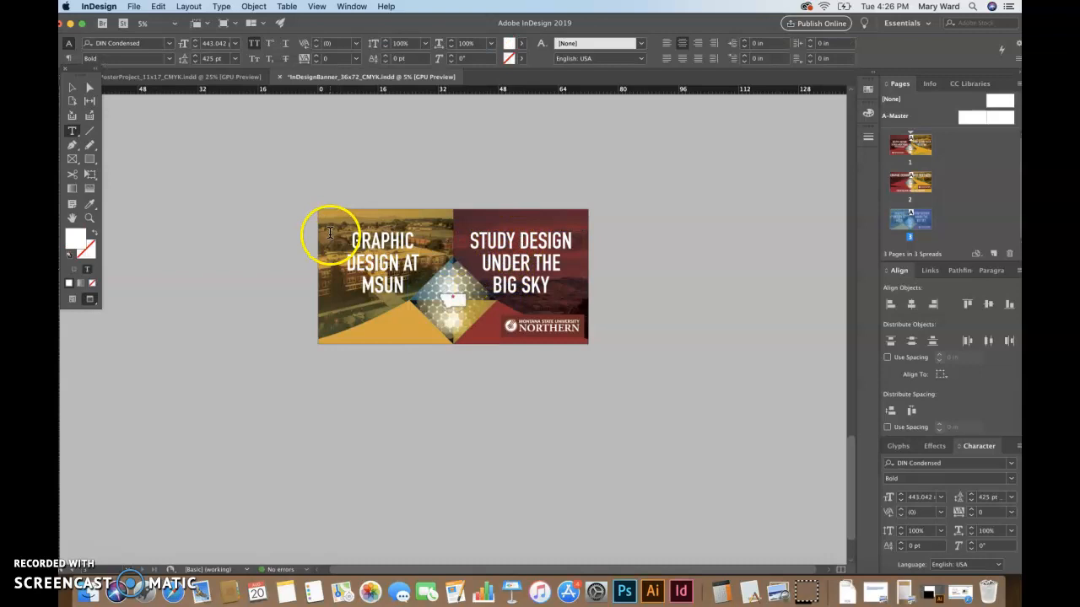
{"action": "left_click", "coordinate": [73, 88]}
{"action": "left_click", "coordinate": [250, 262]}
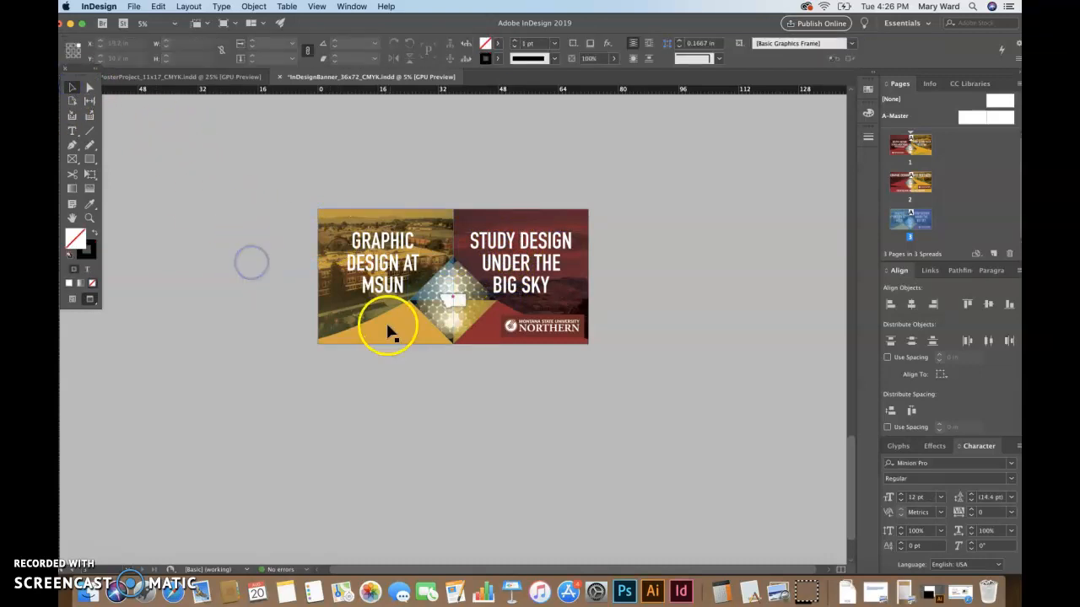
{"action": "double_click", "coordinate": [504, 240]}
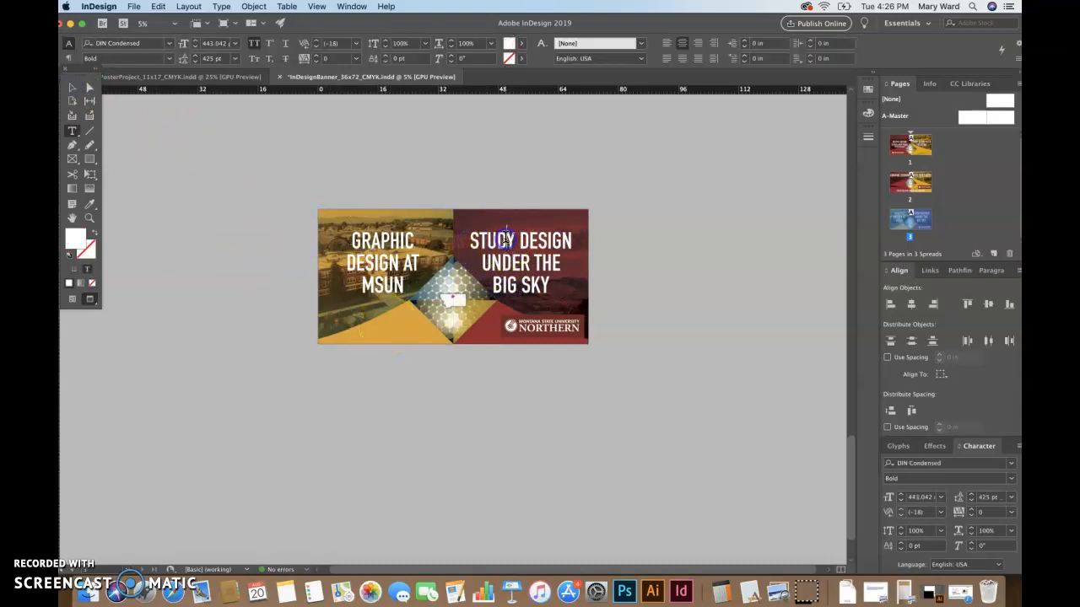
{"action": "type", "text": "GRAPHIC"}
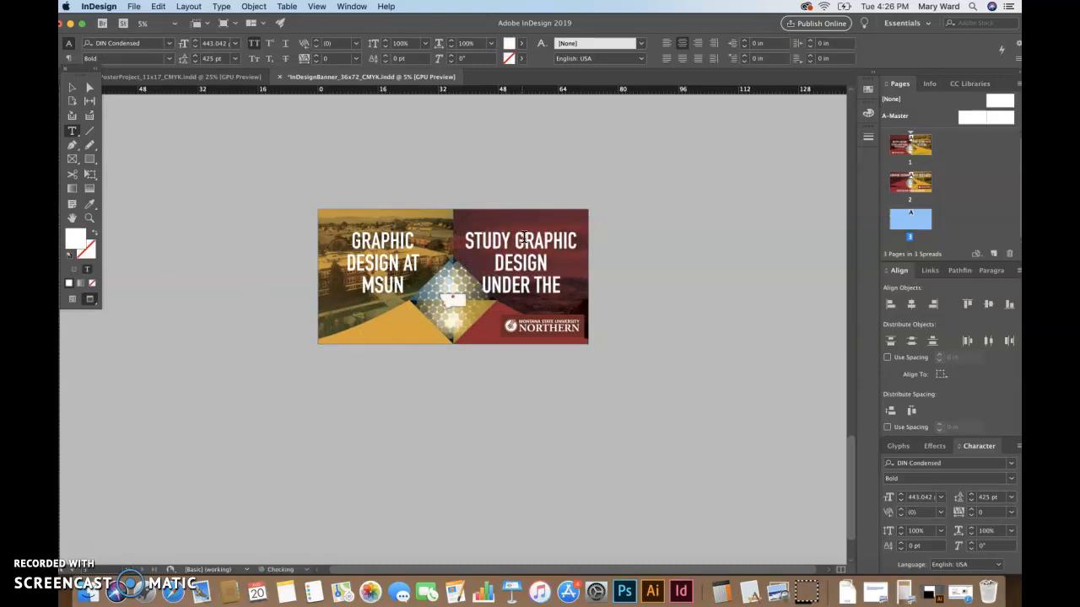
{"action": "left_click", "coordinate": [550, 309]}
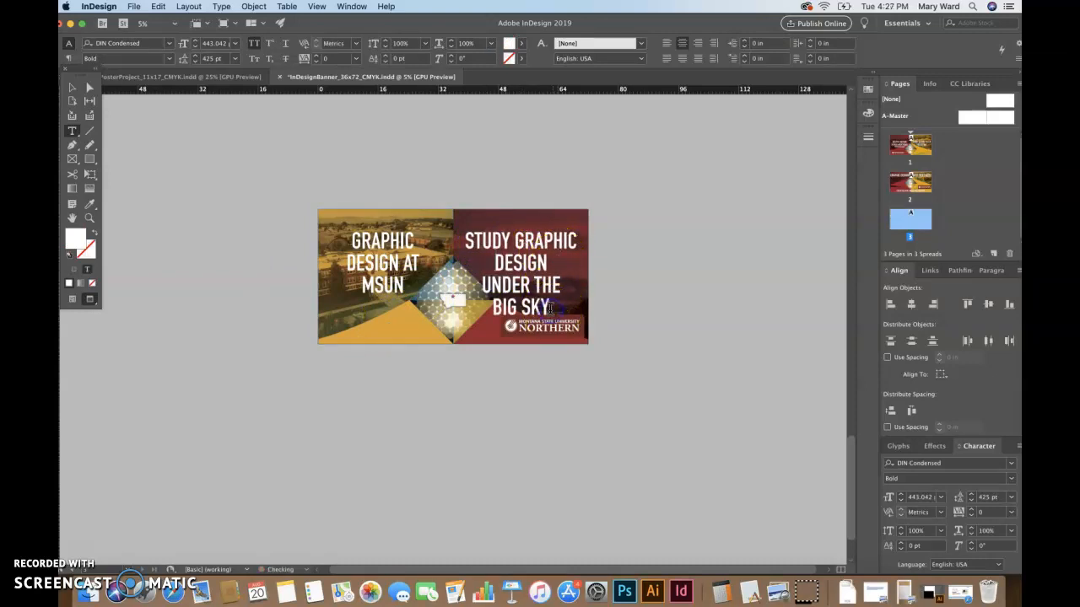
{"action": "type", "text": "AT MSUN"}
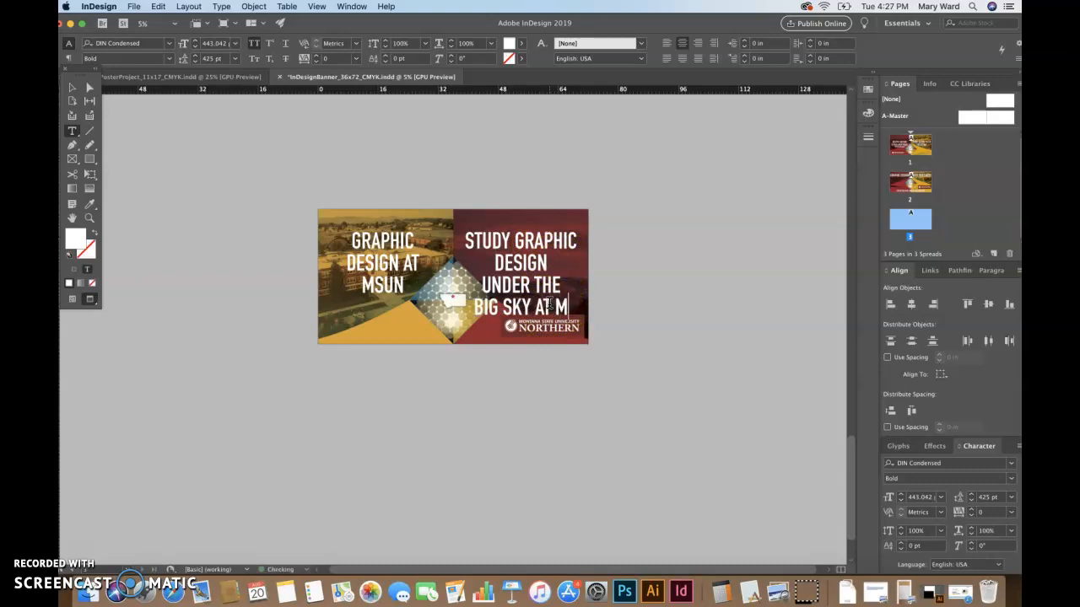
{"action": "key", "text": "BackSpace"}
{"action": "key", "text": "BackSpace"}
{"action": "key", "text": "BackSpace"}
{"action": "key", "text": "BackSpace"}
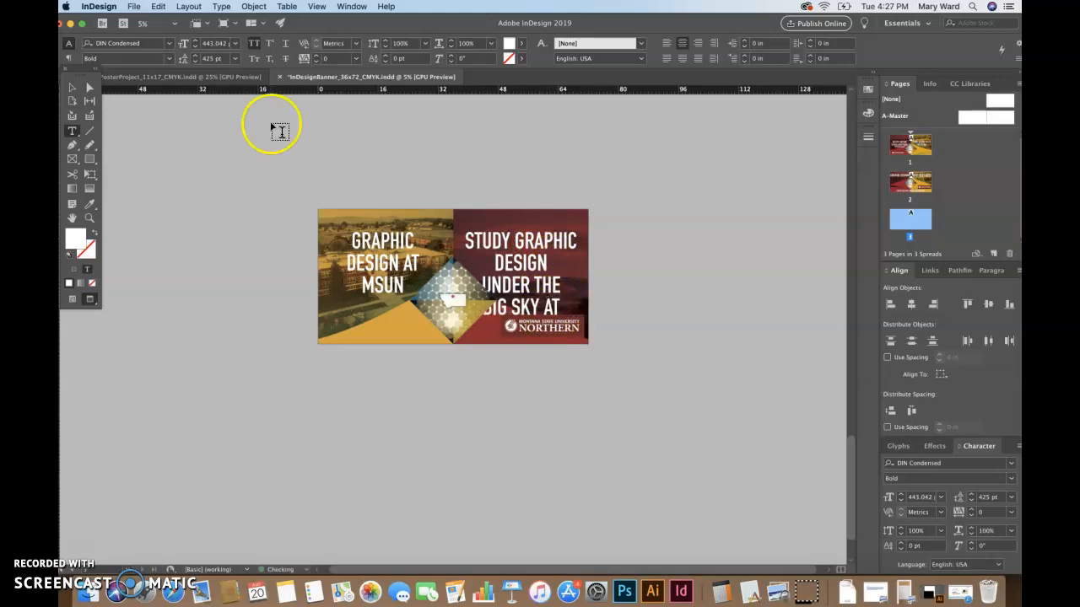
{"action": "left_click", "coordinate": [73, 87]}
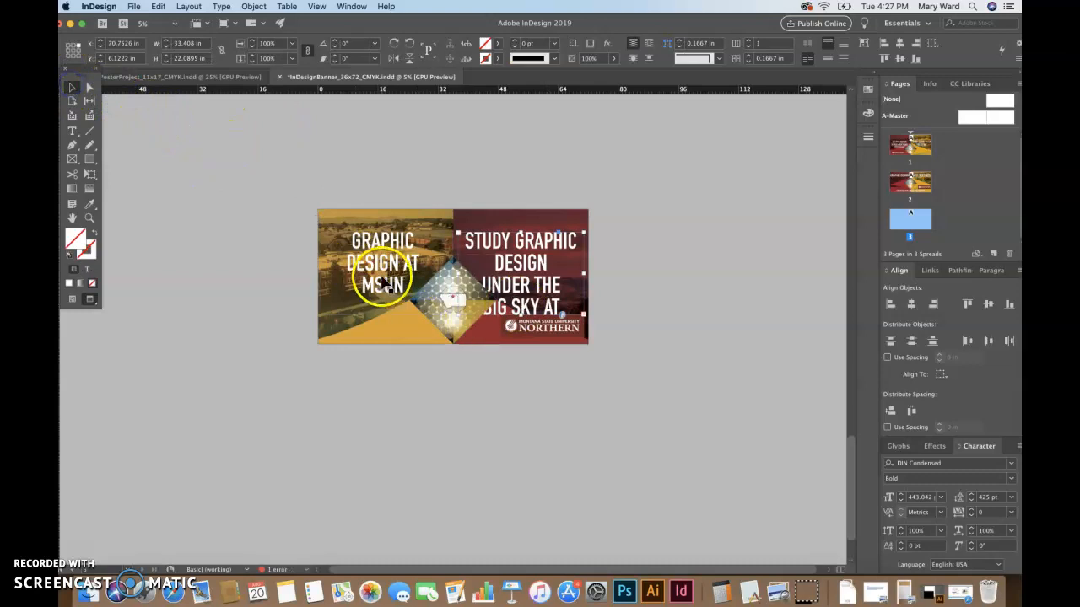
Move the GRAPHIC DESIGN AT MSUN frame off the banner and widen the headline frame leftward
{"action": "double_click", "coordinate": [384, 282]}
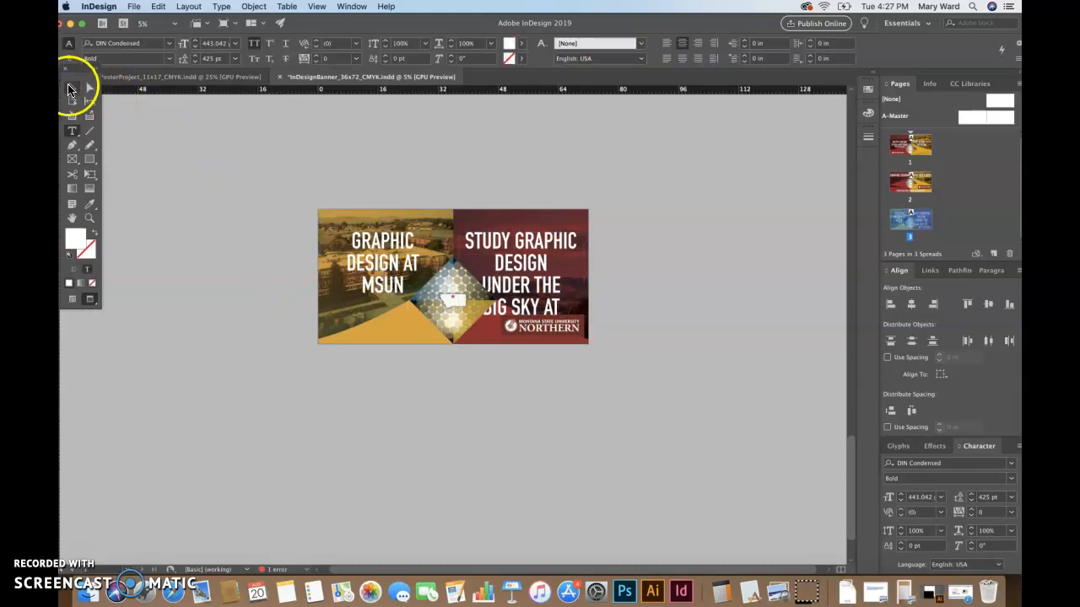
{"action": "left_click", "coordinate": [70, 89]}
{"action": "left_click", "coordinate": [193, 195]}
{"action": "left_click_drag", "start_coordinate": [379, 289], "coordinate": [239, 315]}
{"action": "left_click", "coordinate": [518, 245]}
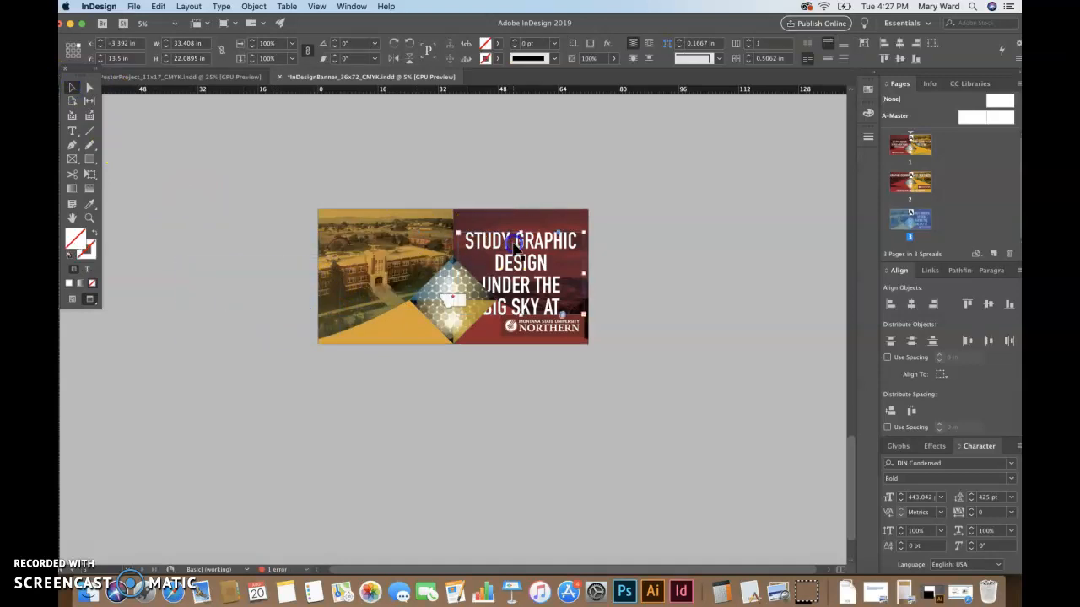
{"action": "left_click_drag", "start_coordinate": [457, 274], "coordinate": [318, 272]}
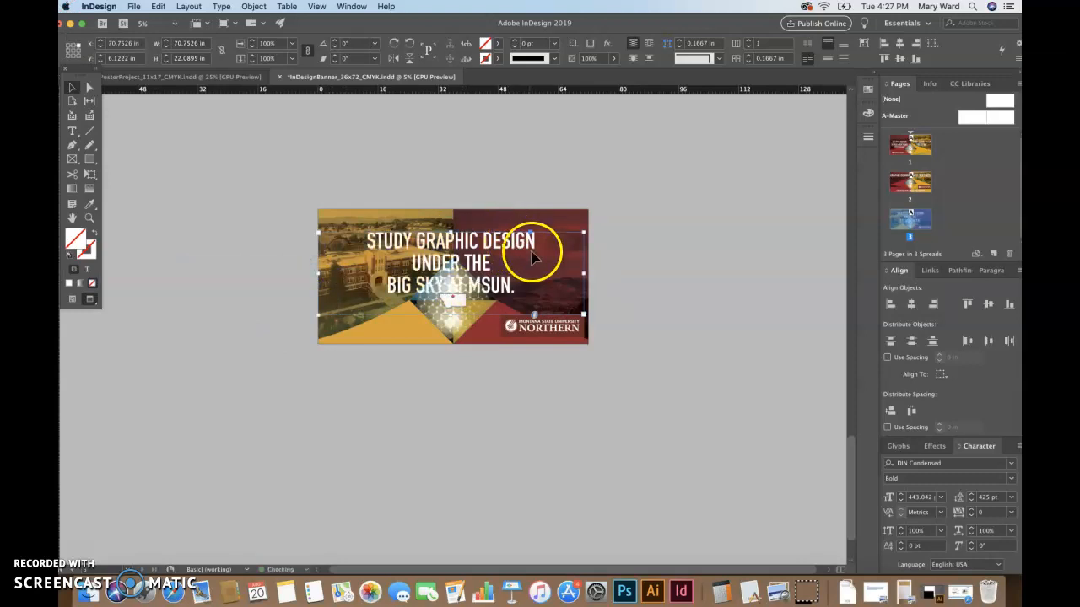
Rebreak the headline as STUDY GRAPHIC DESIGN UNDER / THE BIG SKY AT MSUN, removing the period
{"action": "double_click", "coordinate": [542, 241]}
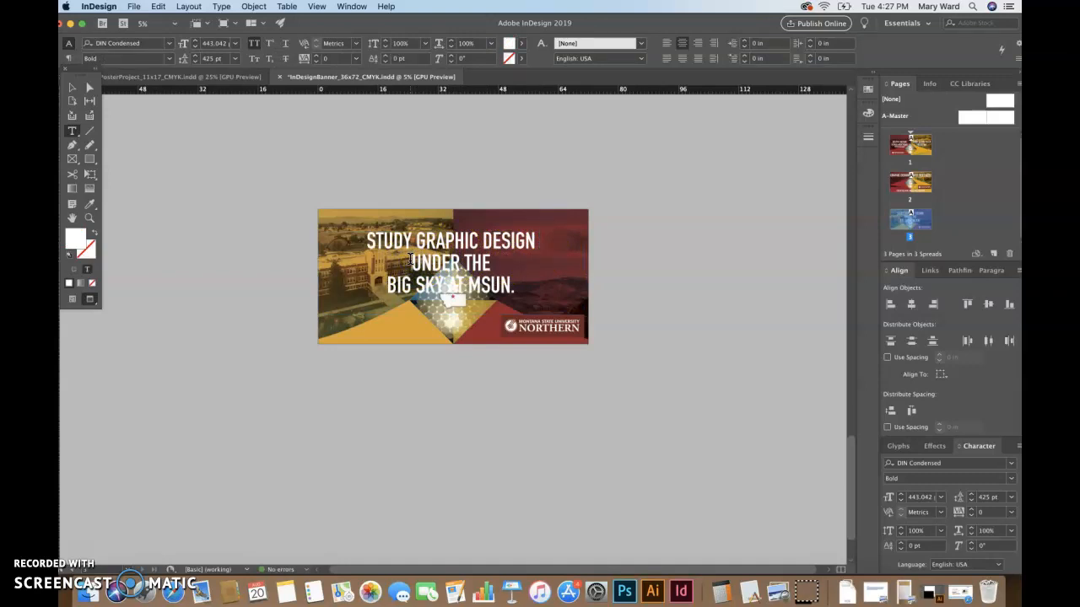
{"action": "key", "text": "Delete"}
{"action": "left_click", "coordinate": [549, 242]}
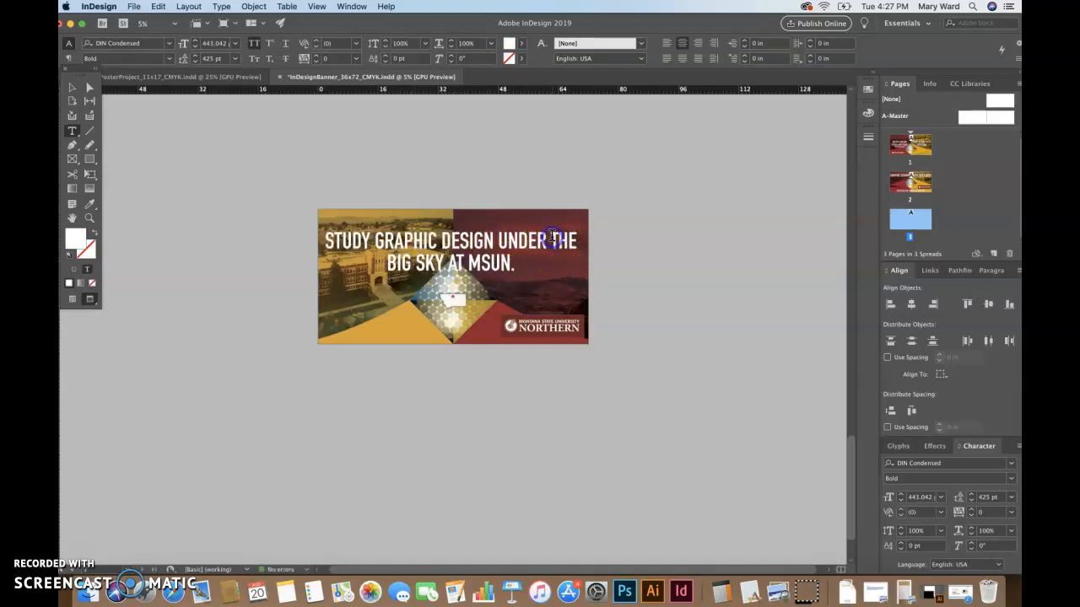
{"action": "key", "text": "Return"}
{"action": "left_click", "coordinate": [387, 282]}
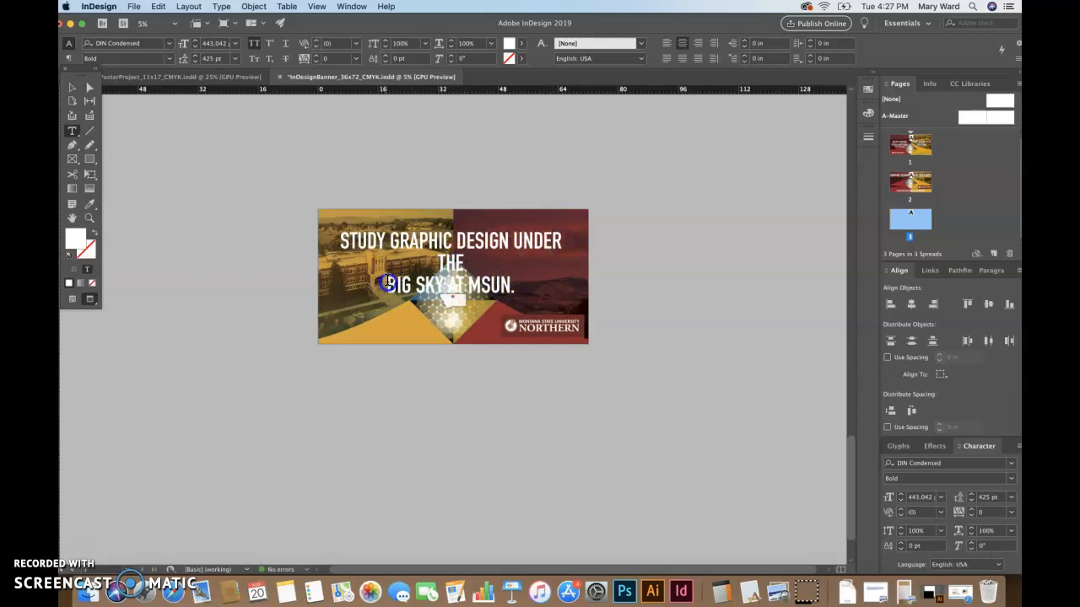
{"action": "key", "text": "BackSpace"}
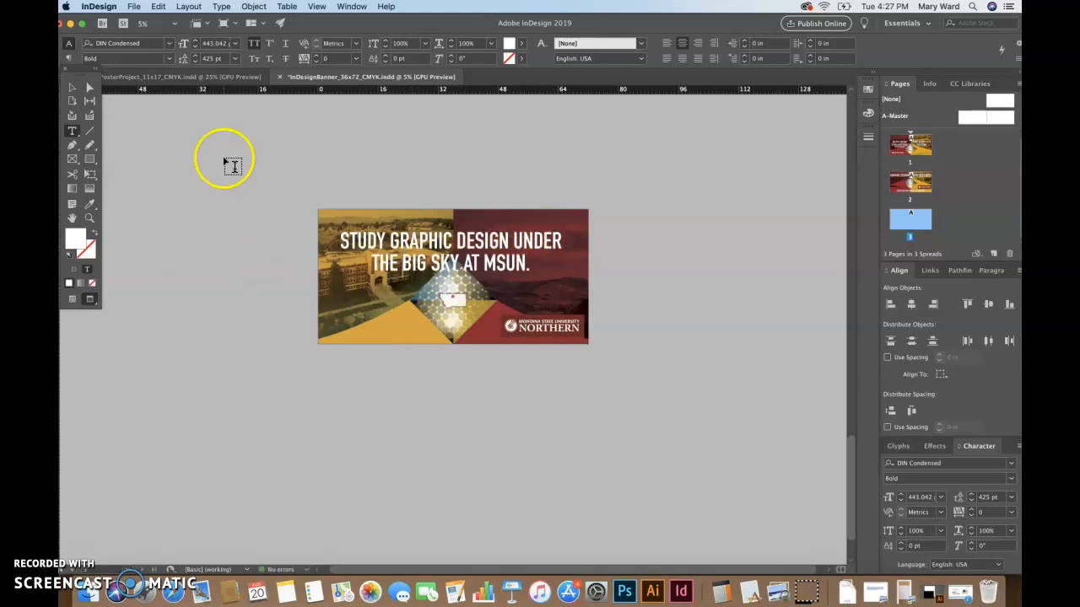
{"action": "left_click", "coordinate": [72, 87]}
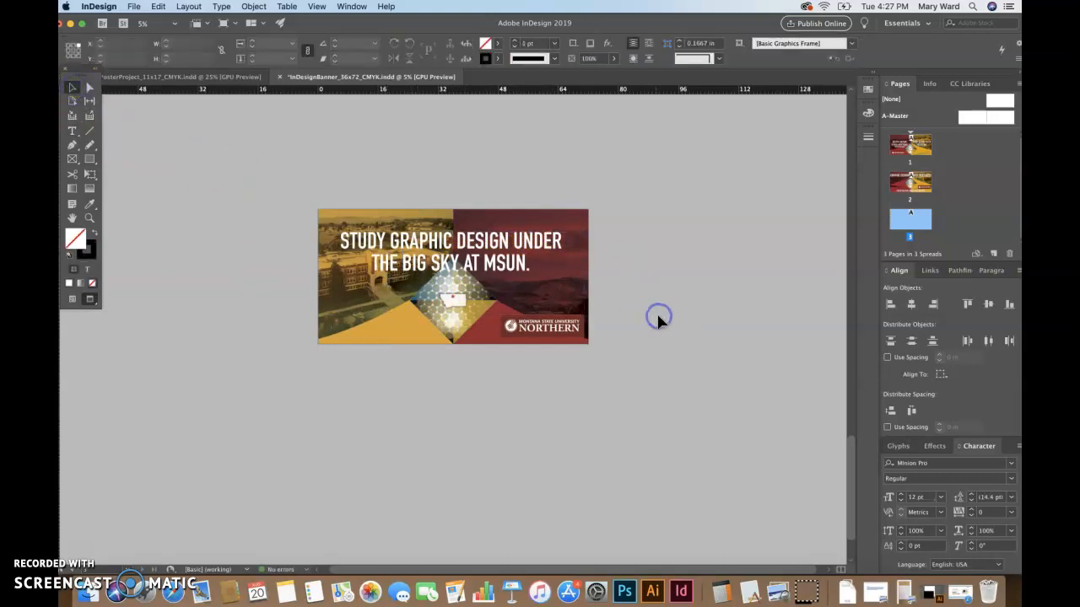
{"action": "double_click", "coordinate": [532, 261]}
{"action": "key", "text": "BackSpace"}
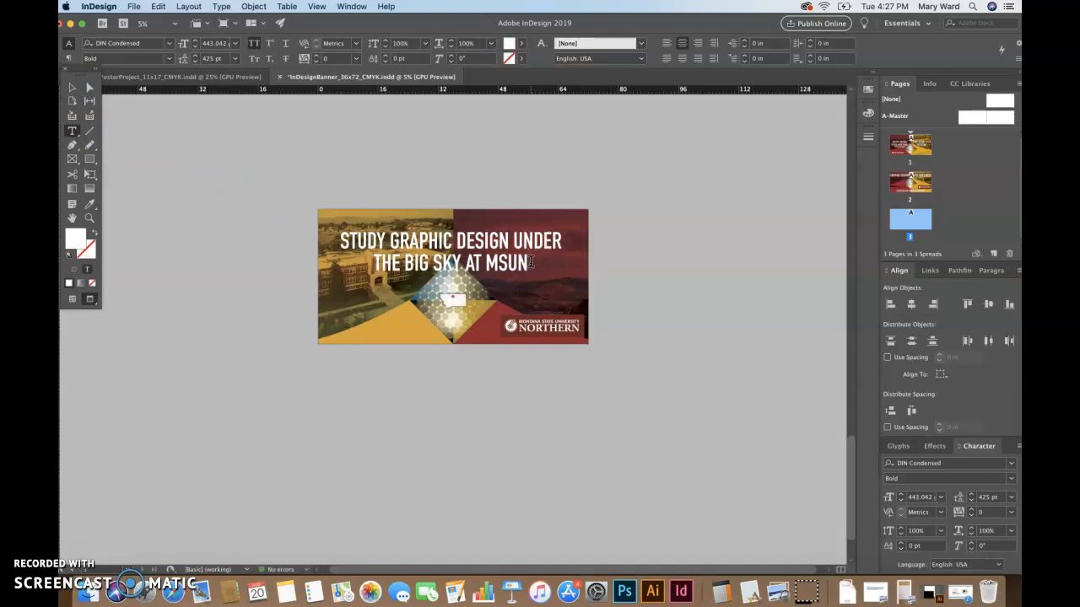
{"action": "left_click", "coordinate": [70, 88]}
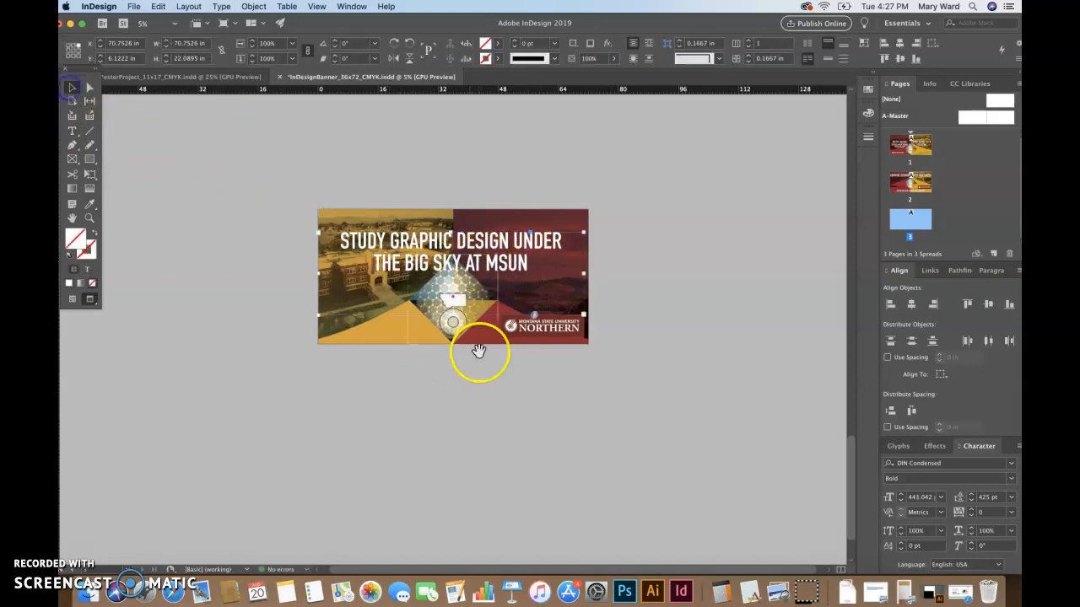
Nudge the Montana State University Northern logo to the left
{"action": "left_click", "coordinate": [680, 391]}
{"action": "left_click", "coordinate": [559, 324]}
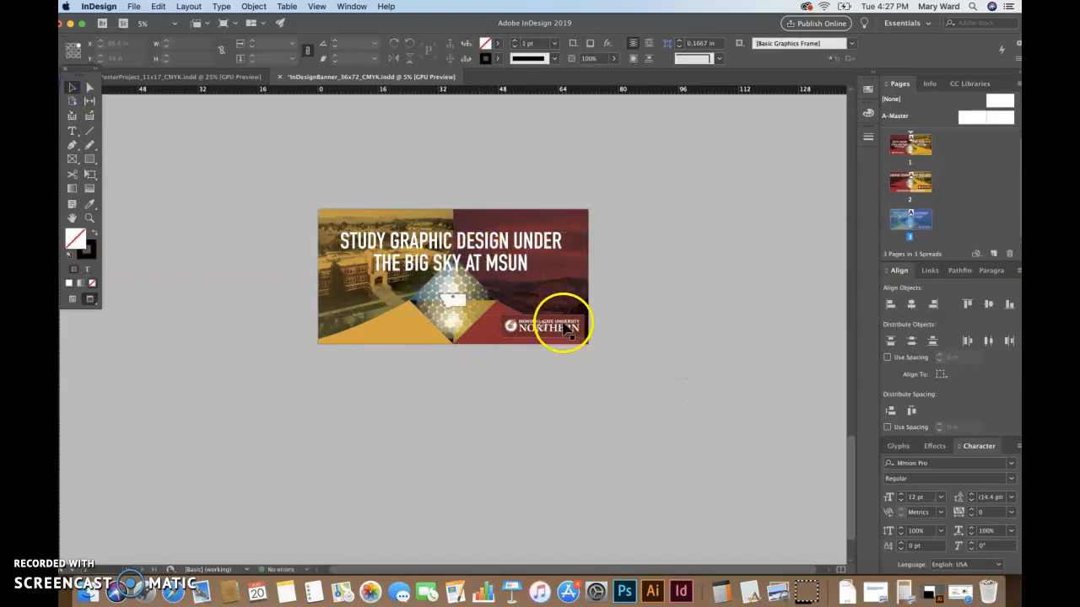
{"action": "key", "text": "shift+Left"}
{"action": "key", "text": "shift+Left"}
{"action": "key", "text": "shift+Left"}
{"action": "key", "text": "shift+Left"}
{"action": "key", "text": "shift+Left"}
{"action": "key", "text": "shift+Left"}
{"action": "key", "text": "shift+Left"}
{"action": "key", "text": "shift+Left"}
{"action": "key", "text": "shift+Left"}
{"action": "key", "text": "shift+Left"}
{"action": "key", "text": "shift+Left"}
{"action": "key", "text": "shift+Left"}
{"action": "key", "text": "shift+Left"}
{"action": "key", "text": "shift+Left"}
{"action": "key", "text": "shift+Left"}
{"action": "key", "text": "shift+Left"}
{"action": "key", "text": "shift+Left"}
{"action": "key", "text": "shift+Left"}
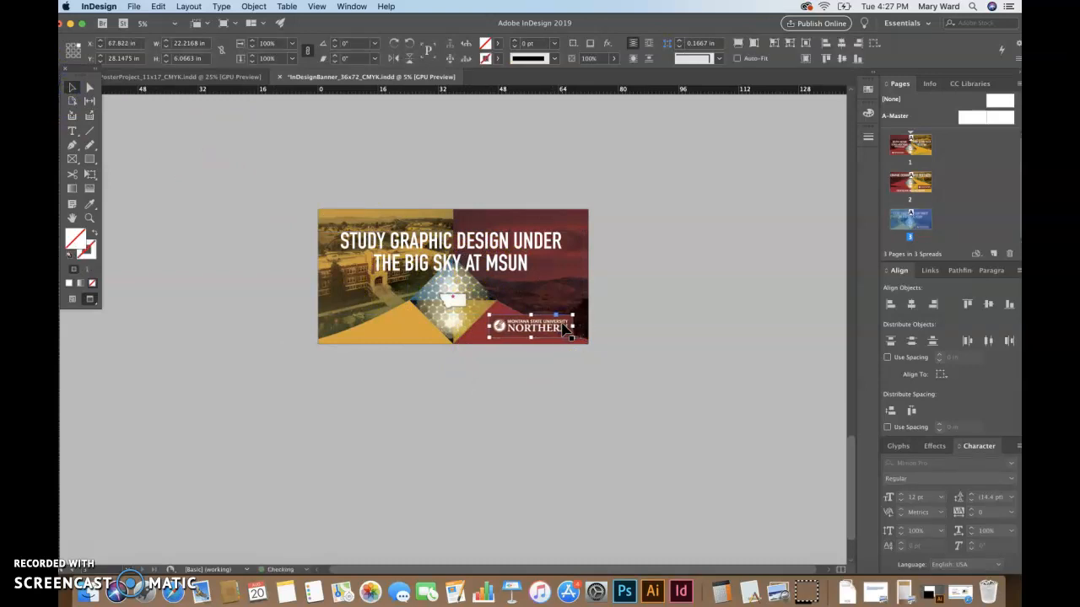
{"action": "left_click", "coordinate": [692, 354]}
Nudge the headline frame up and right, then deselect it
{"action": "left_click", "coordinate": [483, 239]}
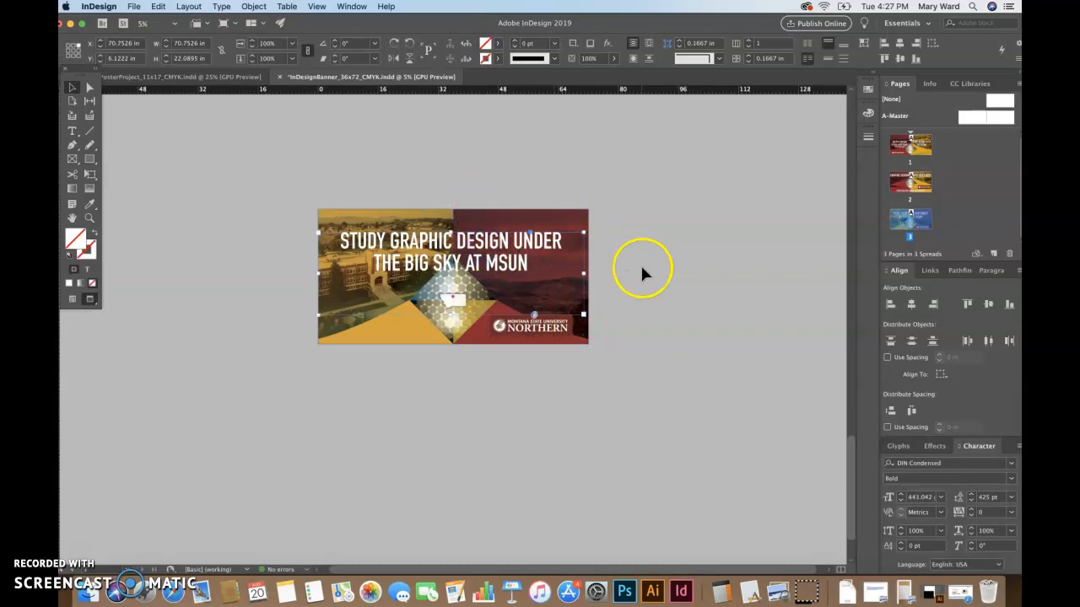
{"action": "key", "text": "shift+Up"}
{"action": "key", "text": "shift+Up"}
{"action": "key", "text": "shift+Up"}
{"action": "key", "text": "shift+Up"}
{"action": "key", "text": "shift+Up"}
{"action": "key", "text": "shift+Up"}
{"action": "key", "text": "shift+Up"}
{"action": "key", "text": "shift+Up"}
{"action": "key", "text": "shift+Up"}
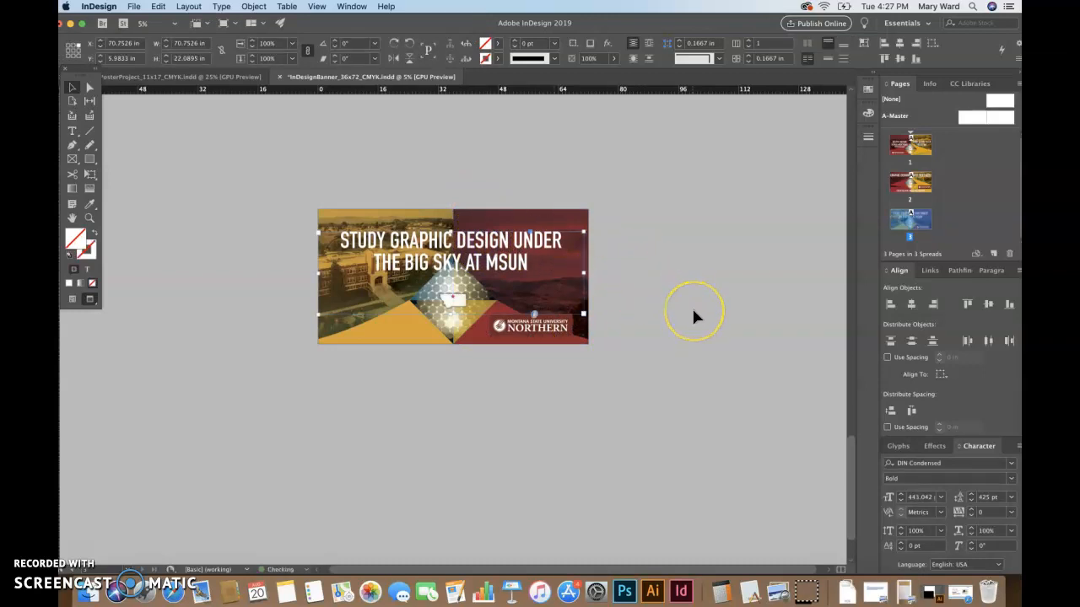
{"action": "key", "text": "shift+Right"}
{"action": "key", "text": "shift+Right"}
{"action": "key", "text": "shift+Right"}
{"action": "key", "text": "shift+Right"}
{"action": "key", "text": "shift+Right"}
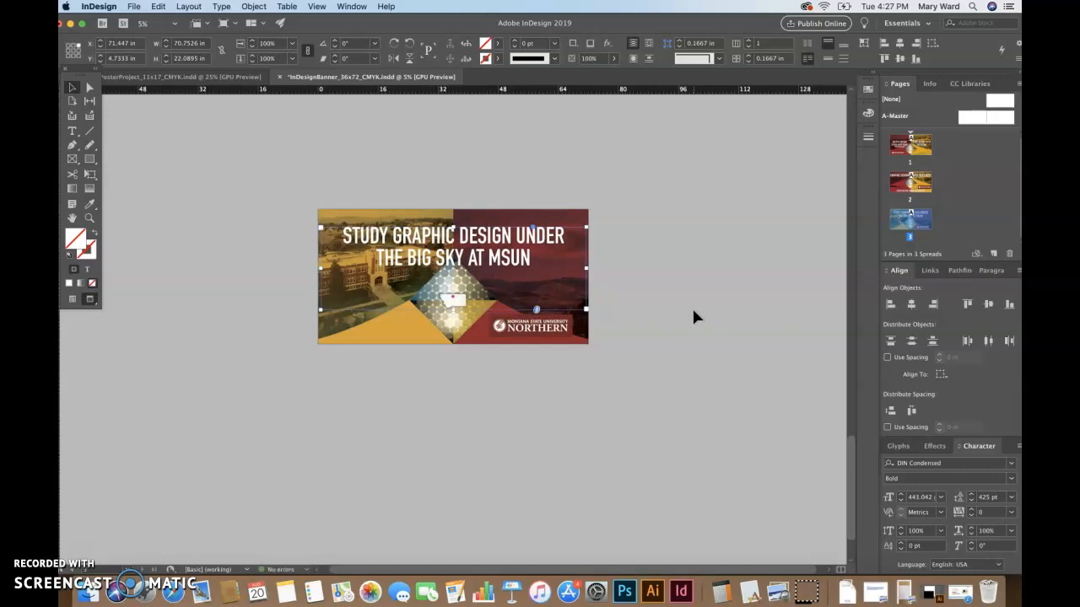
{"action": "left_click", "coordinate": [832, 380]}
{"action": "left_click", "coordinate": [758, 380]}
{"action": "left_click", "coordinate": [624, 298]}
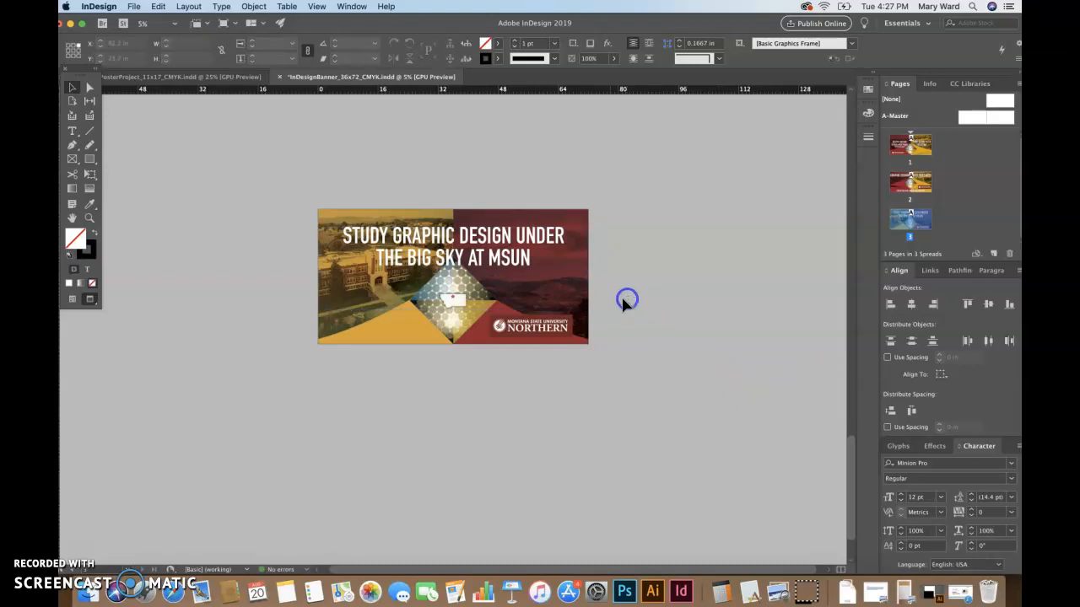
{"action": "left_click", "coordinate": [584, 287]}
{"action": "left_click", "coordinate": [619, 310]}
Nudge the maroon right-hand background frame up, ease it back slightly, and return to Preview
{"action": "key", "text": "w"}
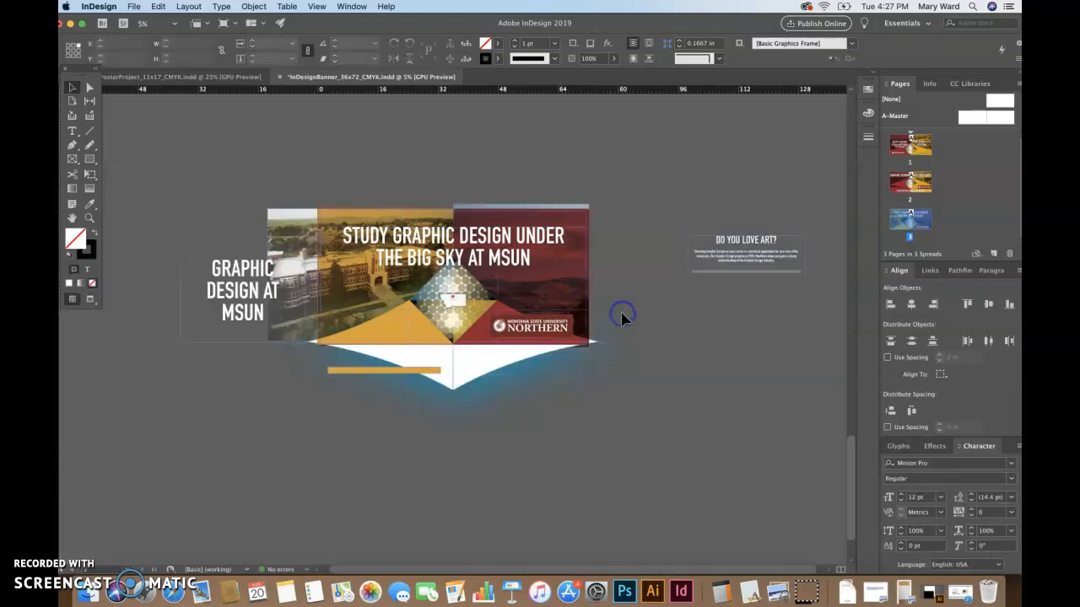
{"action": "left_click", "coordinate": [538, 205]}
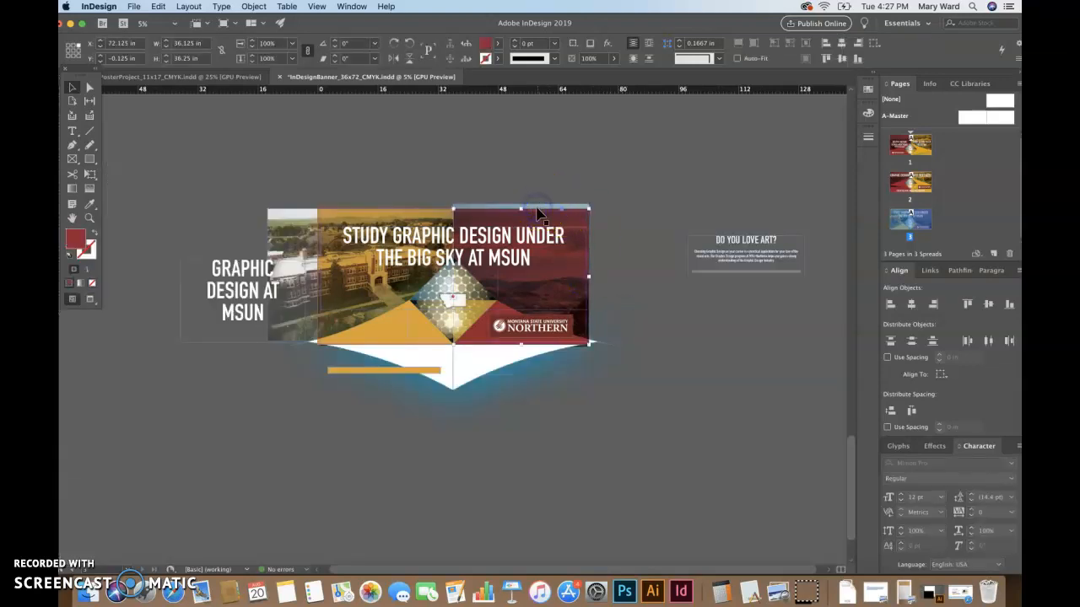
{"action": "key", "text": "shift+Up"}
{"action": "key", "text": "shift+Up"}
{"action": "key", "text": "shift+Up"}
{"action": "key", "text": "shift+Up"}
{"action": "key", "text": "shift+Up"}
{"action": "key", "text": "shift+Up"}
{"action": "key", "text": "shift+Up"}
{"action": "key", "text": "shift+Up"}
{"action": "key", "text": "shift+Up"}
{"action": "key", "text": "shift+Up"}
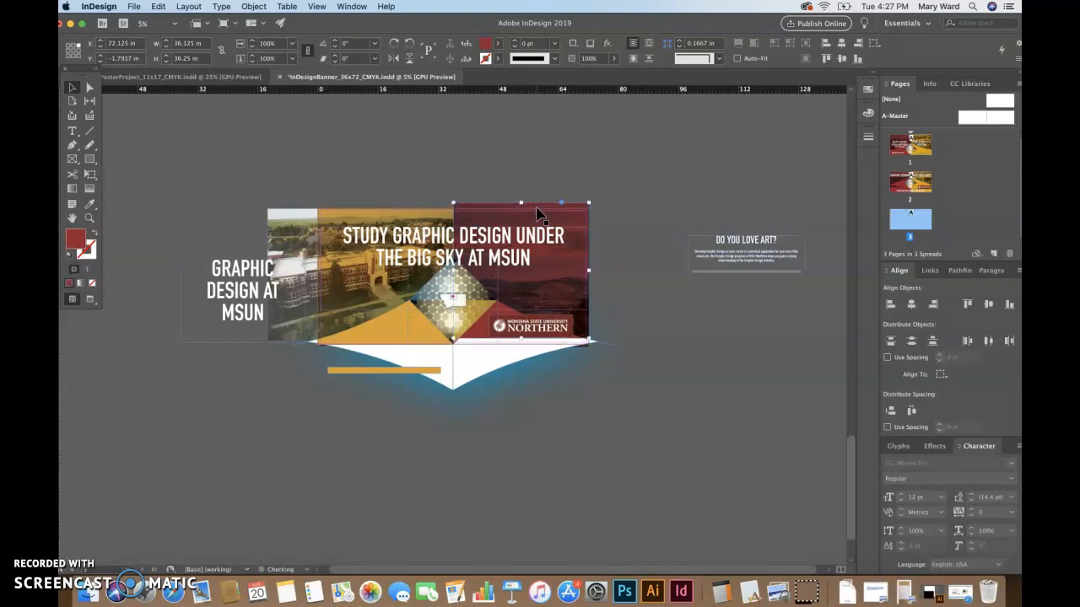
{"action": "key", "text": "shift+Down"}
{"action": "key", "text": "shift+Down"}
{"action": "key", "text": "shift+Down"}
{"action": "key", "text": "shift+Down"}
{"action": "key", "text": "shift+Down"}
{"action": "key", "text": "shift+Down"}
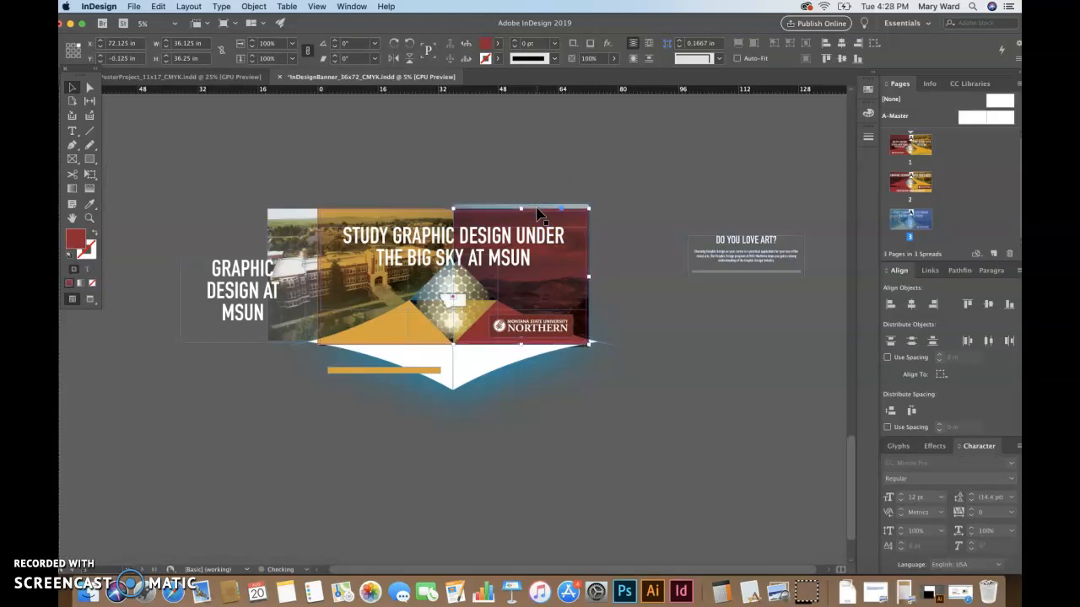
{"action": "left_click", "coordinate": [649, 282]}
{"action": "key", "text": "w"}
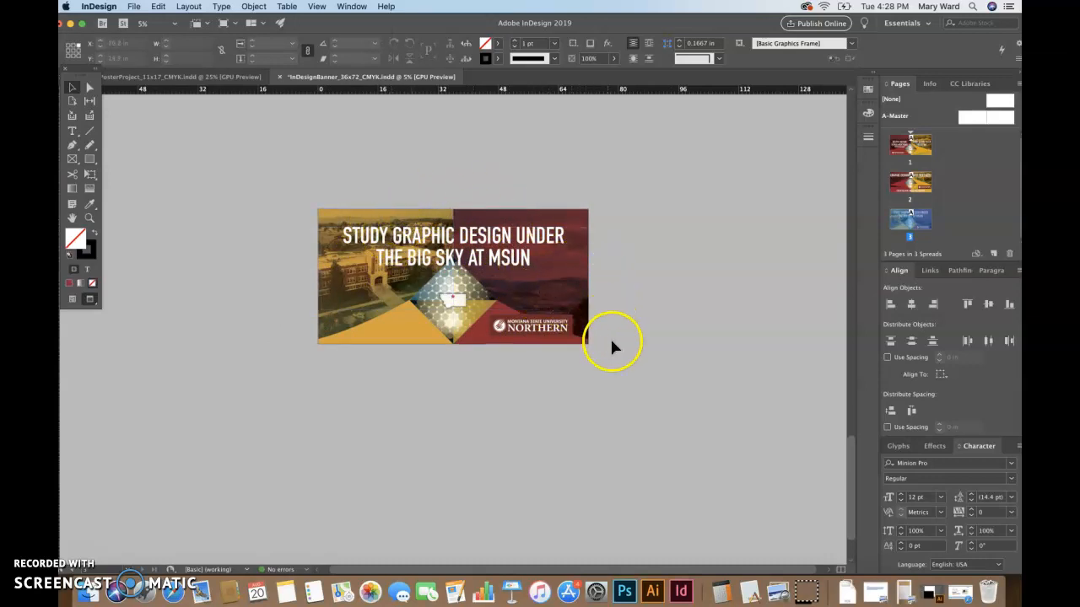
{"action": "left_click", "coordinate": [174, 76]}
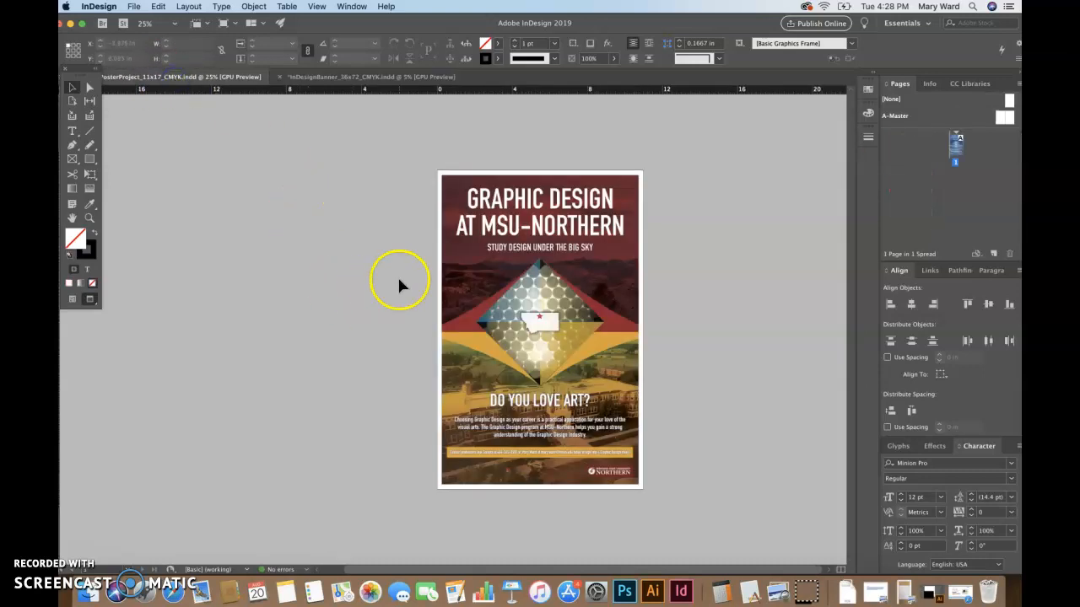
{"action": "left_click", "coordinate": [375, 77]}
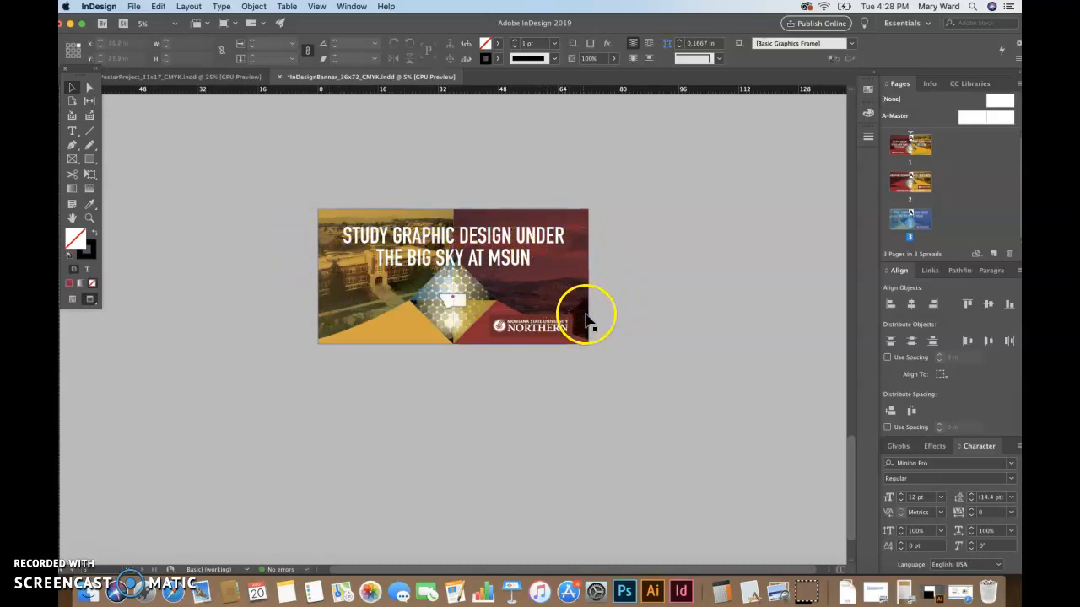
{"action": "left_click", "coordinate": [509, 255]}
{"action": "left_click", "coordinate": [671, 362]}
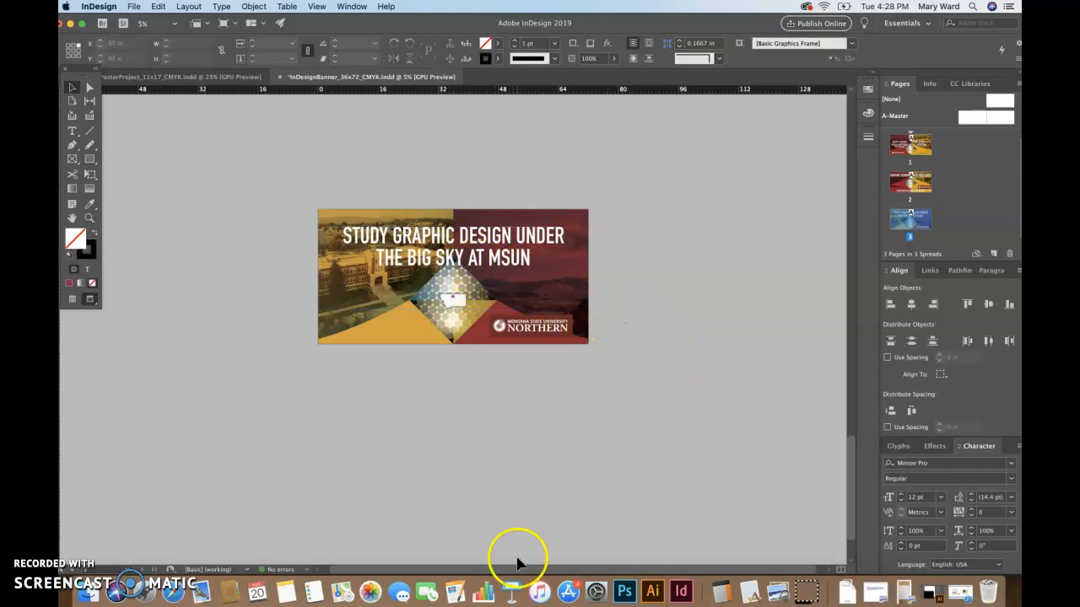
Search 'american prairie' in Safari and switch to the Google Images results
{"action": "left_click", "coordinate": [173, 590]}
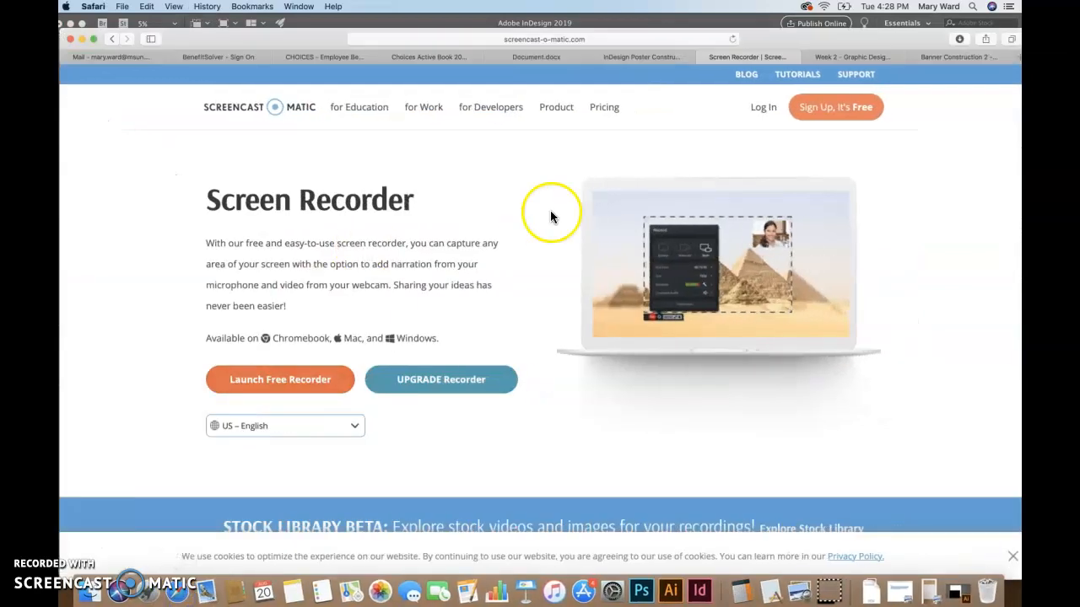
{"action": "left_click", "coordinate": [604, 38]}
{"action": "type", "text": "ameri"}
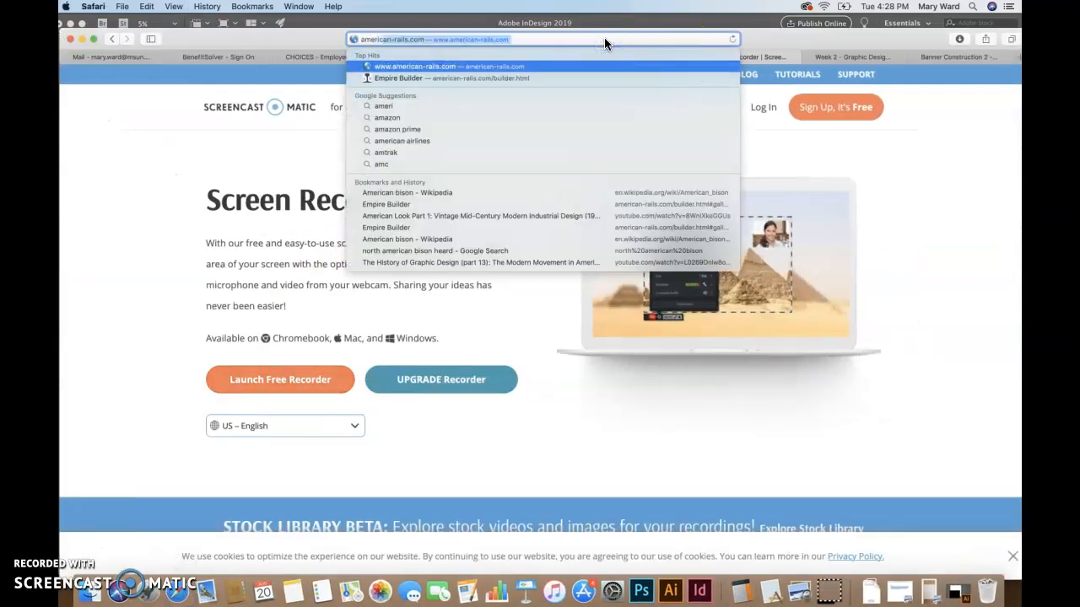
{"action": "type", "text": "can prair"}
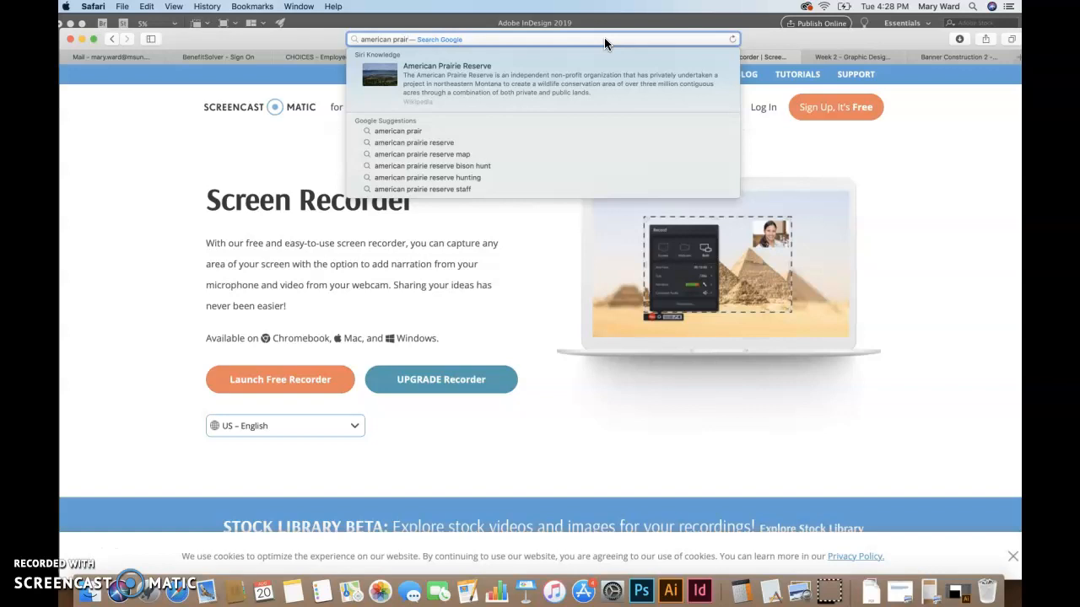
{"action": "type", "text": "ie"}
{"action": "key", "text": "Return"}
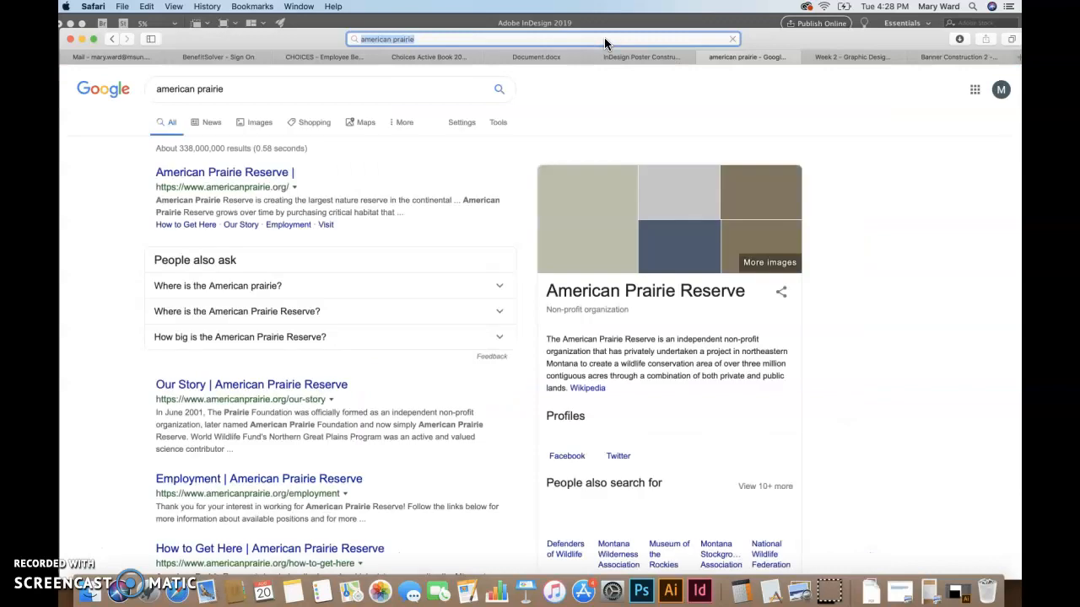
{"action": "left_click", "coordinate": [257, 124]}
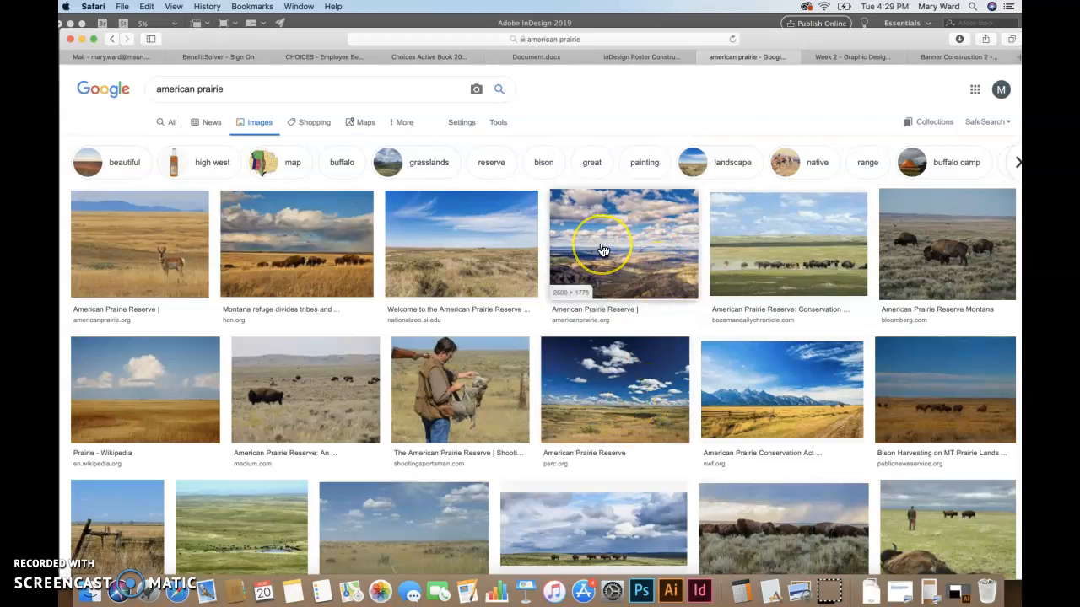
Open the Prairie Wikipedia photo of cumulus clouds in the full-size viewer
{"action": "left_click", "coordinate": [149, 417]}
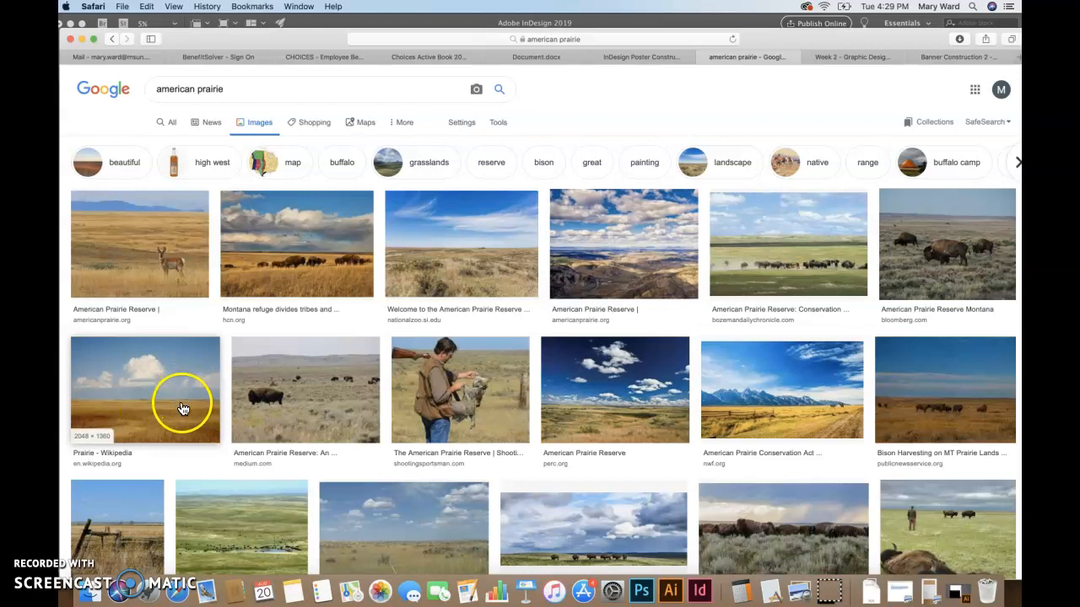
{"action": "left_click", "coordinate": [183, 408]}
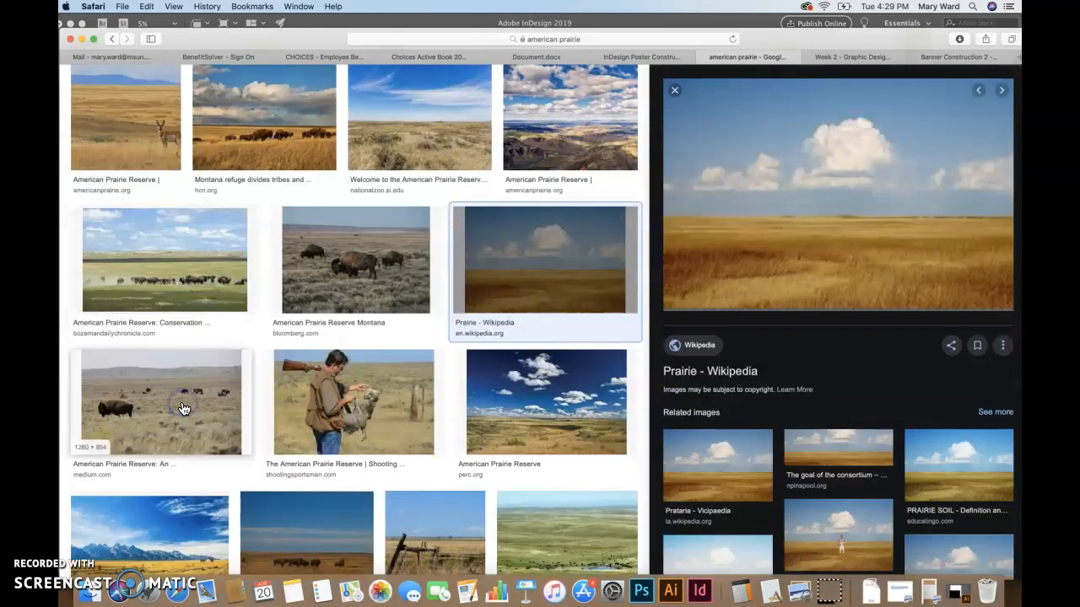
{"action": "left_click", "coordinate": [798, 282]}
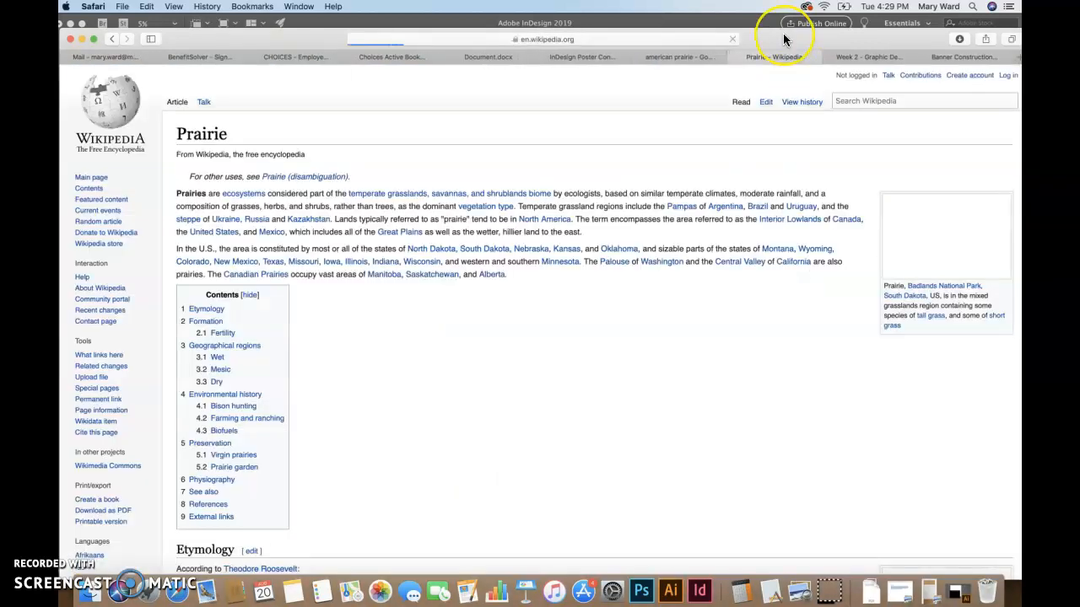
{"action": "left_click", "coordinate": [928, 240]}
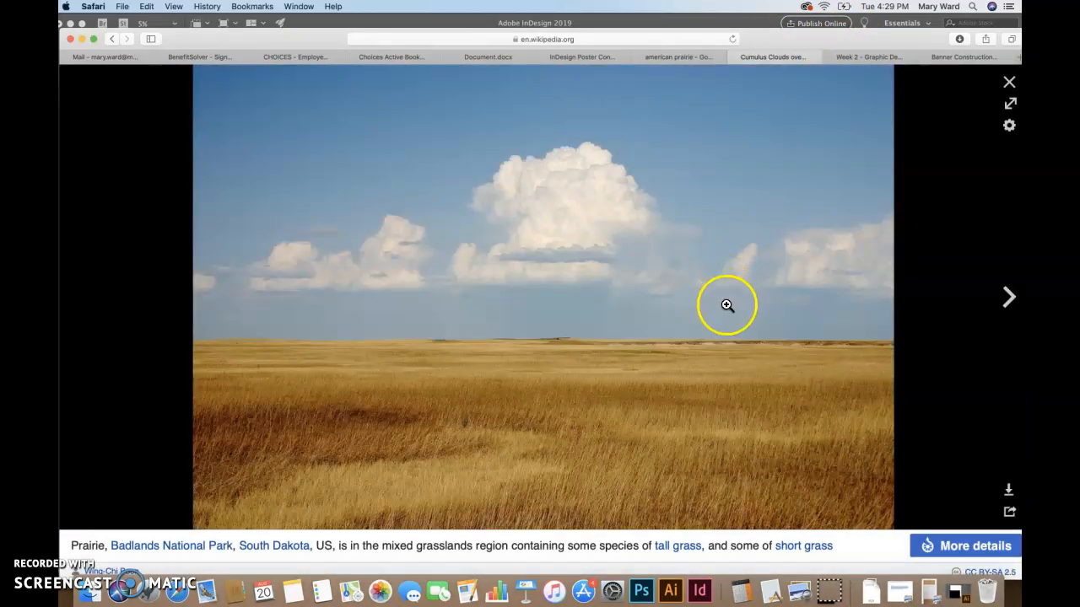
Hide the InDesign and Photoshop windows and move the browser to expose the desktop
{"action": "left_click_drag", "start_coordinate": [792, 40], "coordinate": [687, 53]}
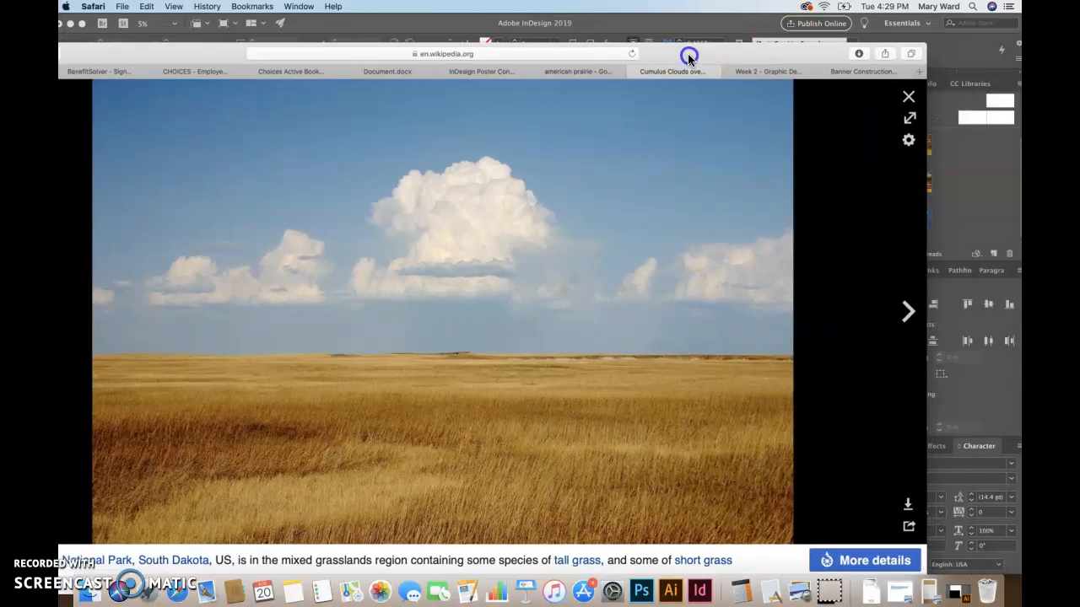
{"action": "left_click", "coordinate": [661, 25]}
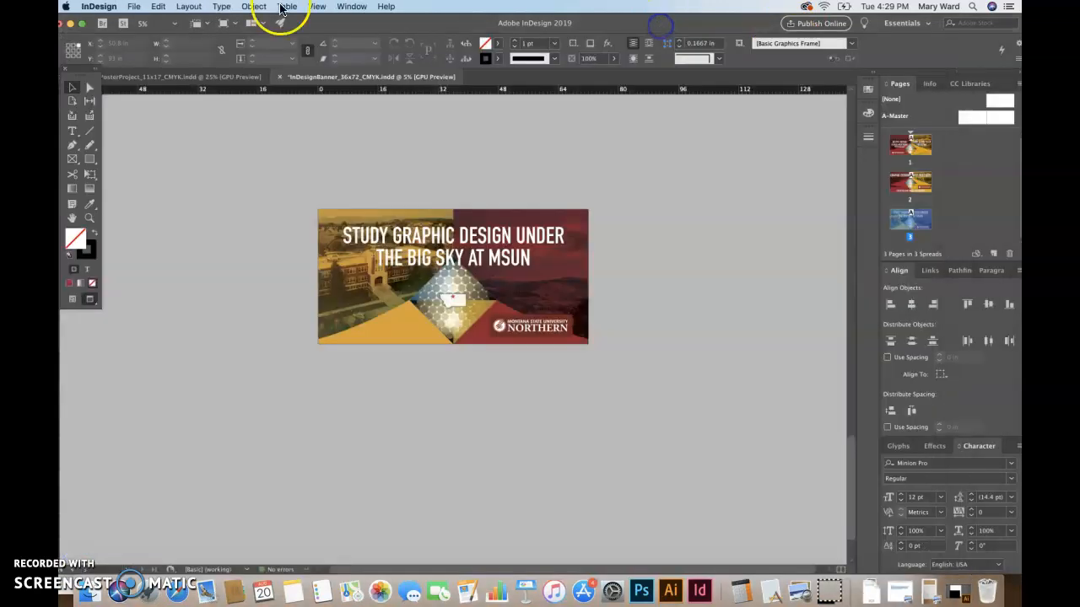
{"action": "left_click", "coordinate": [75, 22]}
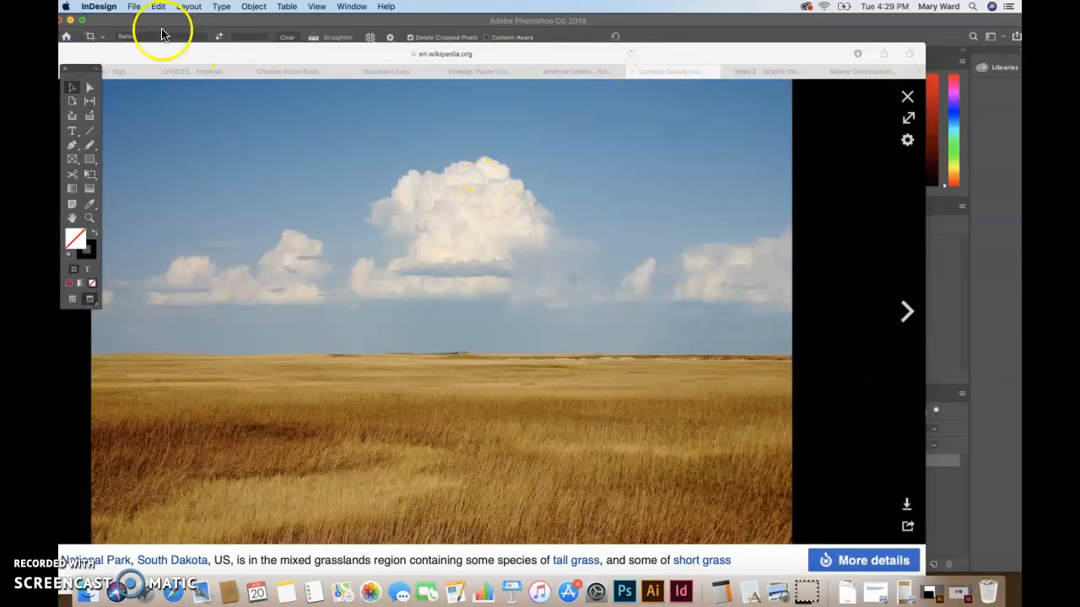
{"action": "left_click", "coordinate": [162, 33]}
{"action": "left_click", "coordinate": [75, 24]}
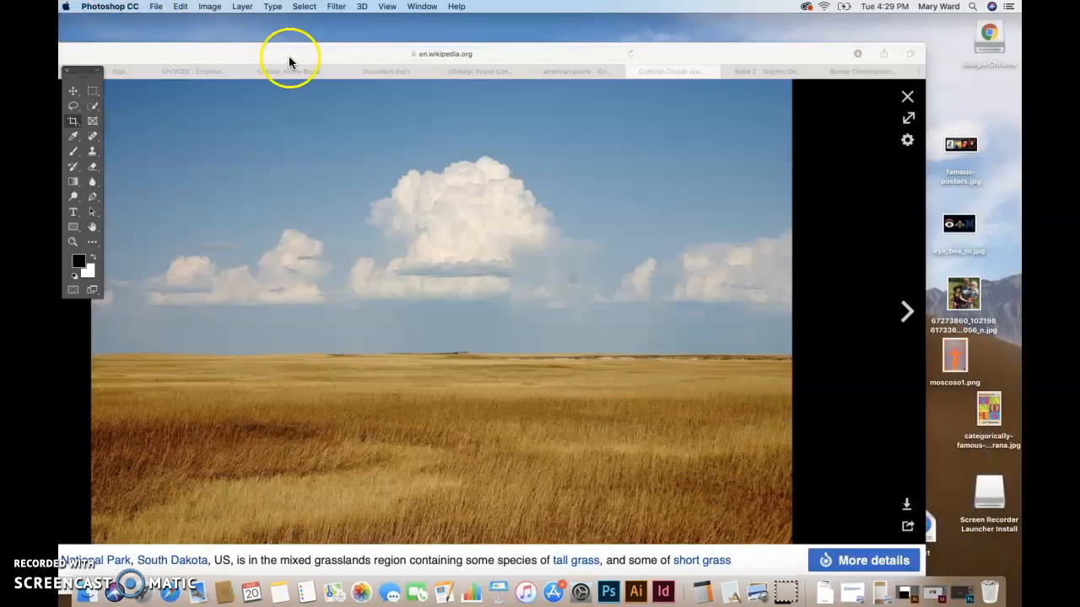
{"action": "left_click", "coordinate": [288, 56]}
{"action": "left_click", "coordinate": [184, 47]}
{"action": "left_click_drag", "start_coordinate": [722, 49], "coordinate": [593, 26]}
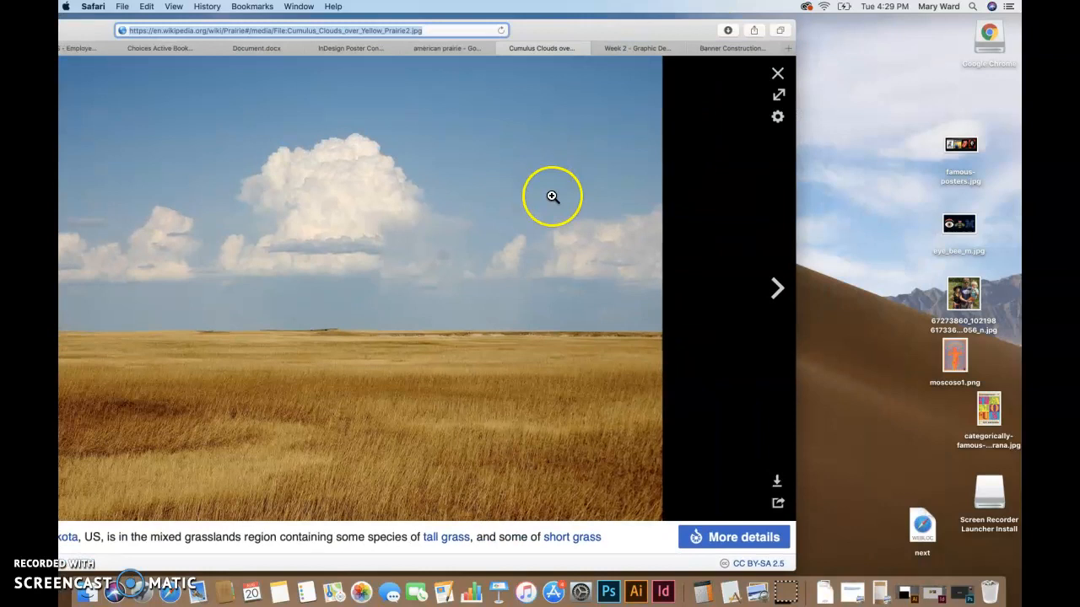
Drag the photo to the desktop as Cumulus_Clouds_over_Yellow_Prairie2.jpg and return to InDesign
{"action": "left_click", "coordinate": [582, 210]}
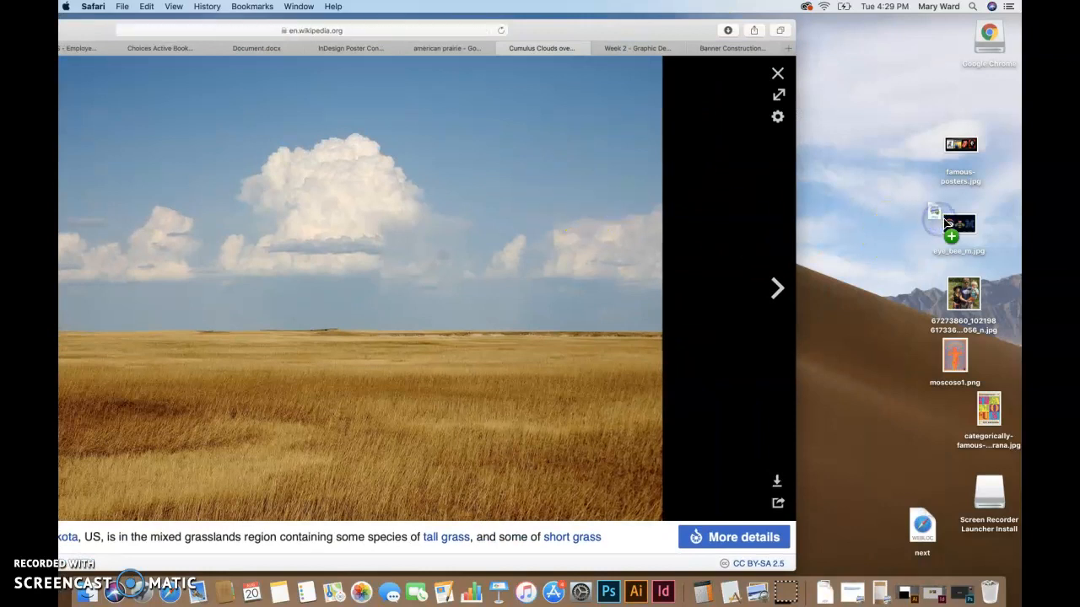
{"action": "left_click_drag", "start_coordinate": [887, 277], "coordinate": [880, 304]}
{"action": "double_click", "coordinate": [576, 29]}
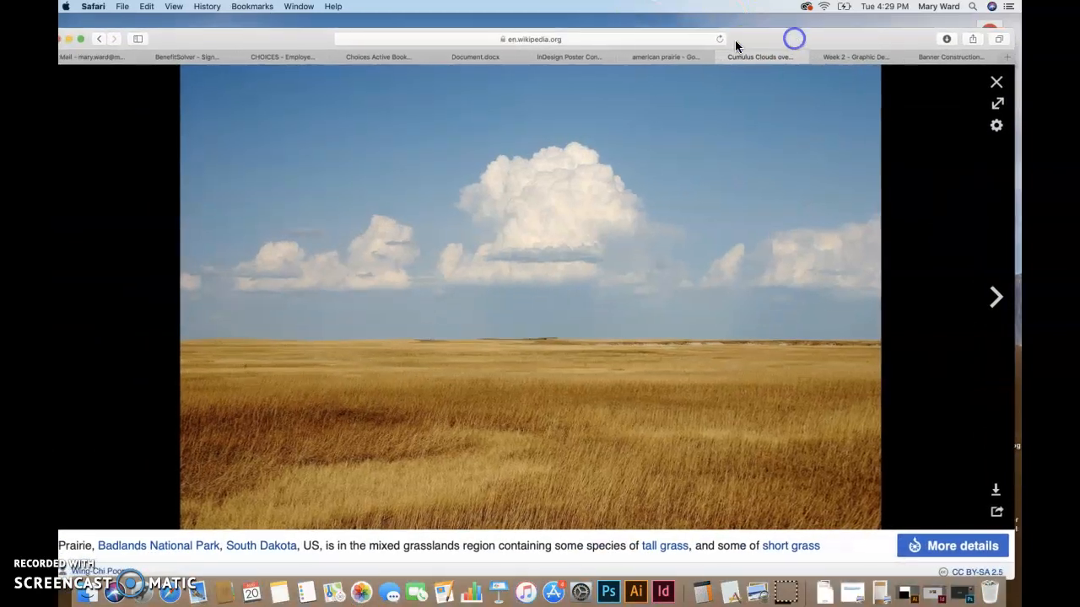
{"action": "left_click", "coordinate": [71, 38]}
{"action": "left_click", "coordinate": [663, 592]}
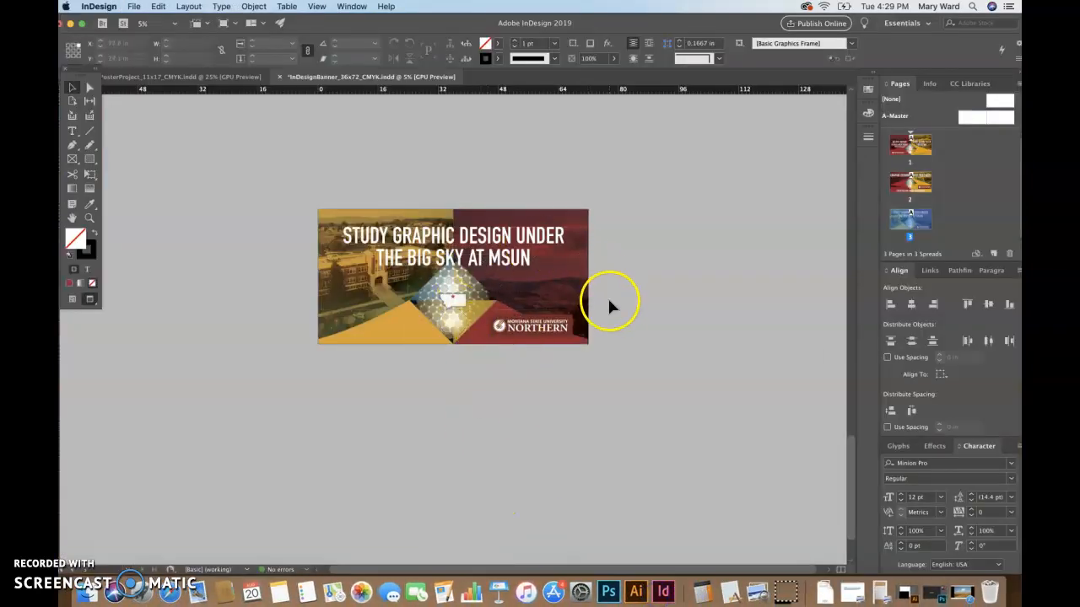
Copy all banner objects onto a new page 4 with Paste in Place
{"action": "key", "text": "super+a"}
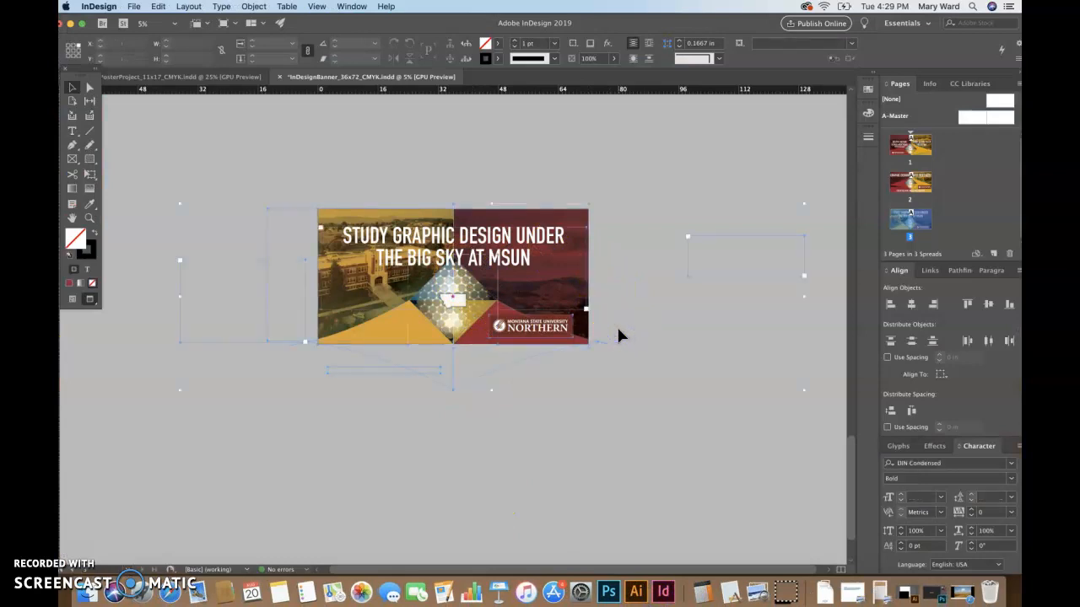
{"action": "left_click", "coordinate": [992, 253]}
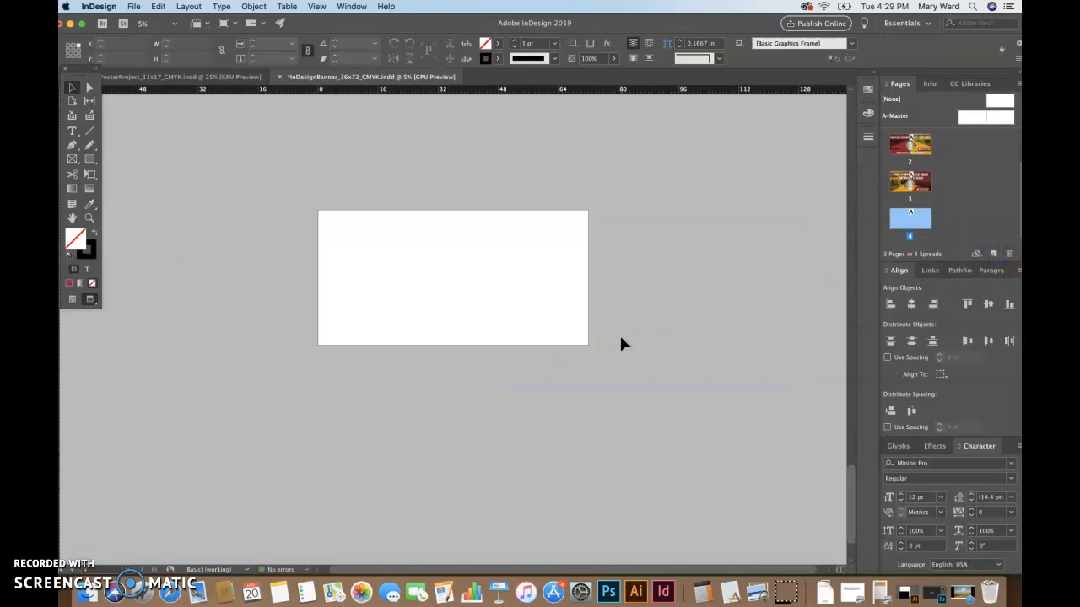
{"action": "key", "text": "alt+shift+super+v"}
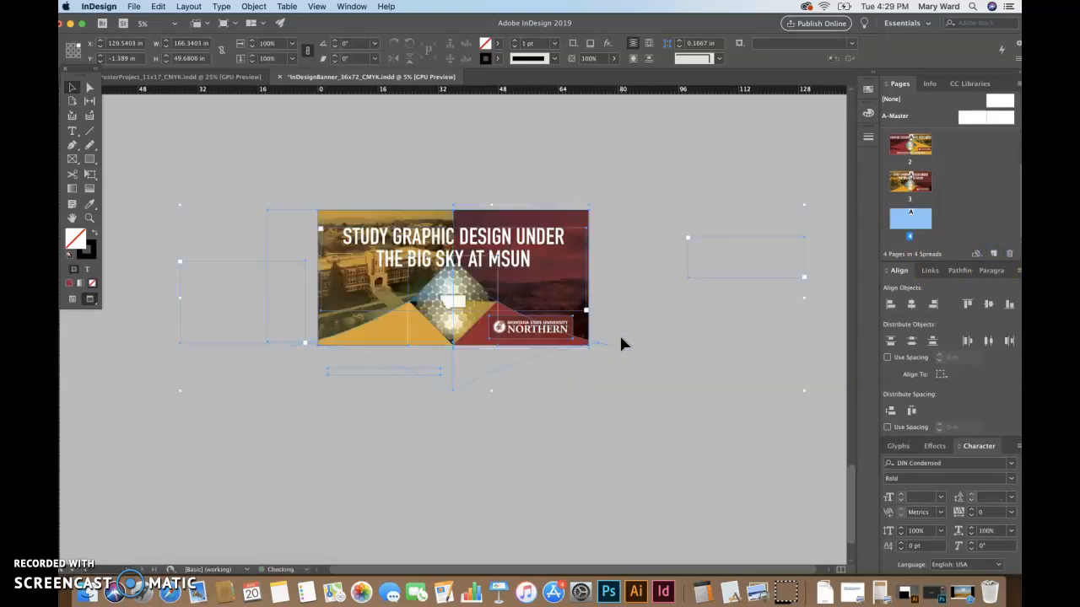
{"action": "left_click", "coordinate": [680, 445]}
{"action": "left_click", "coordinate": [588, 232]}
{"action": "left_click", "coordinate": [642, 277]}
Delete the mountain and campus photo frames from page 4, then begin placing an image
{"action": "key", "text": "w"}
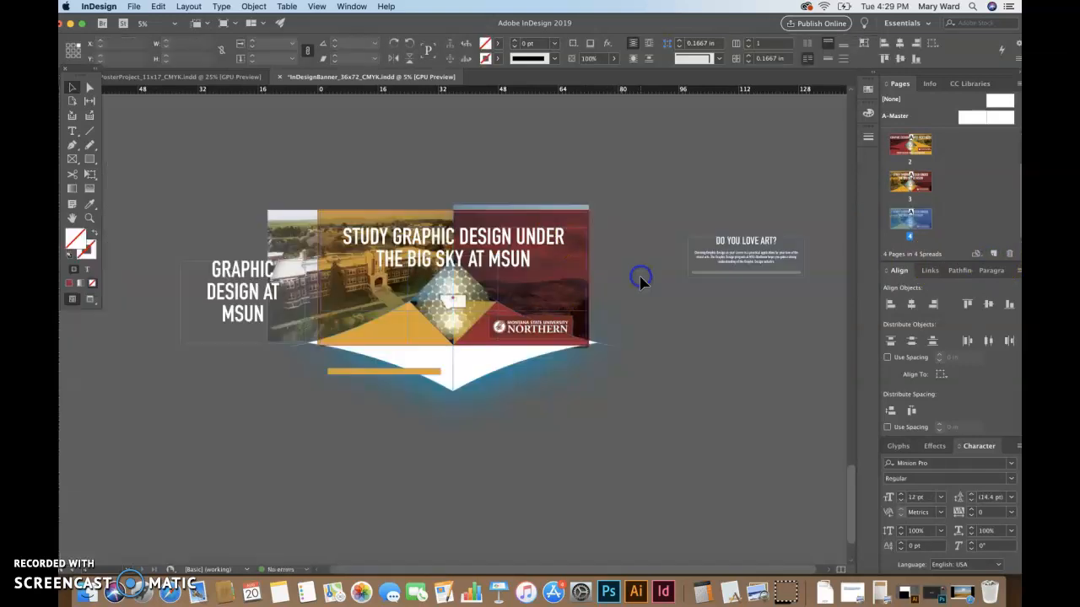
{"action": "left_click", "coordinate": [568, 204]}
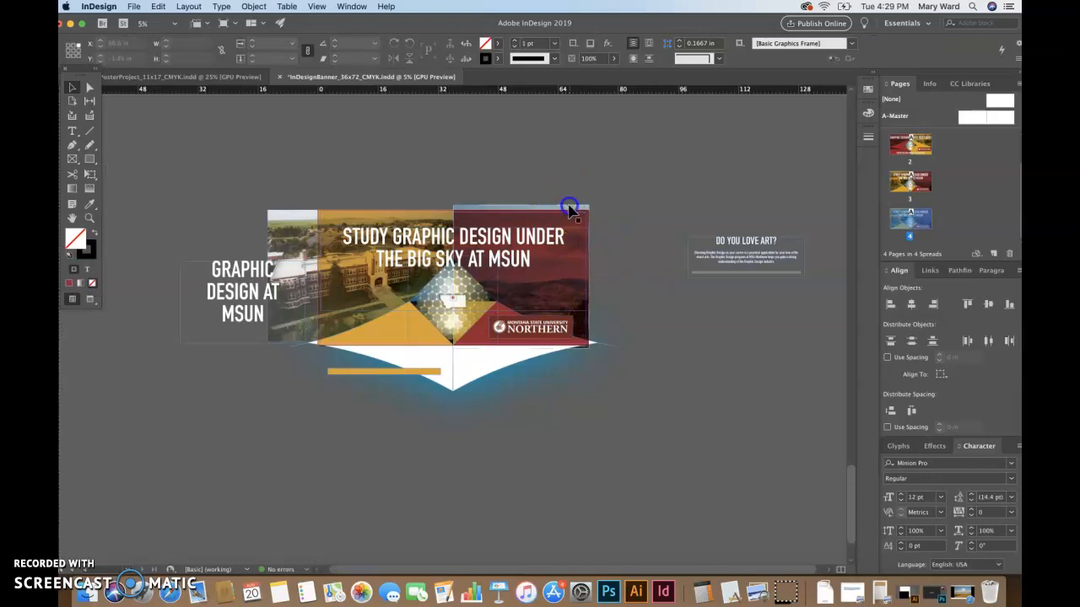
{"action": "key", "text": "Delete"}
{"action": "left_click", "coordinate": [278, 224]}
{"action": "key", "text": "Delete"}
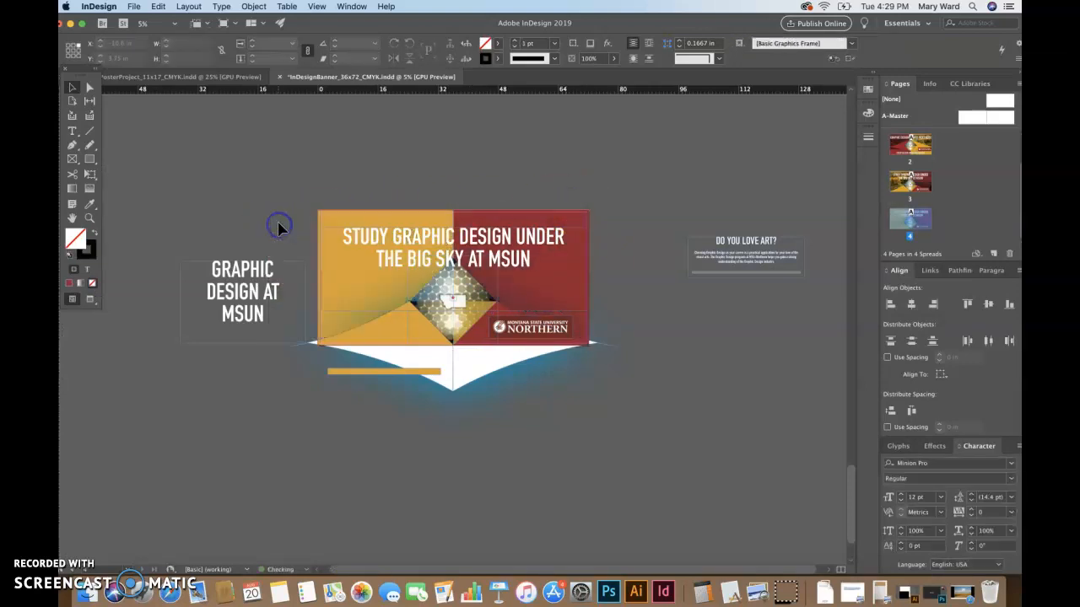
{"action": "key", "text": "w"}
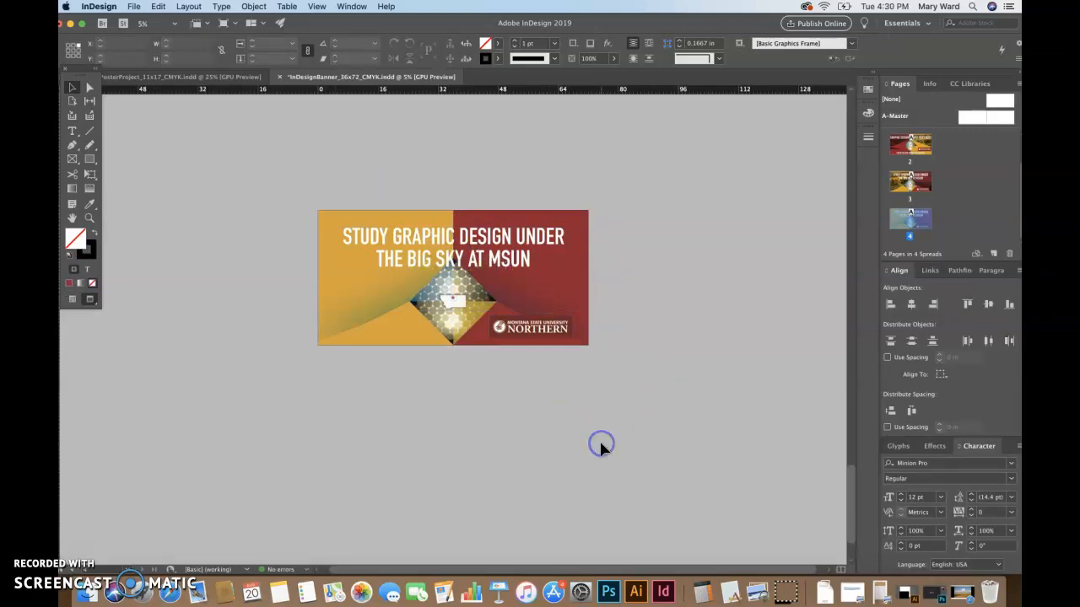
{"action": "key", "text": "super+d"}
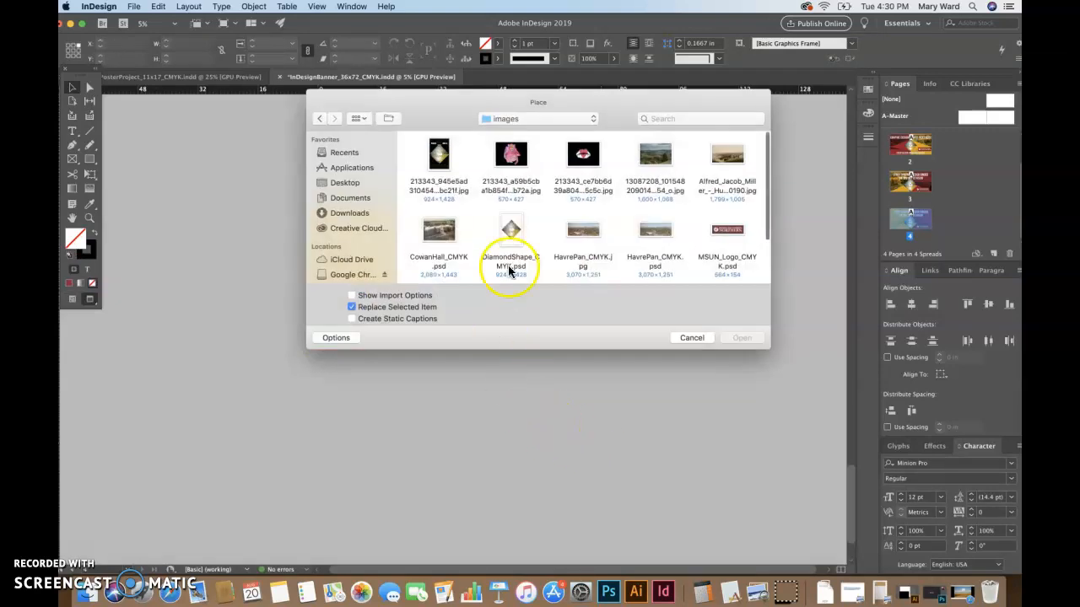
Place Cumulus_Clouds_over_Yellow_Prairie2.jpg and free-transform it to cover the whole banner, nudged slightly right
{"action": "left_click", "coordinate": [350, 186]}
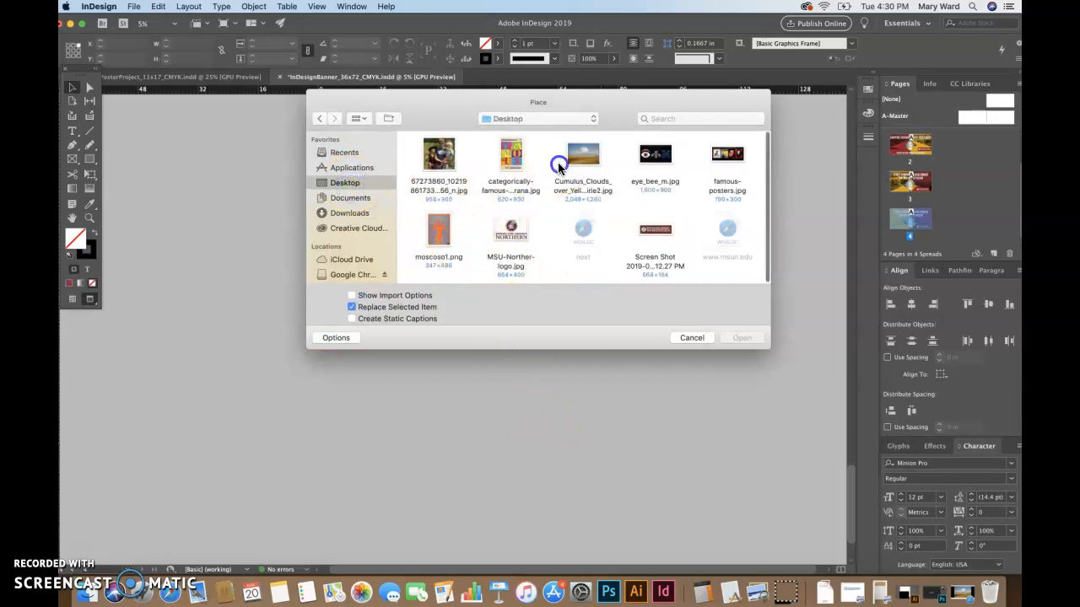
{"action": "left_click", "coordinate": [583, 159]}
{"action": "left_click", "coordinate": [742, 337]}
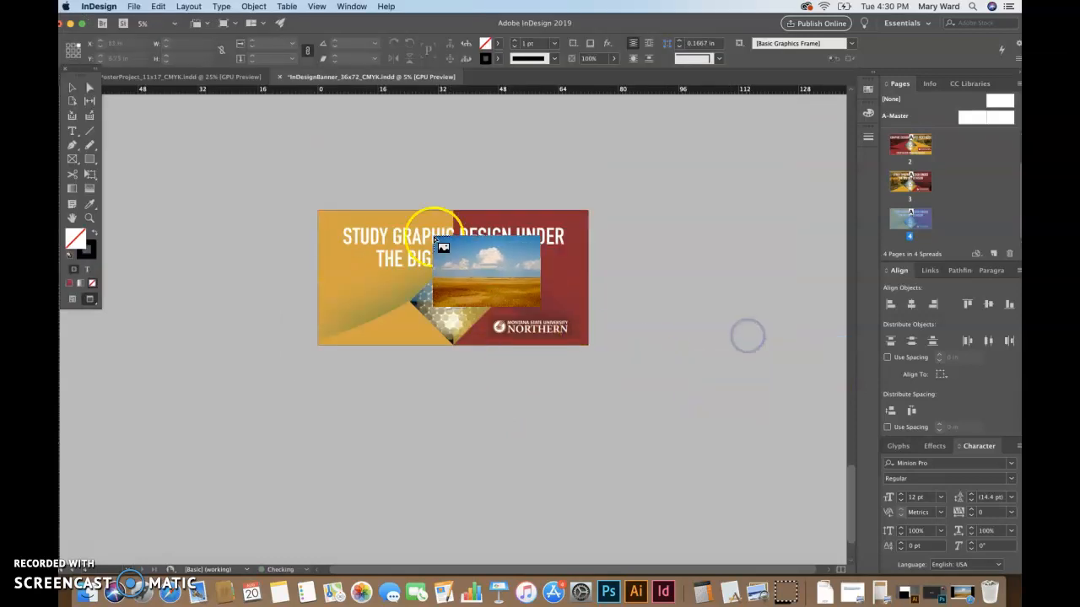
{"action": "left_click", "coordinate": [281, 180]}
{"action": "key", "text": "e"}
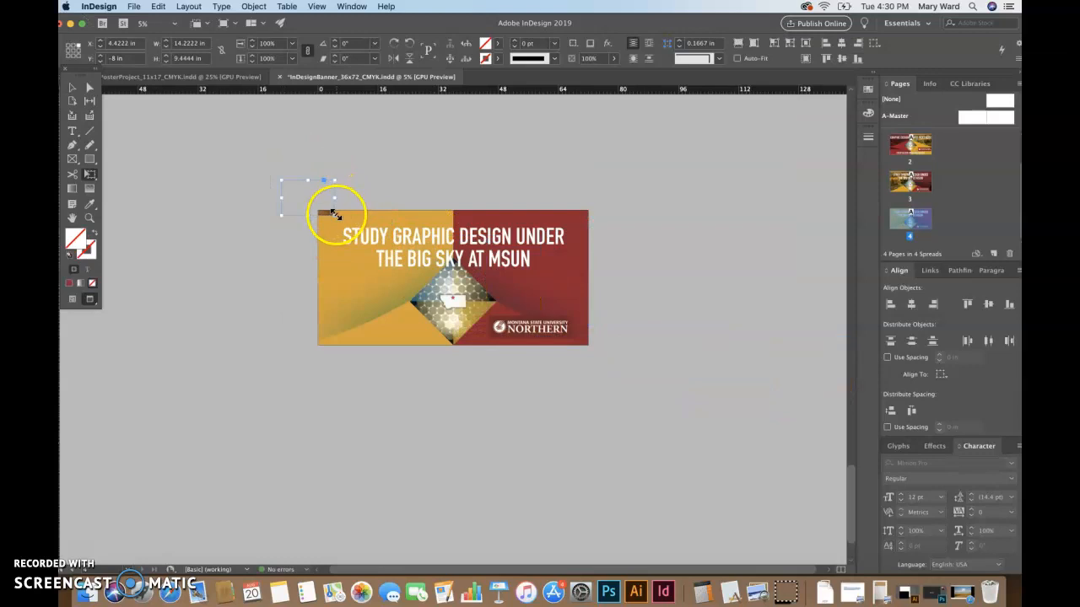
{"action": "left_click_drag", "start_coordinate": [335, 215], "coordinate": [594, 389]}
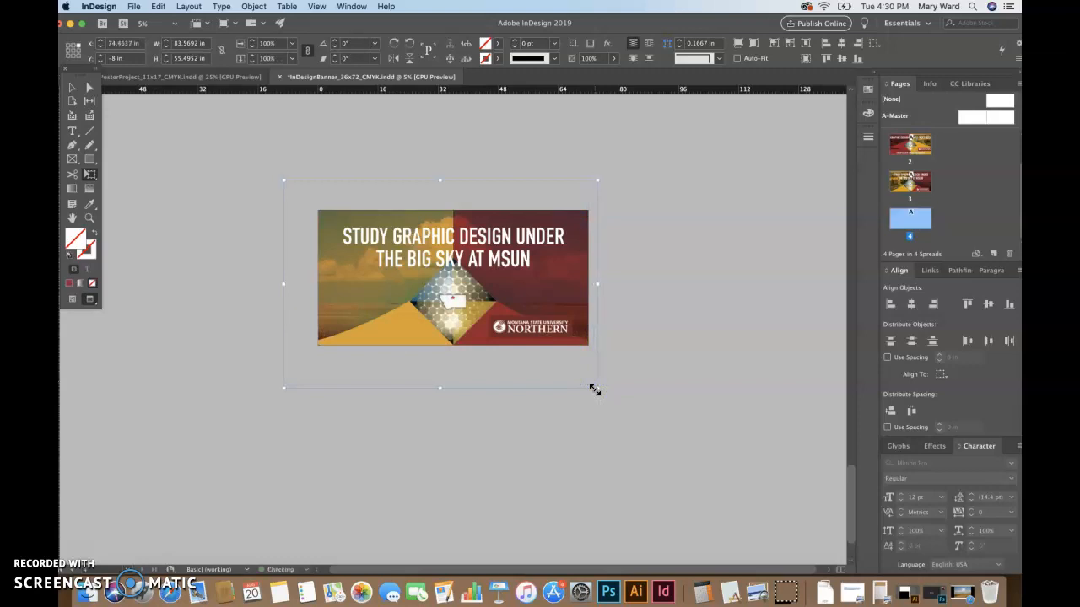
{"action": "key", "text": "shift+Right"}
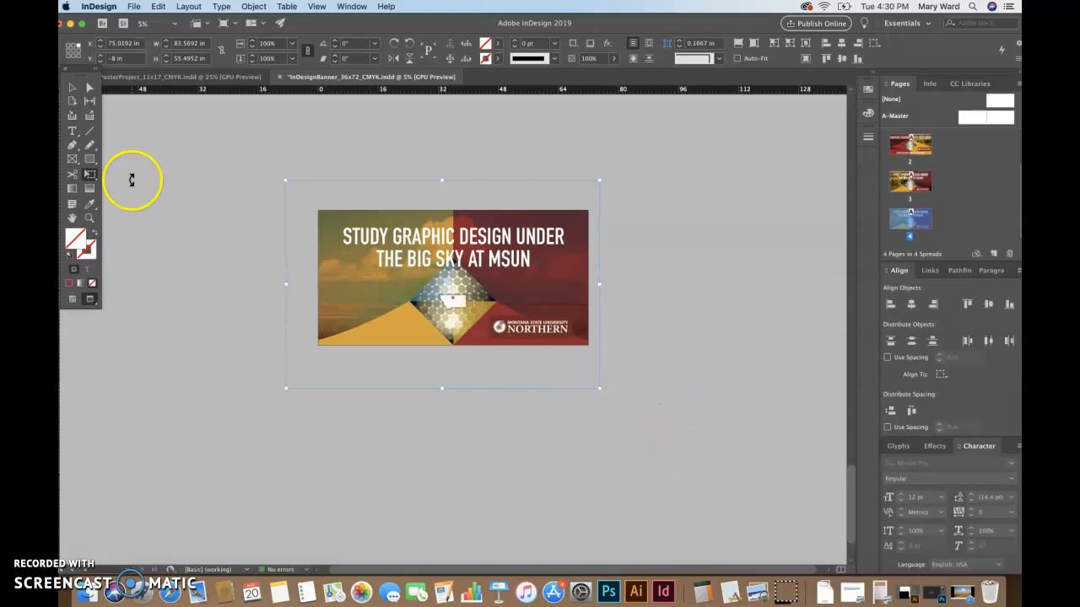
With frame edges shown, check the background photo and the GRAPHIC DESIGN AT MSUN text frame
{"action": "left_click", "coordinate": [67, 89]}
{"action": "key", "text": "w"}
{"action": "left_click", "coordinate": [304, 211]}
{"action": "left_click", "coordinate": [212, 185]}
{"action": "double_click", "coordinate": [246, 313]}
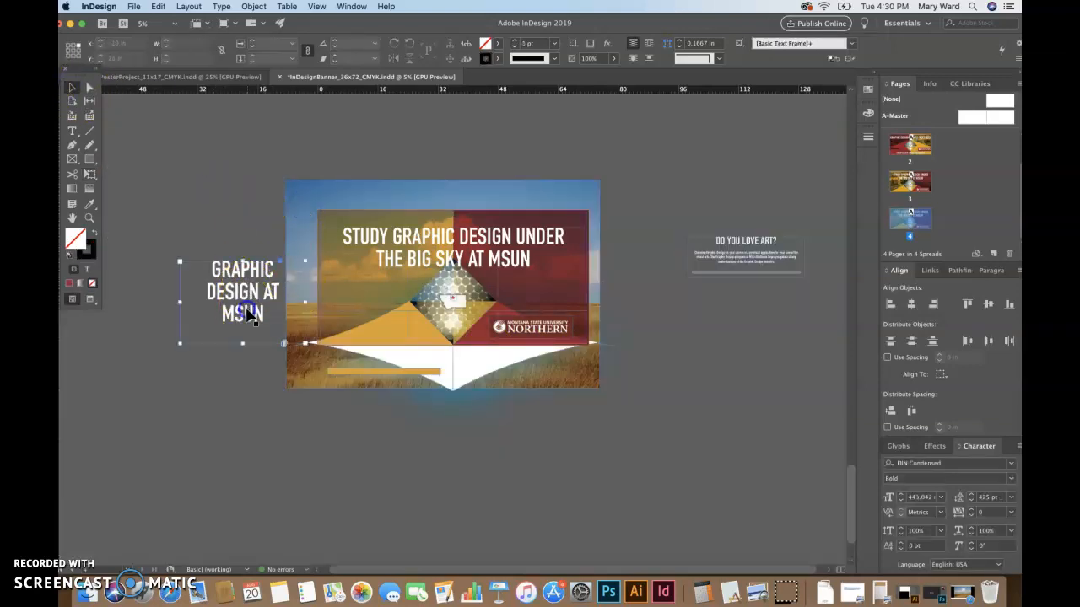
{"action": "left_click", "coordinate": [194, 341]}
{"action": "left_click", "coordinate": [72, 88]}
{"action": "left_click", "coordinate": [174, 166]}
Send the prairie background photo to Adobe Photoshop CC 2019 using Edit With
{"action": "left_click", "coordinate": [306, 203]}
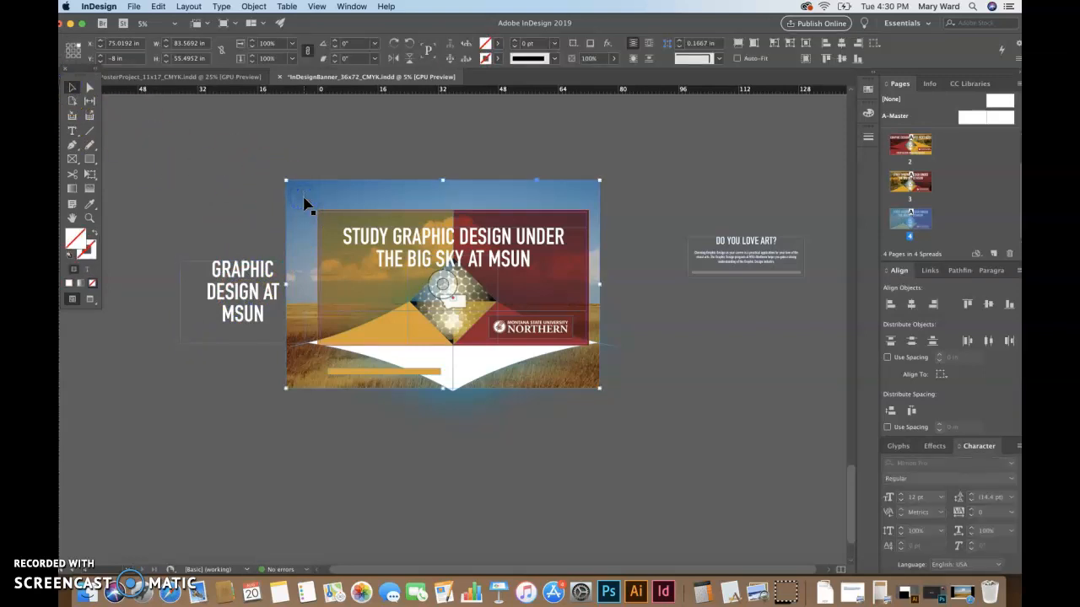
{"action": "right_click", "coordinate": [305, 202]}
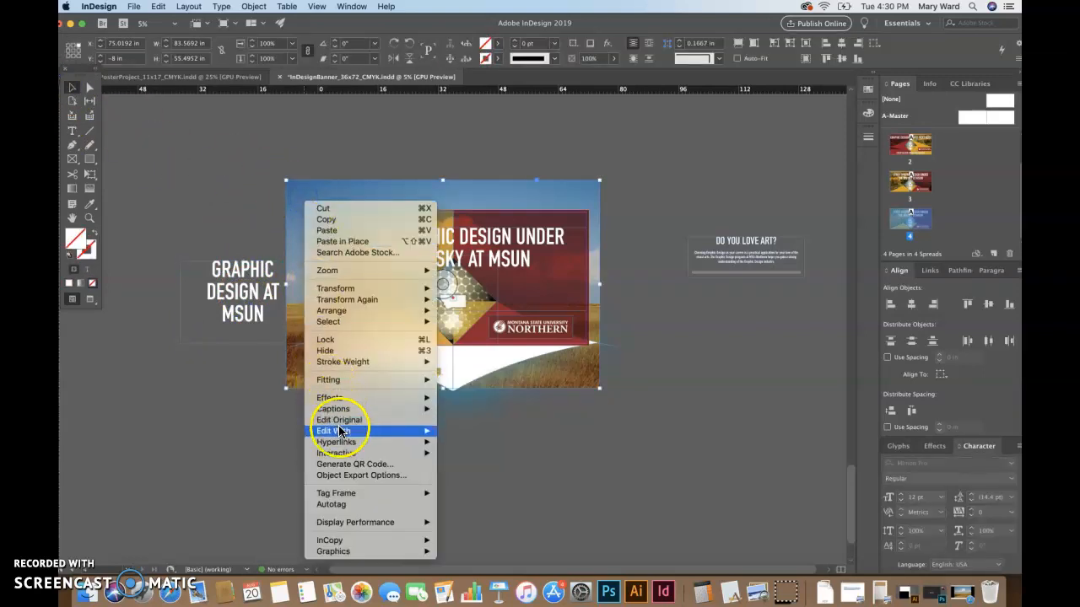
{"action": "mouse_move", "coordinate": [344, 432]}
{"action": "left_click", "coordinate": [464, 447]}
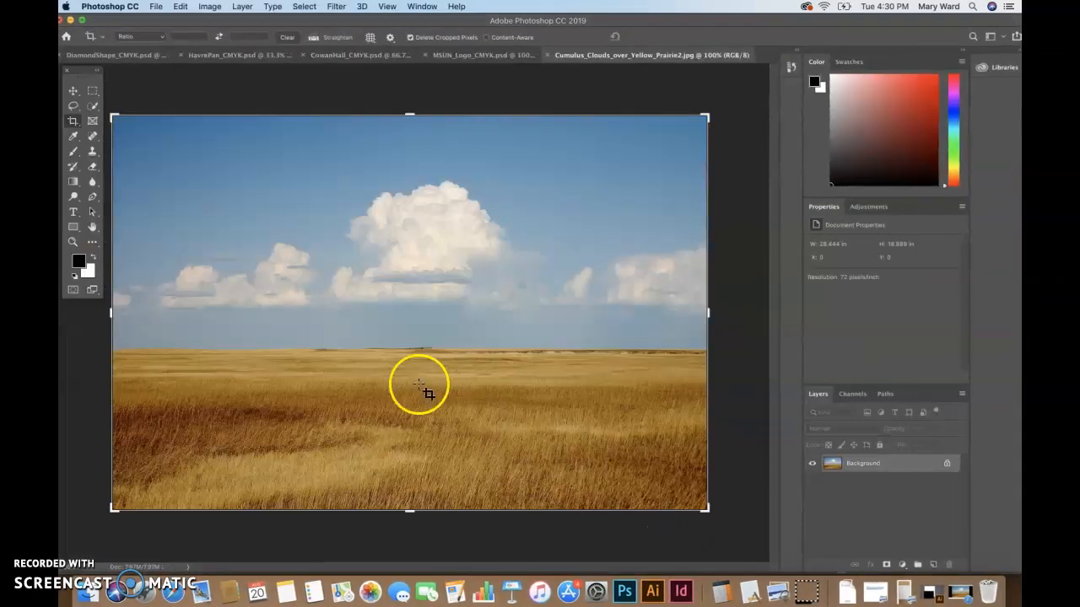
Convert the prairie photo to CMYK colour mode and commit the pending crop
{"action": "left_click", "coordinate": [209, 6]}
{"action": "mouse_move", "coordinate": [309, 23]}
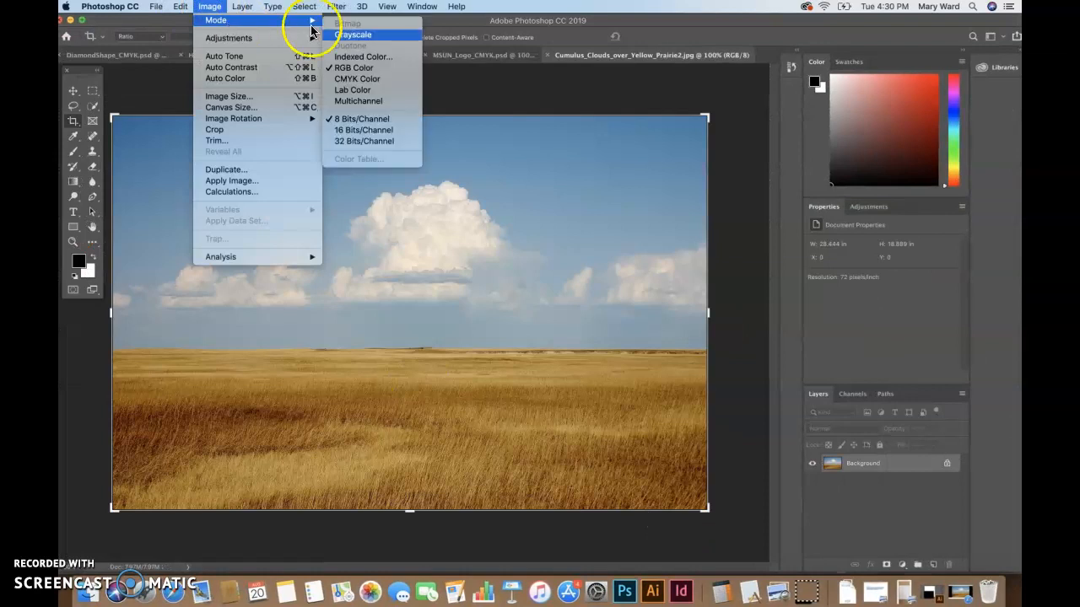
{"action": "left_click", "coordinate": [356, 79]}
{"action": "left_click", "coordinate": [629, 237]}
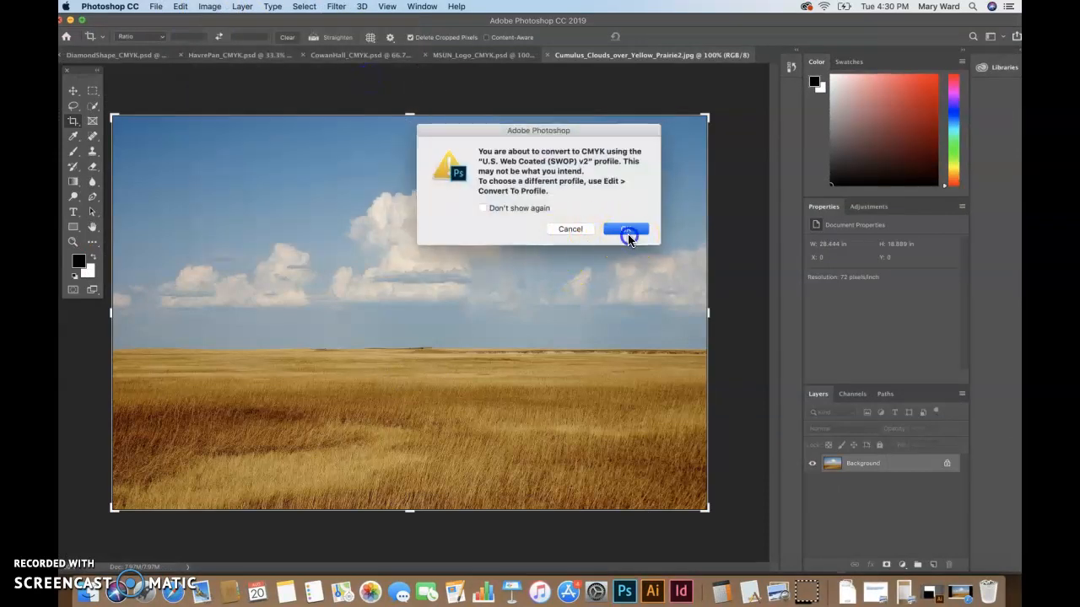
{"action": "left_click", "coordinate": [74, 90]}
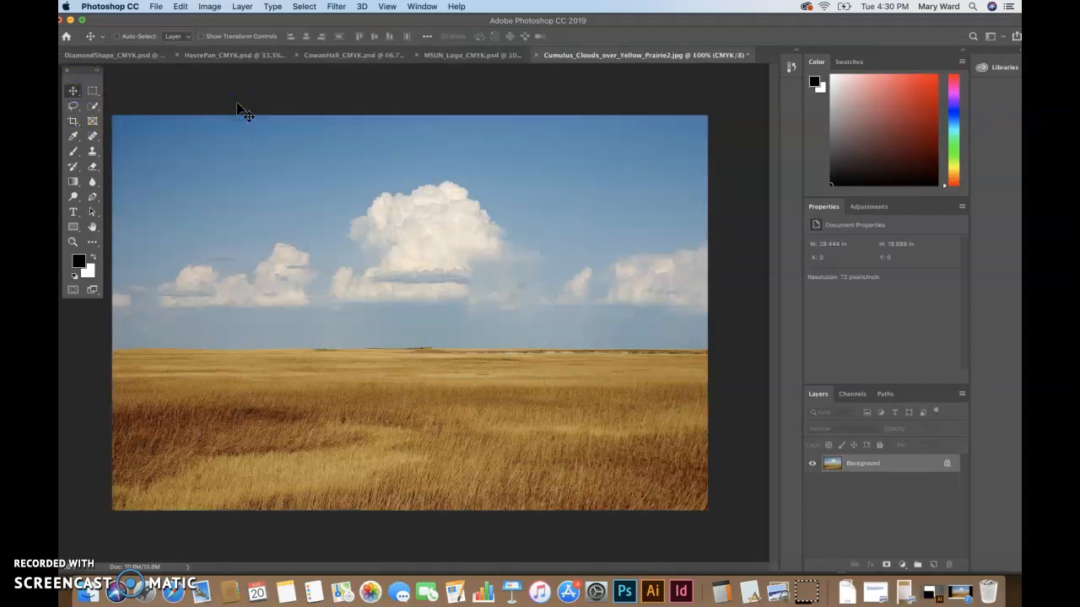
Apply Levels with input values 38/1.19/244, then bring up Save As
{"action": "key", "text": "super+l"}
{"action": "left_click_drag", "start_coordinate": [721, 253], "coordinate": [747, 273]}
{"action": "left_click_drag", "start_coordinate": [680, 271], "coordinate": [704, 271]}
{"action": "left_click_drag", "start_coordinate": [826, 270], "coordinate": [819, 273]}
{"action": "left_click", "coordinate": [872, 159]}
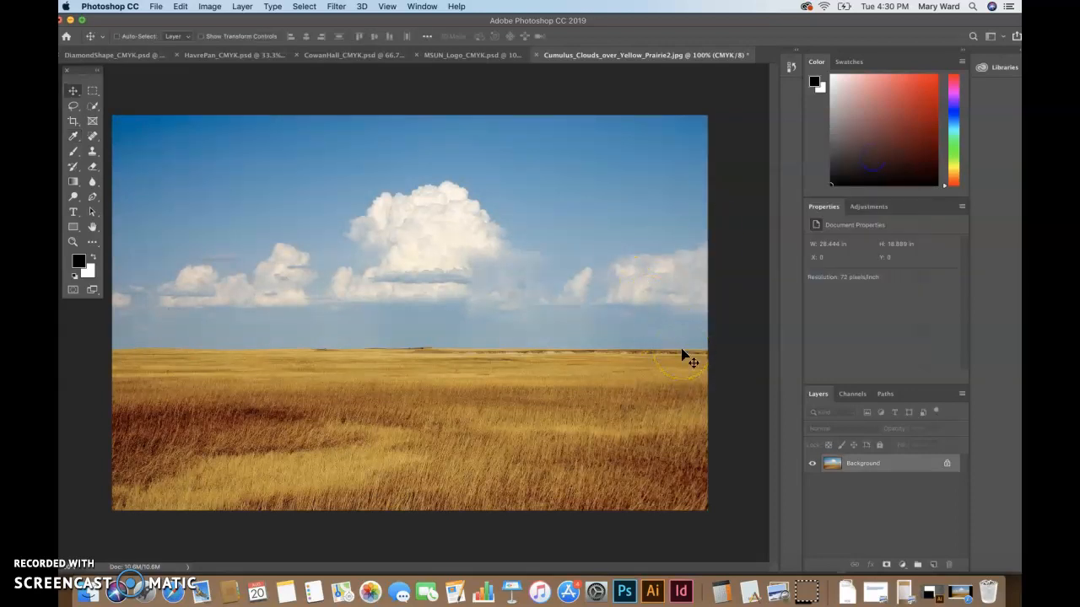
{"action": "key", "text": "super+shift+s"}
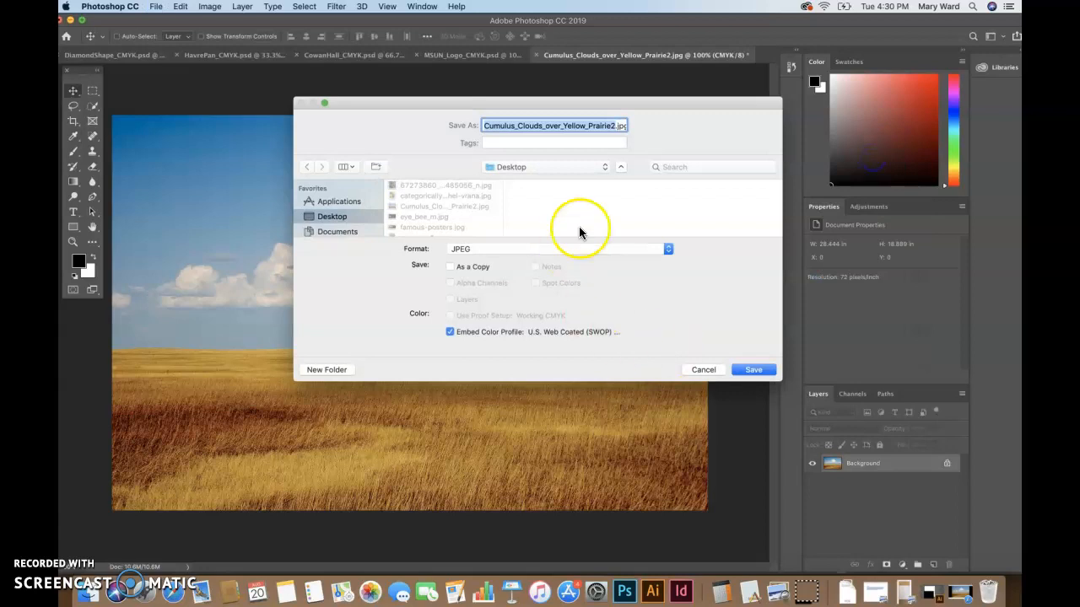
Save the prairie photo as a native Photoshop file in the images folder
{"action": "left_click", "coordinate": [552, 246]}
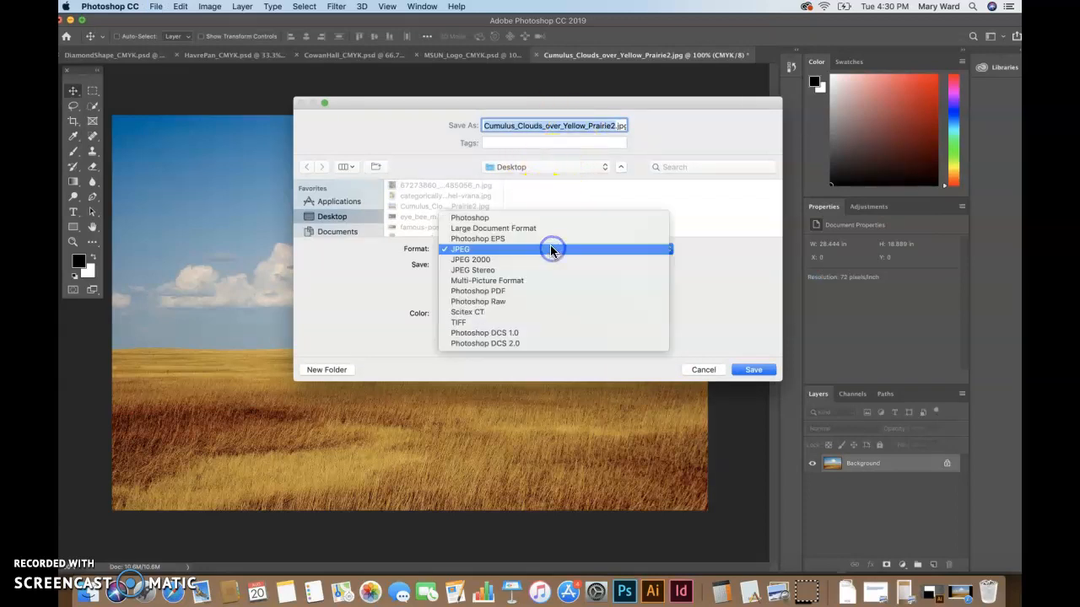
{"action": "left_click", "coordinate": [551, 218]}
{"action": "left_click", "coordinate": [551, 167]}
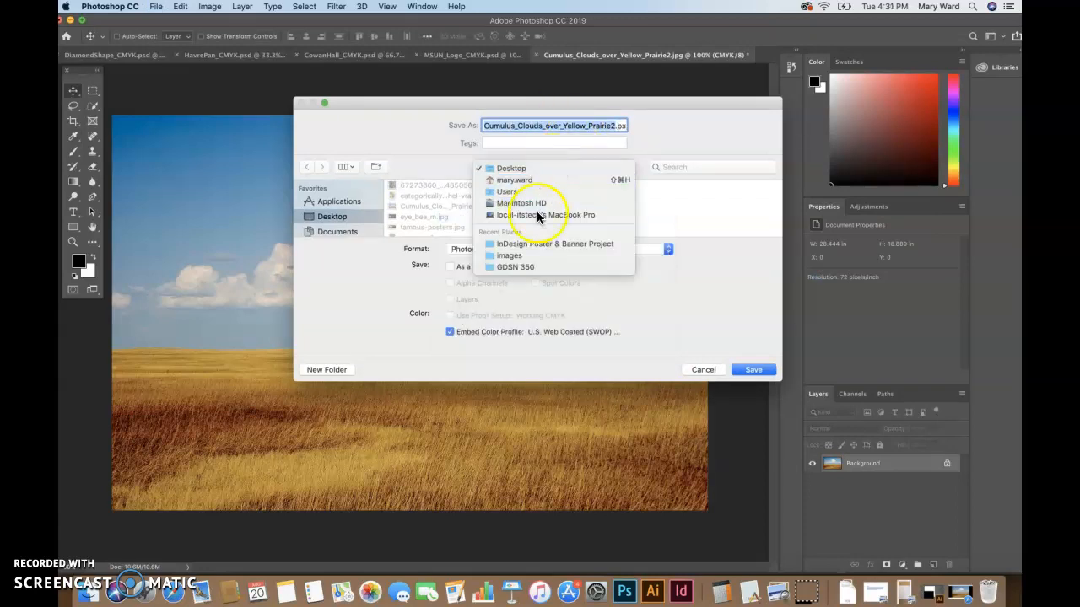
{"action": "left_click", "coordinate": [509, 255]}
{"action": "left_click", "coordinate": [745, 371]}
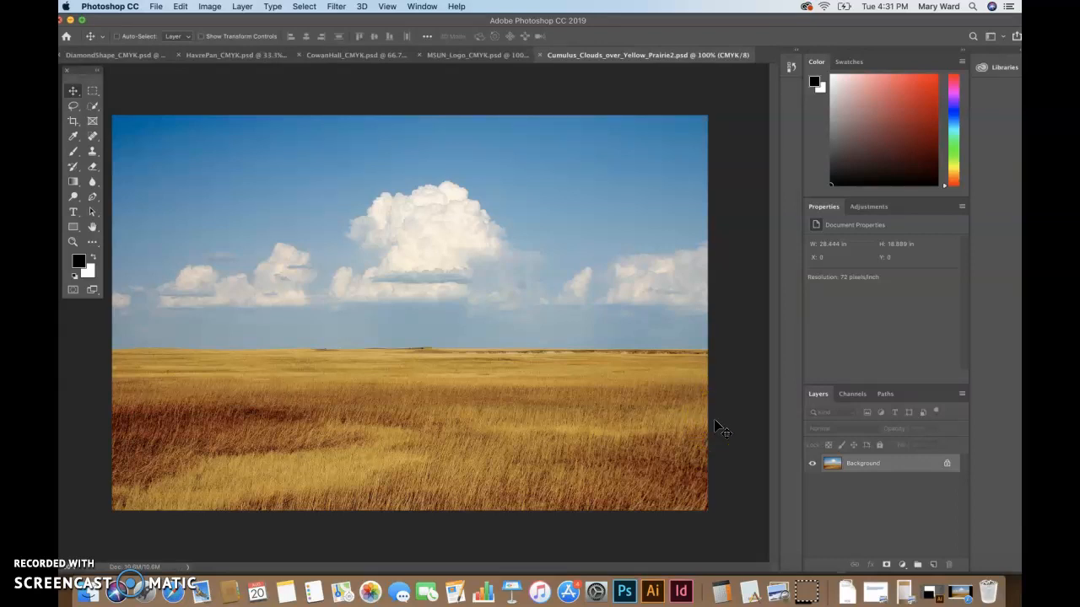
Set the image resolution to 300 pixels/inch and switch back to InDesign
{"action": "key", "text": "super+alt+i"}
{"action": "left_click", "coordinate": [590, 287]}
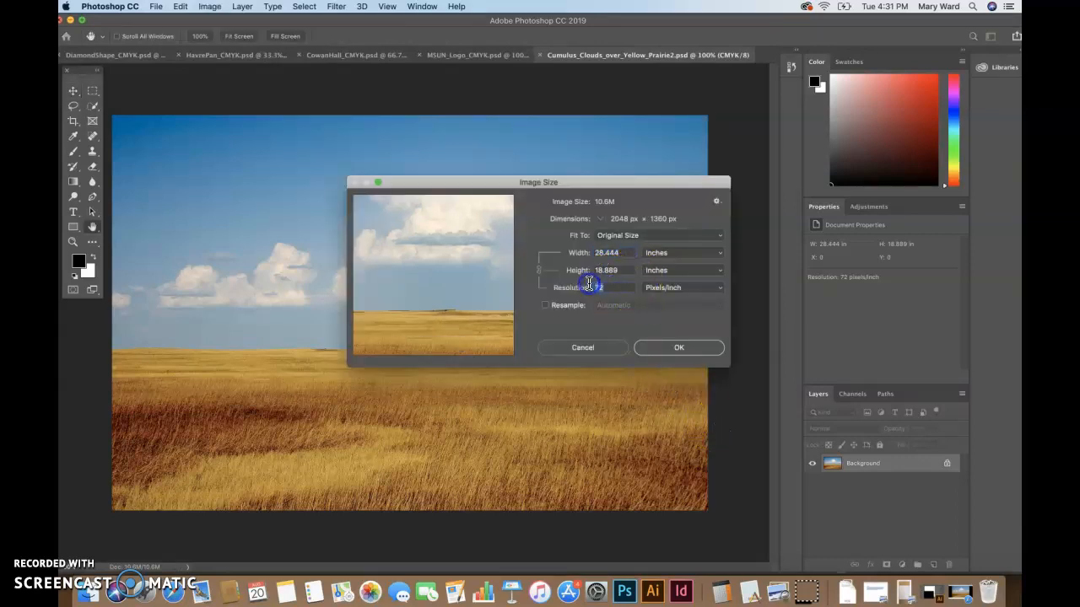
{"action": "type", "text": "300"}
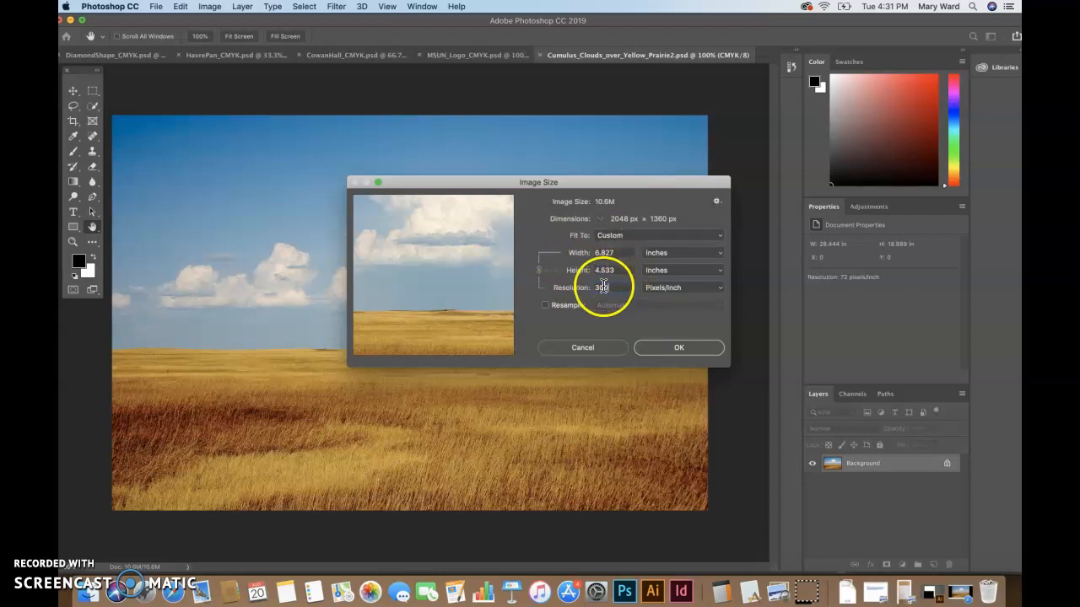
{"action": "left_click", "coordinate": [679, 349]}
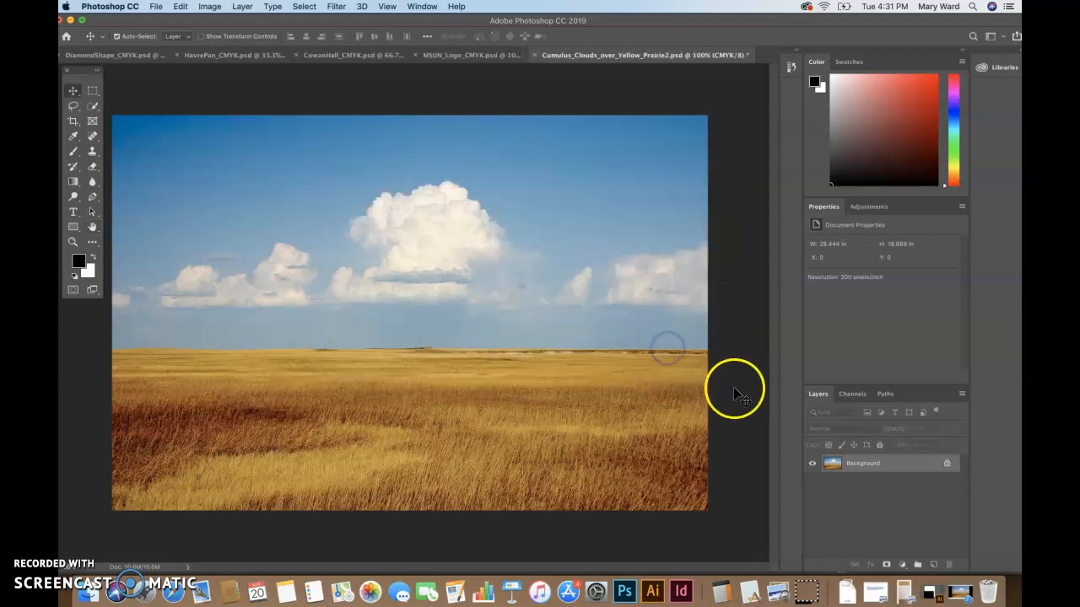
{"action": "left_click", "coordinate": [681, 588]}
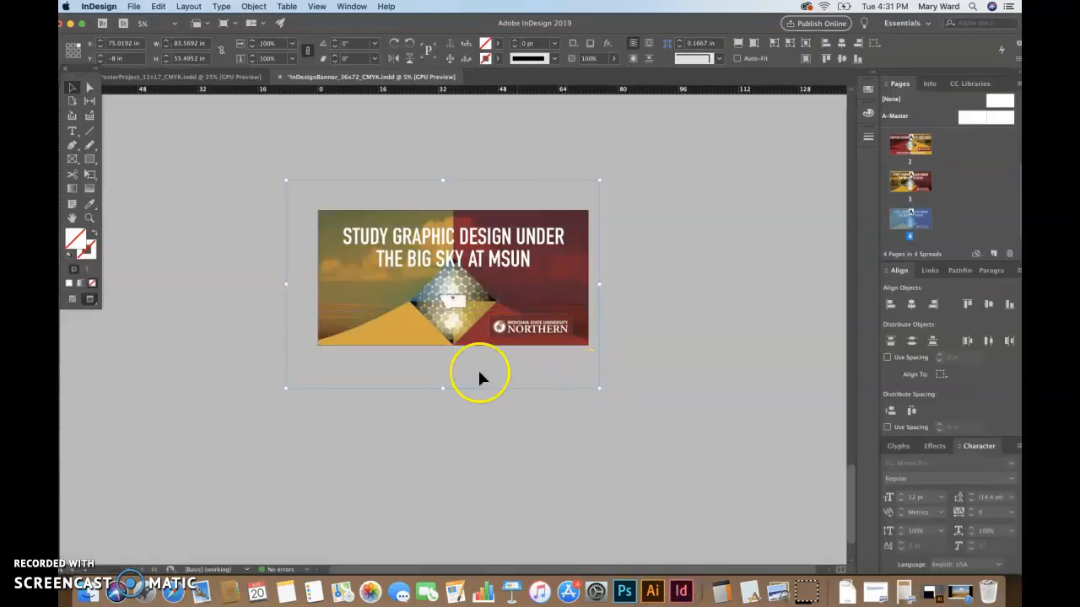
Shrink the prairie background frame to fit the banner and nudge it down two steps
{"action": "left_click_drag", "start_coordinate": [285, 388], "coordinate": [309, 365]}
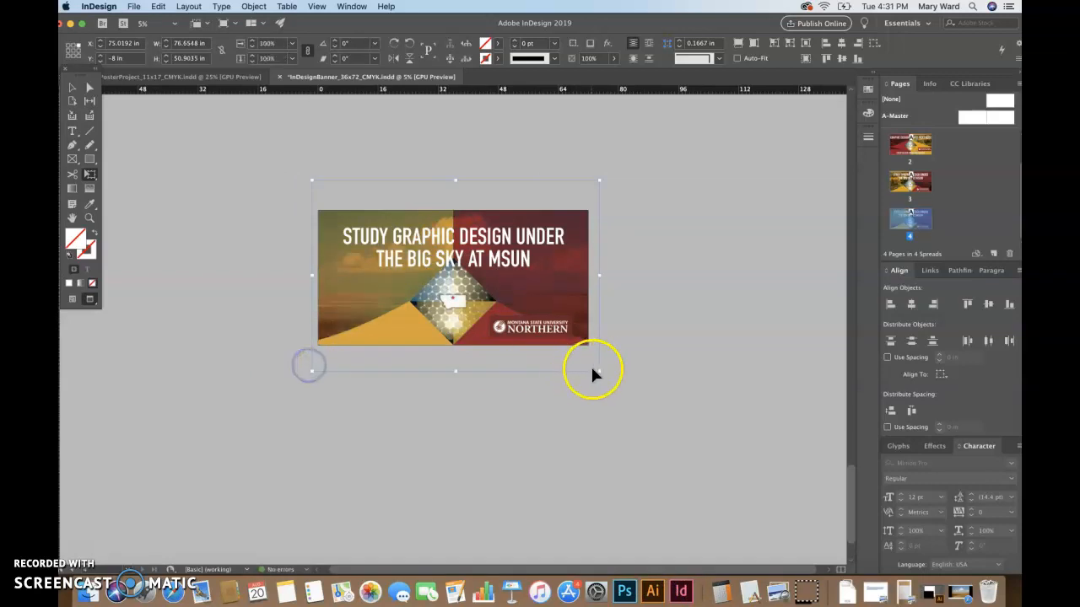
{"action": "left_click_drag", "start_coordinate": [599, 369], "coordinate": [593, 364]}
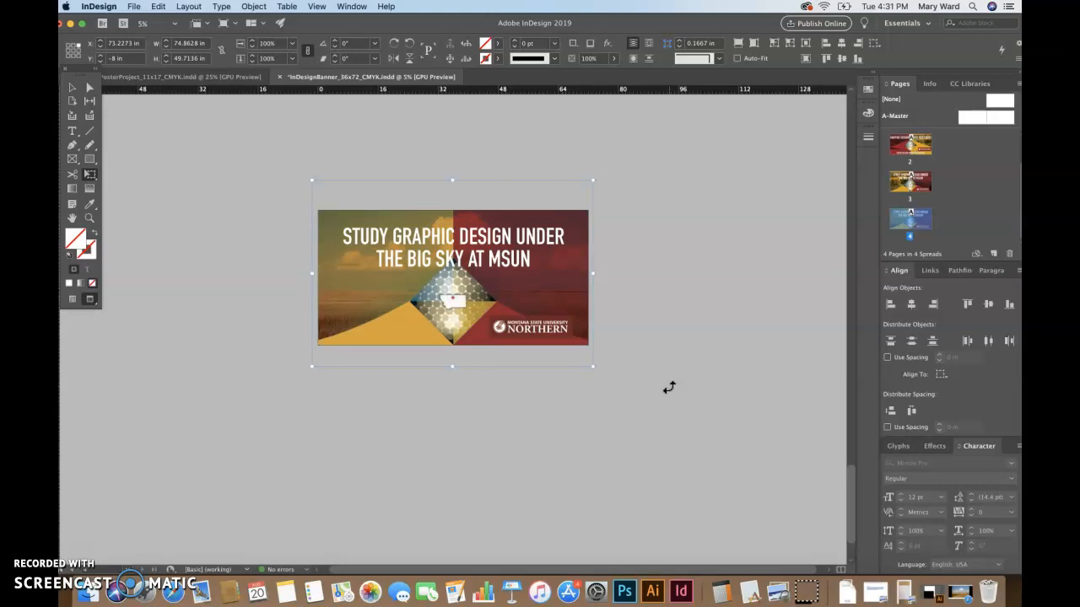
{"action": "key", "text": "Down"}
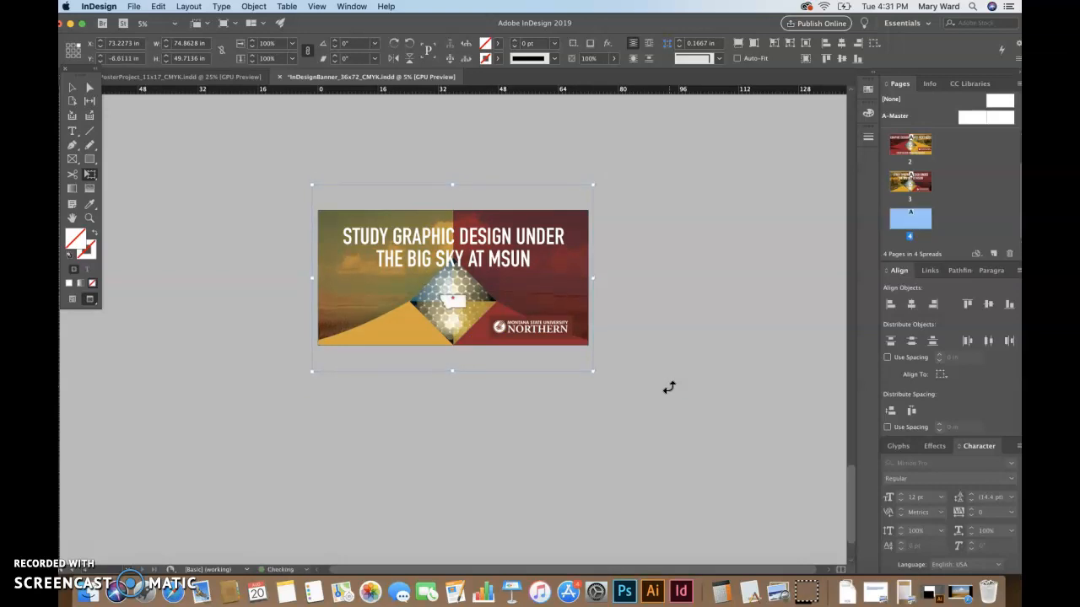
{"action": "key", "text": "Down"}
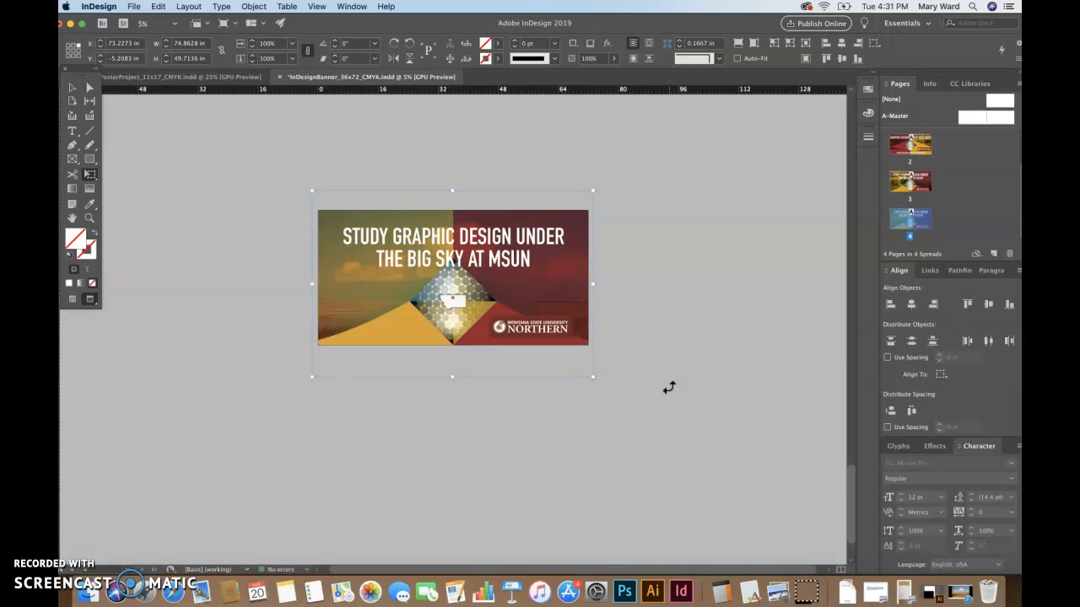
Review the banner in preview and bleed screen modes, then switch to the PosterProject_11x17 document
{"action": "left_click", "coordinate": [72, 88]}
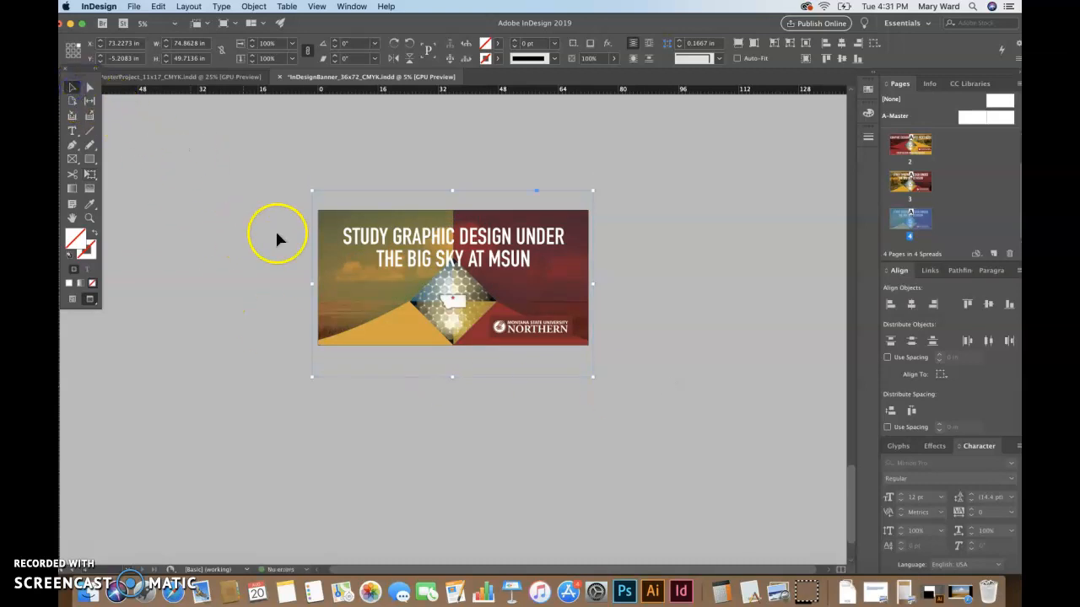
{"action": "left_click", "coordinate": [710, 359]}
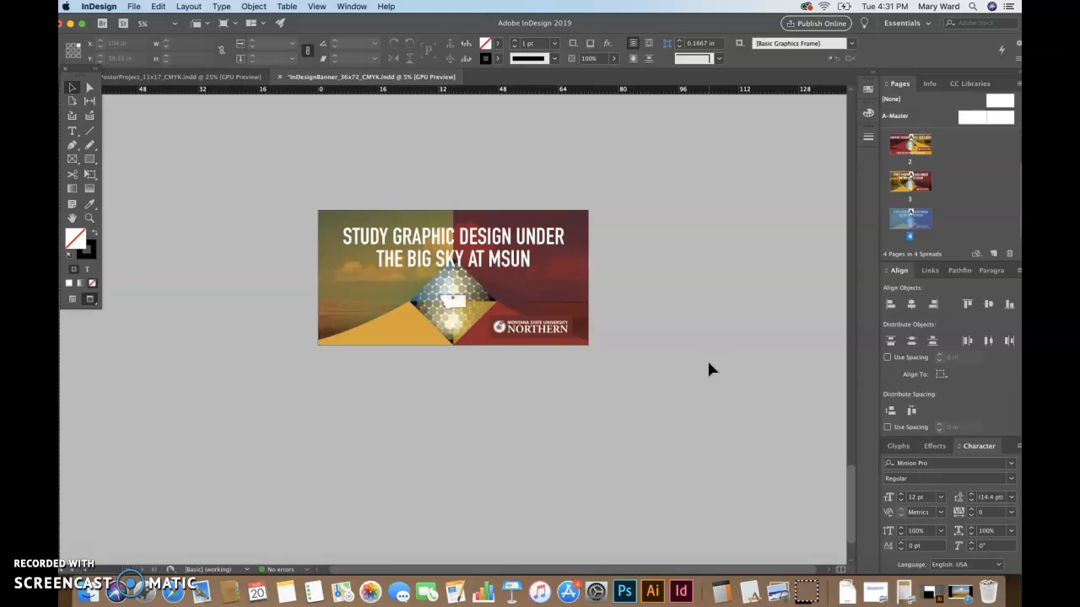
{"action": "left_click", "coordinate": [411, 331]}
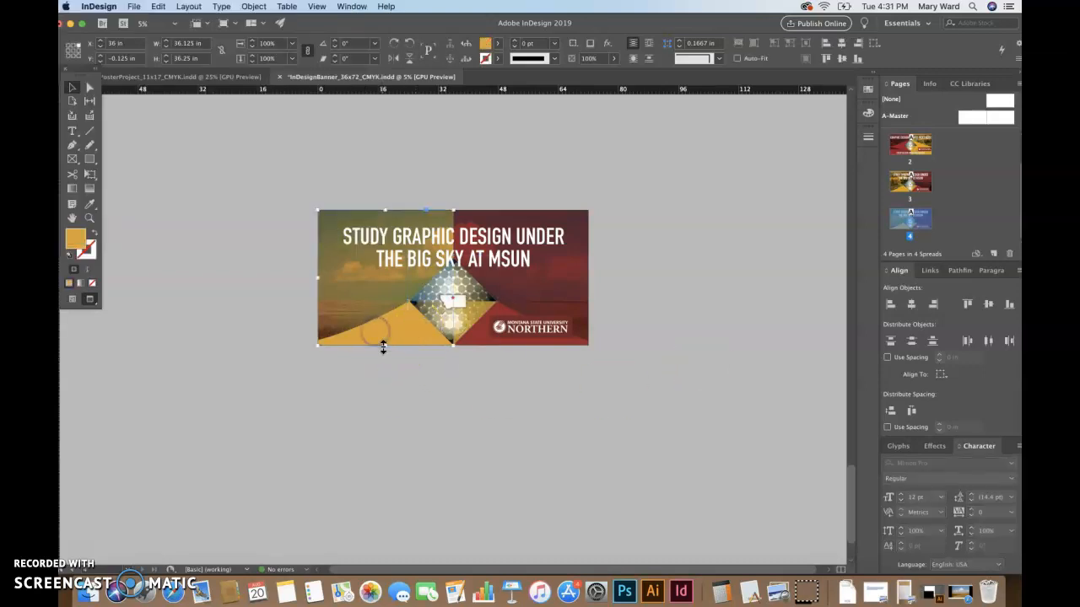
{"action": "left_click", "coordinate": [386, 384]}
{"action": "key", "text": "w"}
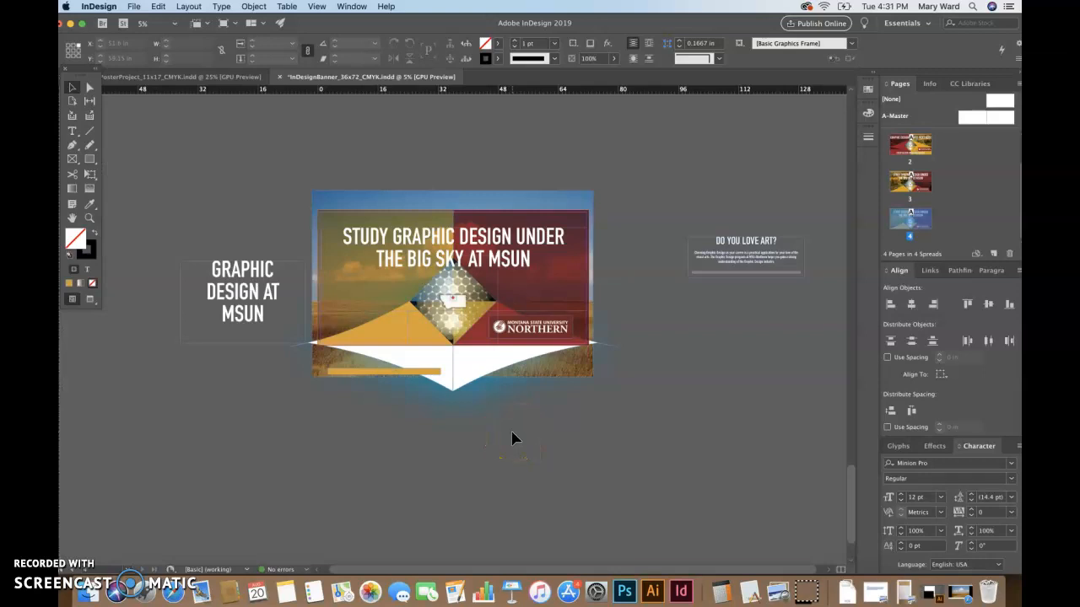
{"action": "key", "text": "w"}
{"action": "left_click", "coordinate": [485, 245]}
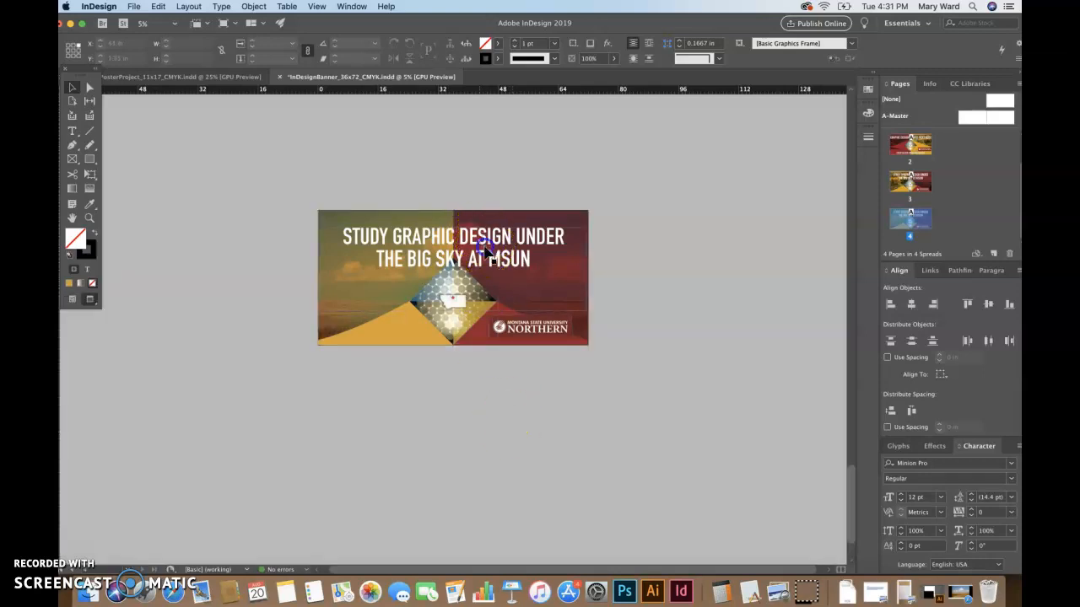
{"action": "left_click", "coordinate": [188, 77]}
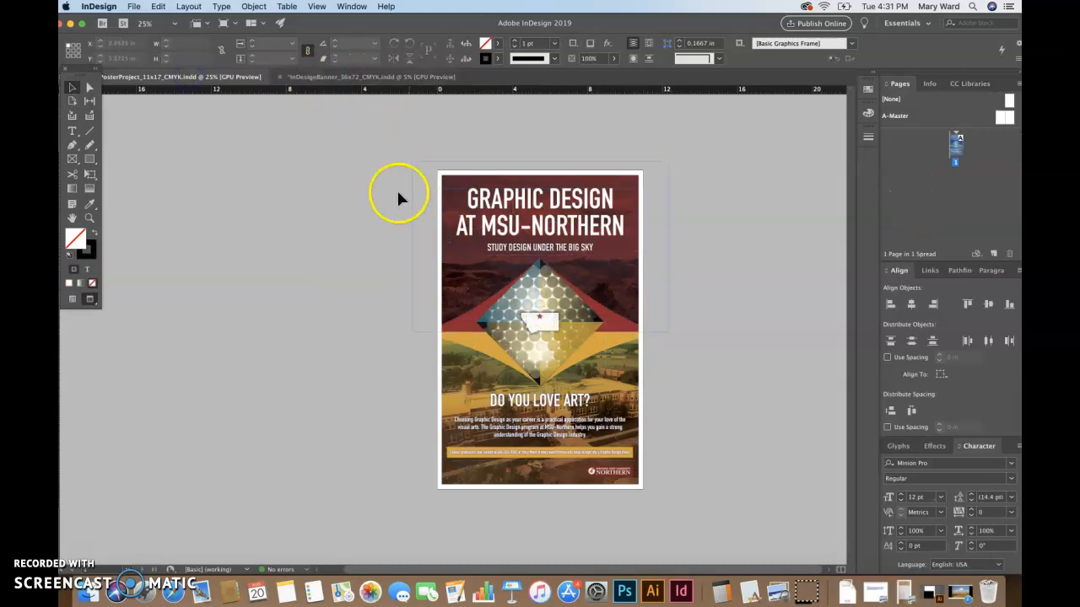
In the InDesignBanner document, drag page 3 above page 2 and delete the unneeded banner page
{"action": "left_click", "coordinate": [372, 80]}
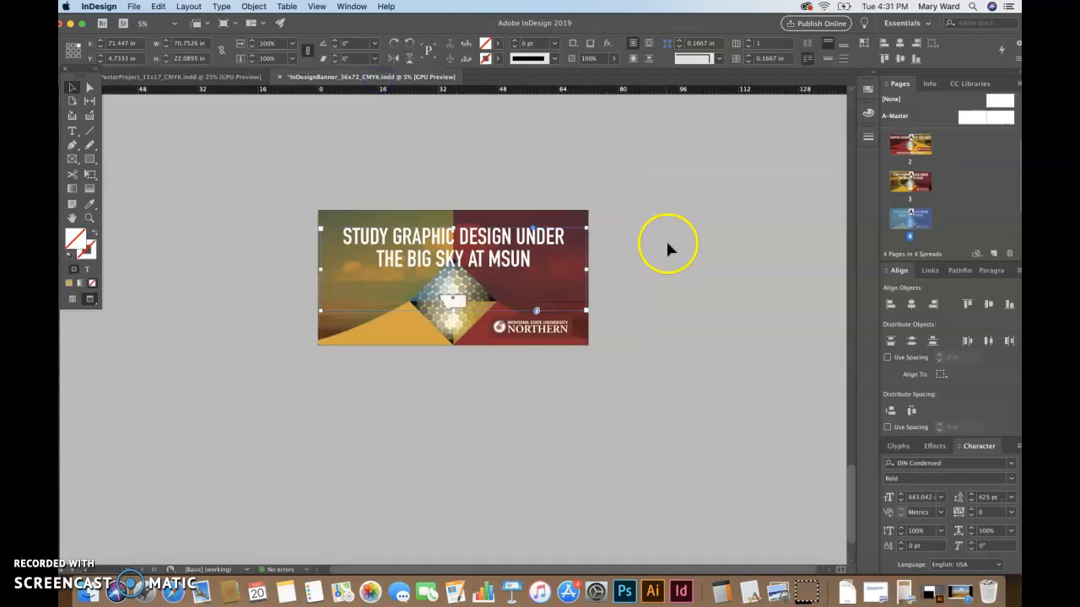
{"action": "left_click", "coordinate": [224, 76]}
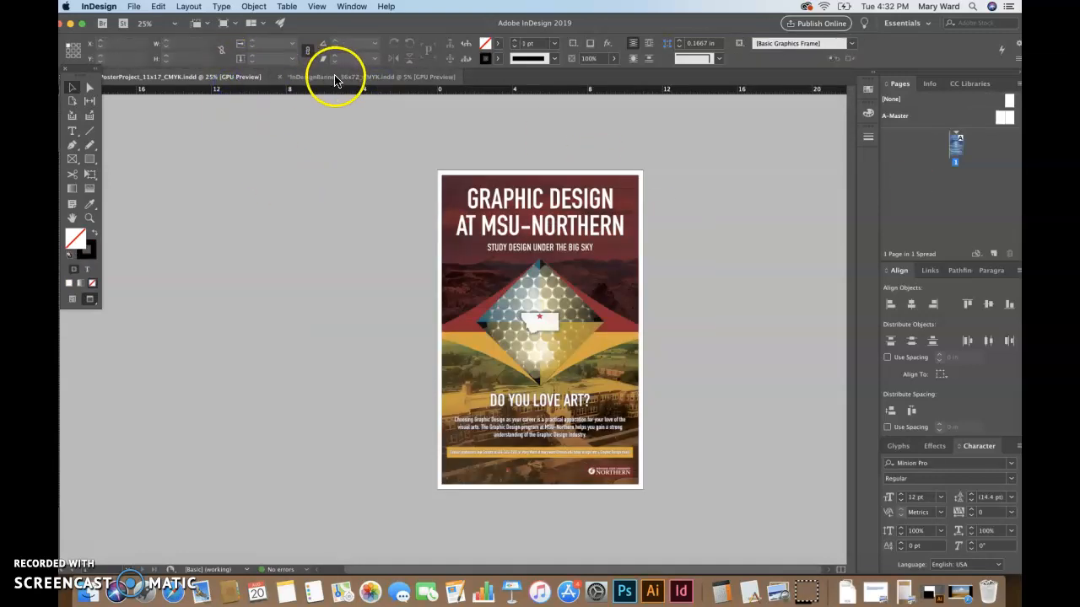
{"action": "left_click", "coordinate": [335, 79]}
{"action": "left_click", "coordinate": [921, 185]}
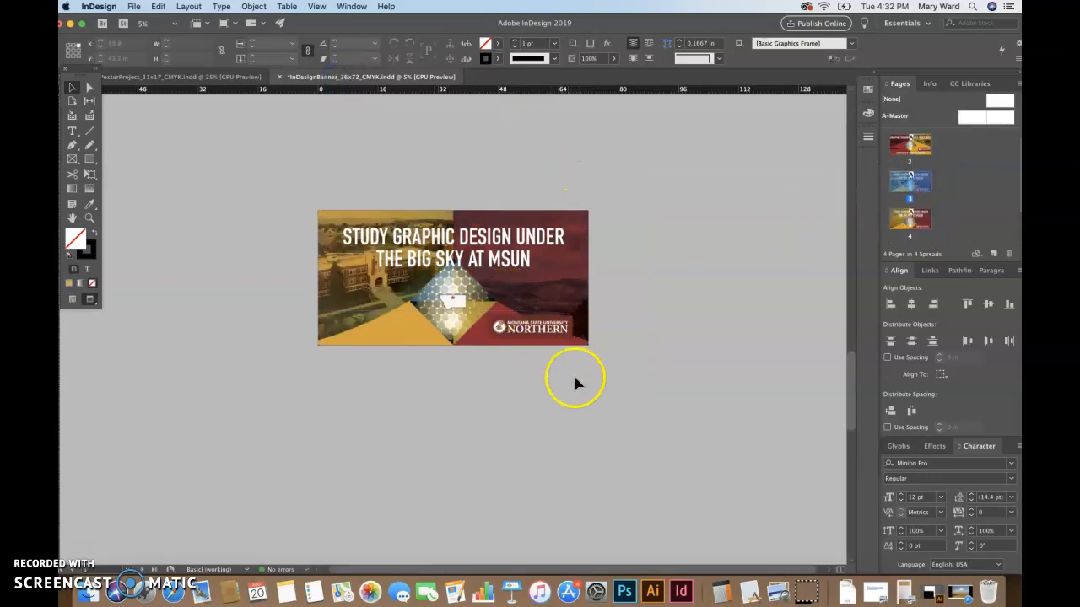
{"action": "left_click_drag", "start_coordinate": [912, 181], "coordinate": [919, 155]}
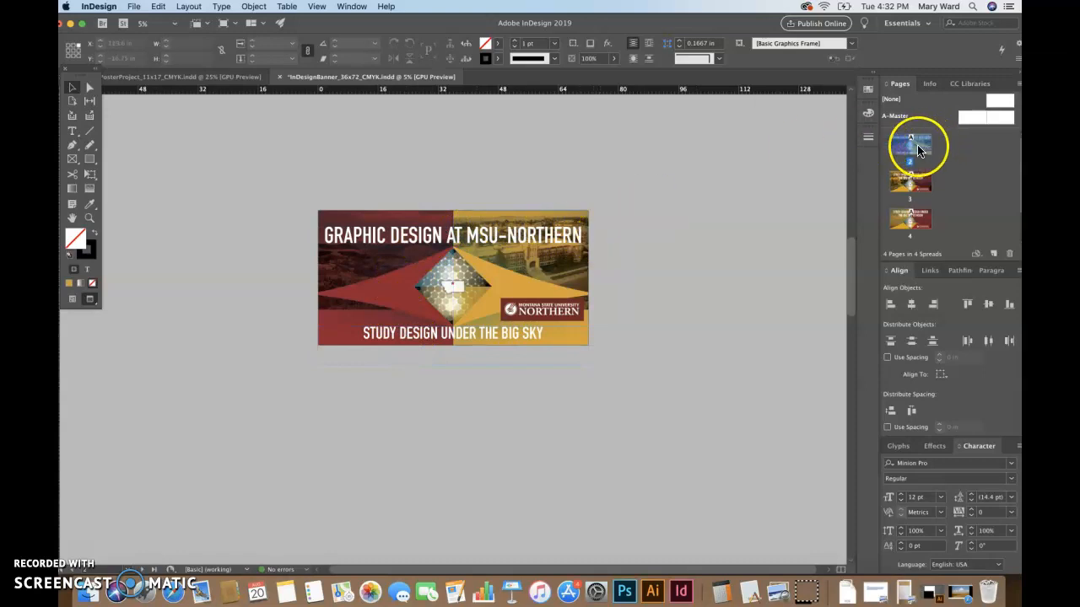
{"action": "left_click", "coordinate": [1004, 251]}
{"action": "left_click", "coordinate": [642, 337]}
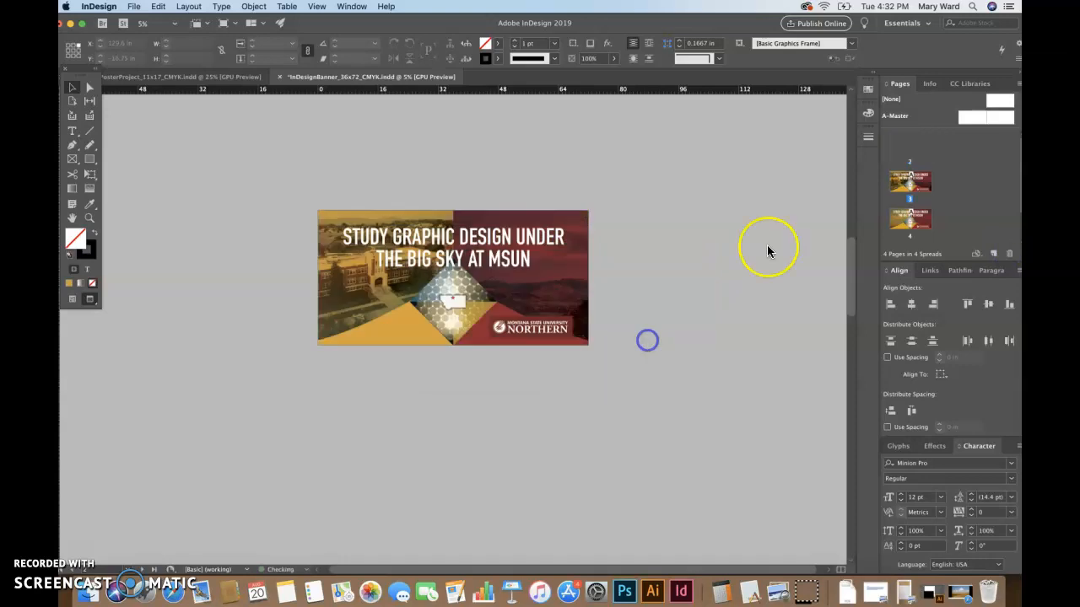
{"action": "double_click", "coordinate": [929, 156]}
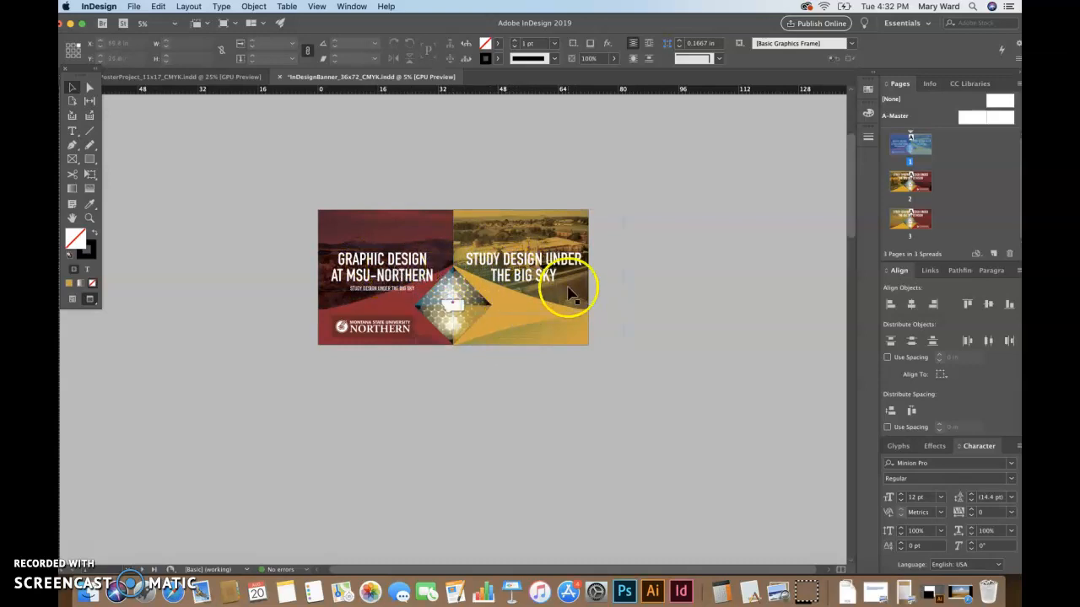
{"action": "left_click_drag", "start_coordinate": [923, 148], "coordinate": [936, 211]}
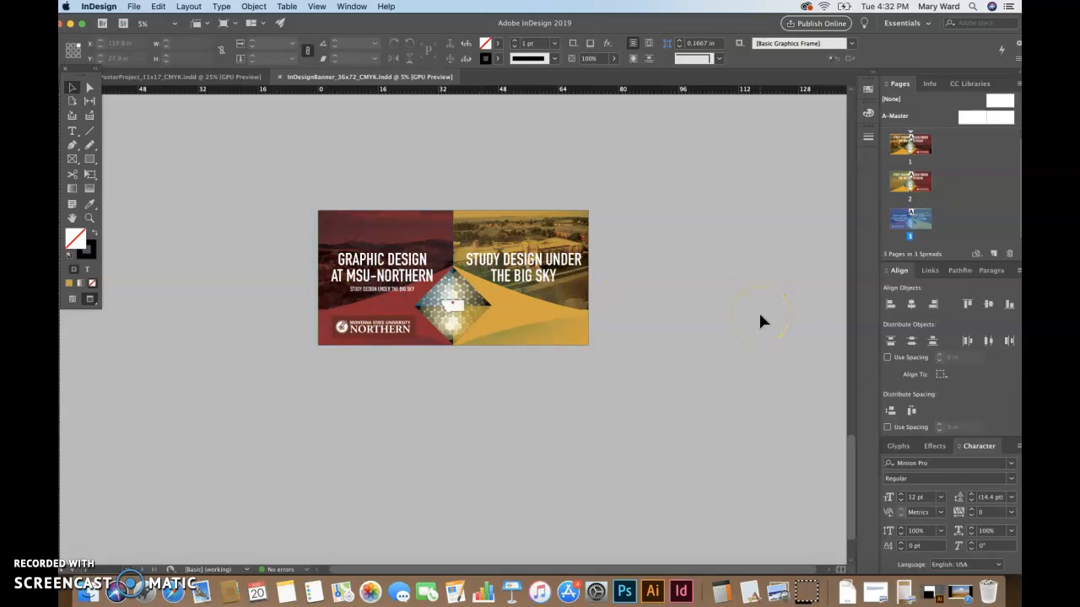
{"action": "left_click_drag", "start_coordinate": [899, 224], "coordinate": [902, 195]}
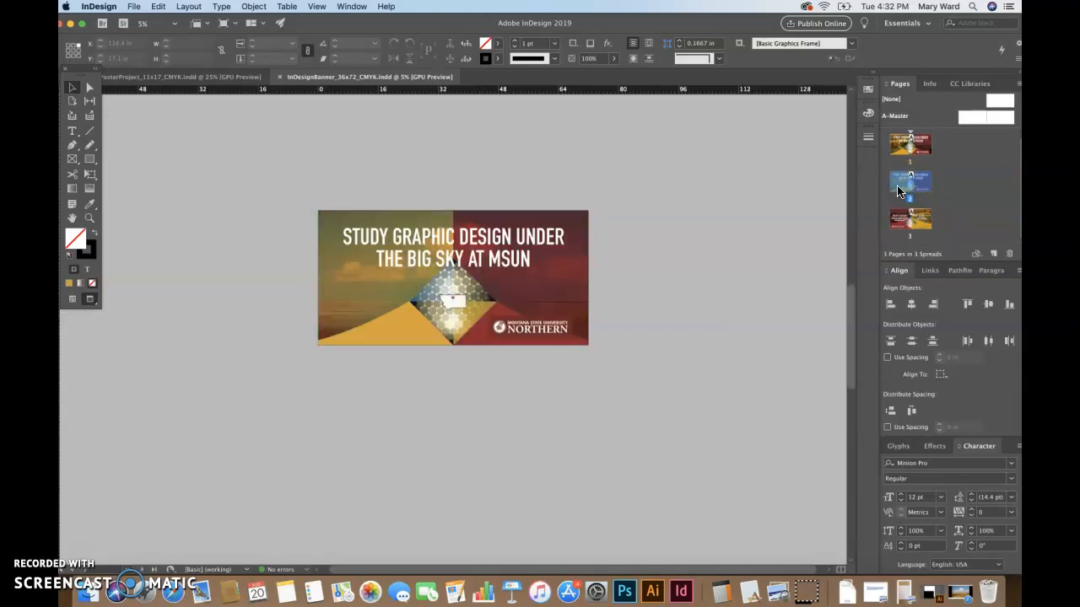
{"action": "left_click_drag", "start_coordinate": [892, 148], "coordinate": [893, 148]}
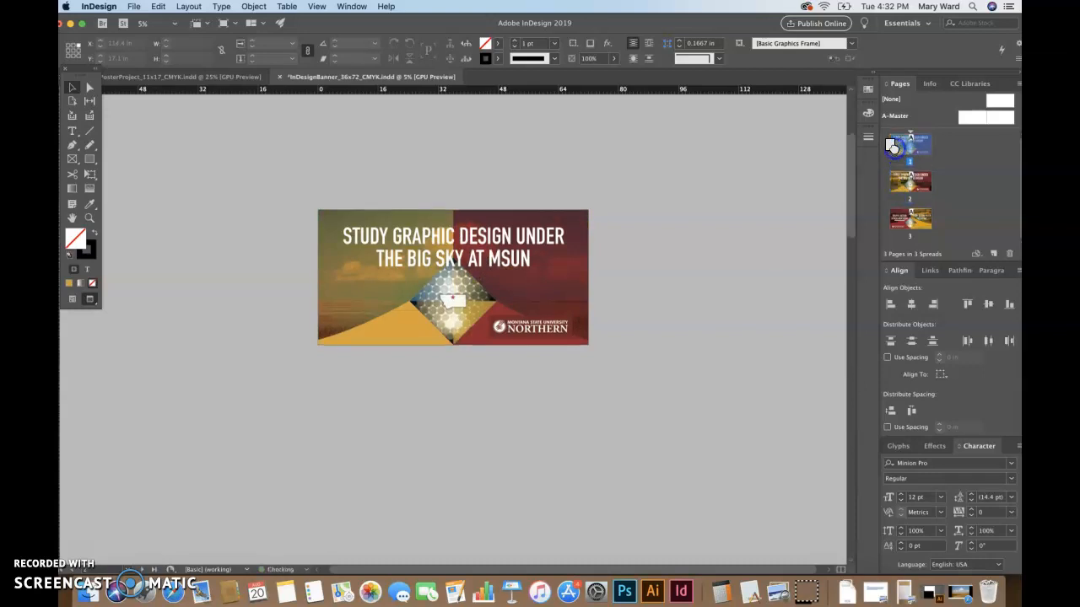
{"action": "double_click", "coordinate": [909, 192]}
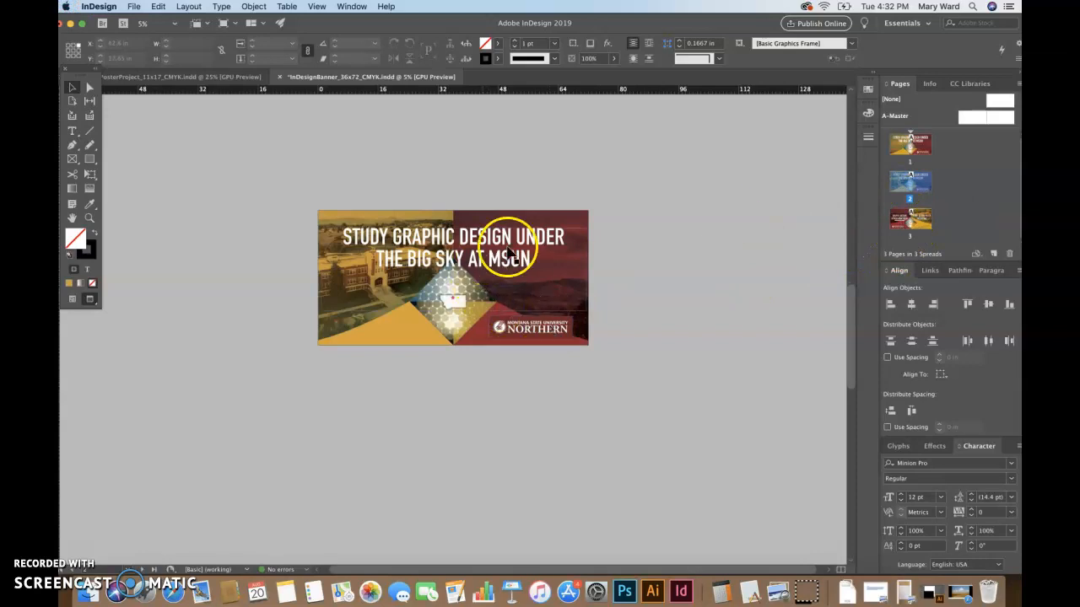
{"action": "double_click", "coordinate": [901, 227]}
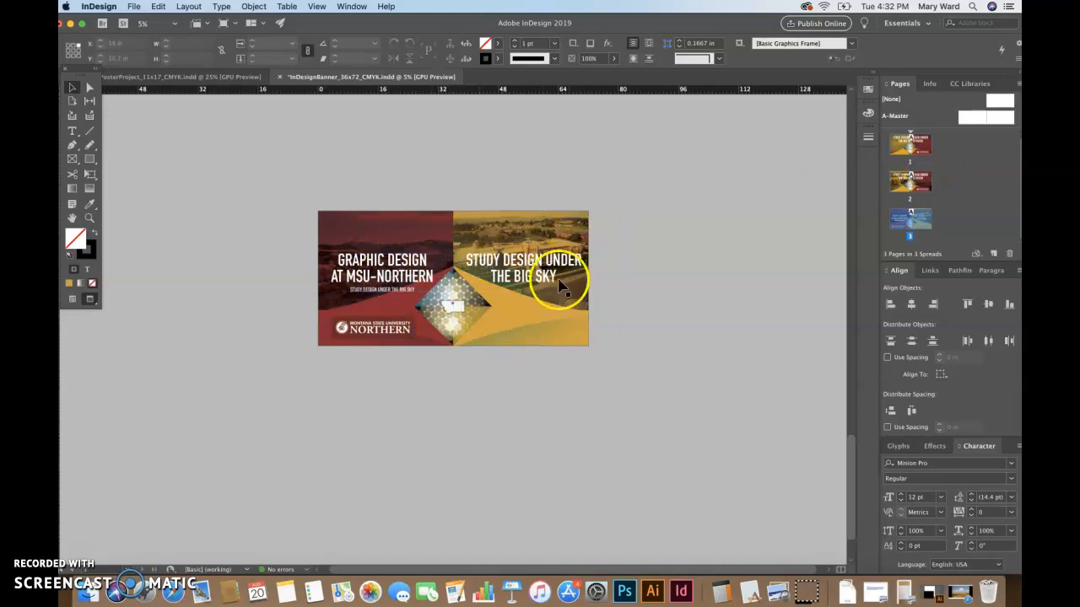
{"action": "double_click", "coordinate": [910, 150]}
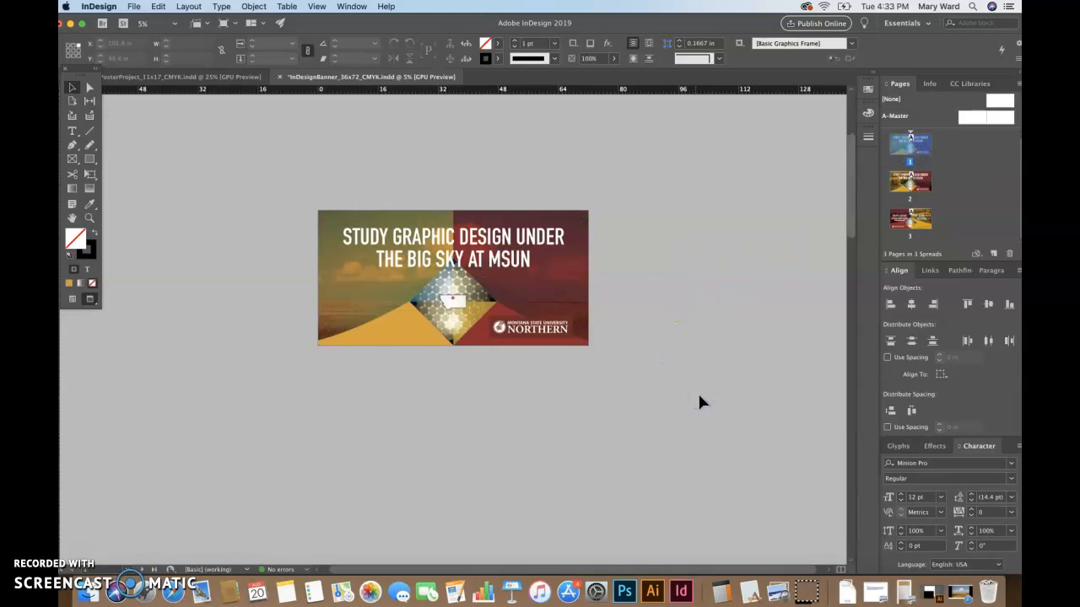
{"action": "left_click", "coordinate": [562, 282]}
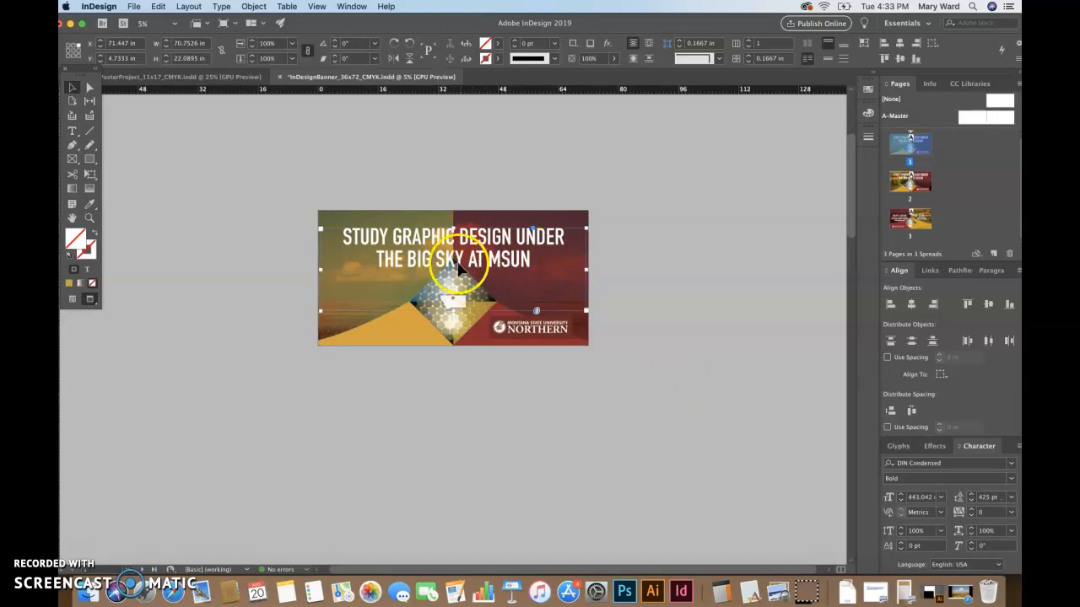
{"action": "left_click", "coordinate": [446, 313]}
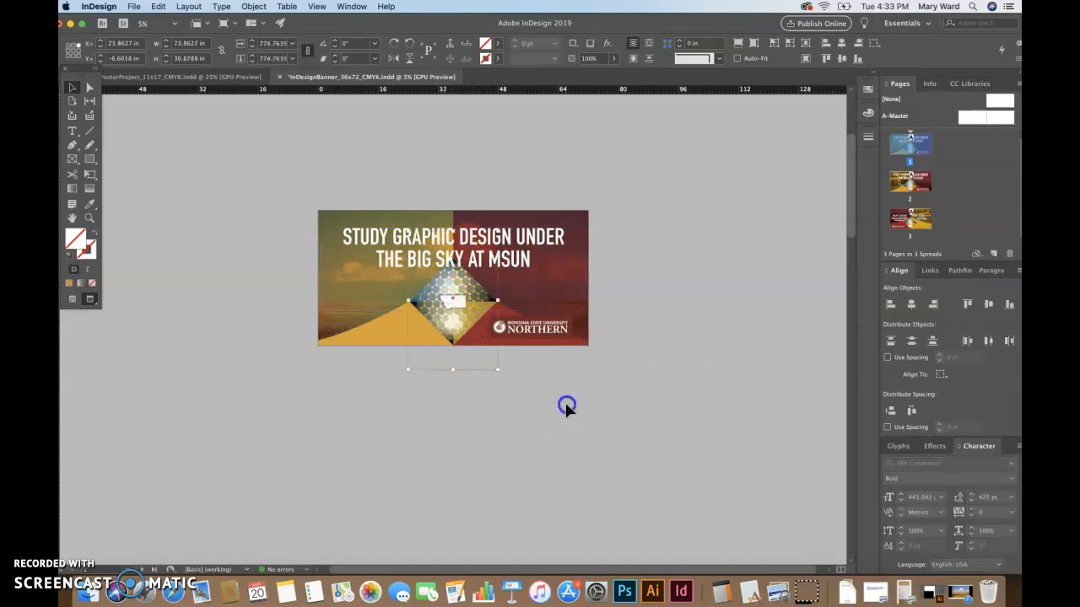
{"action": "left_click", "coordinate": [600, 433]}
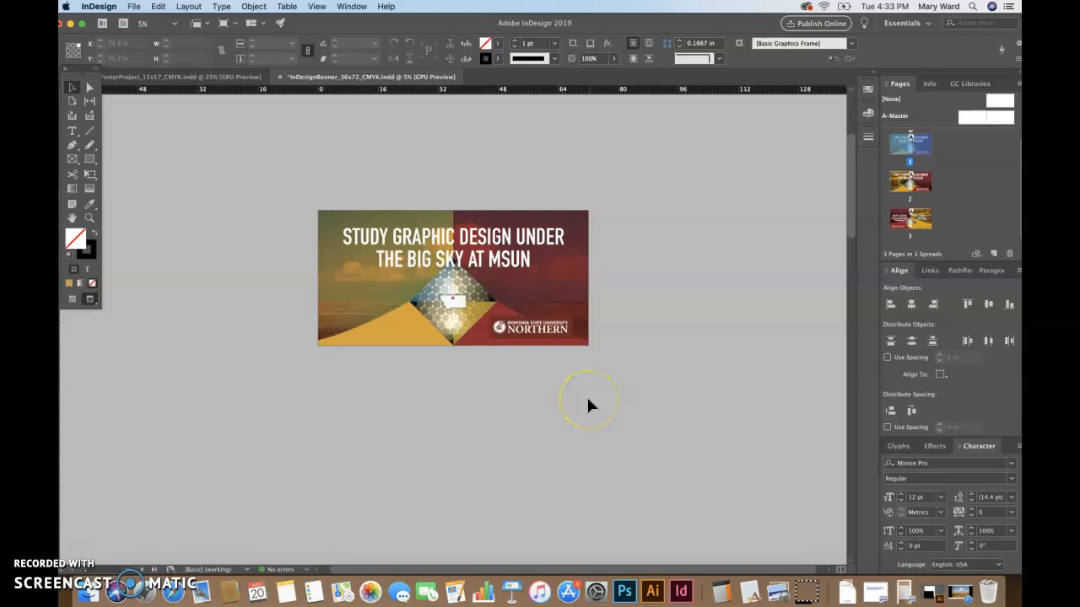
{"action": "left_click", "coordinate": [451, 237]}
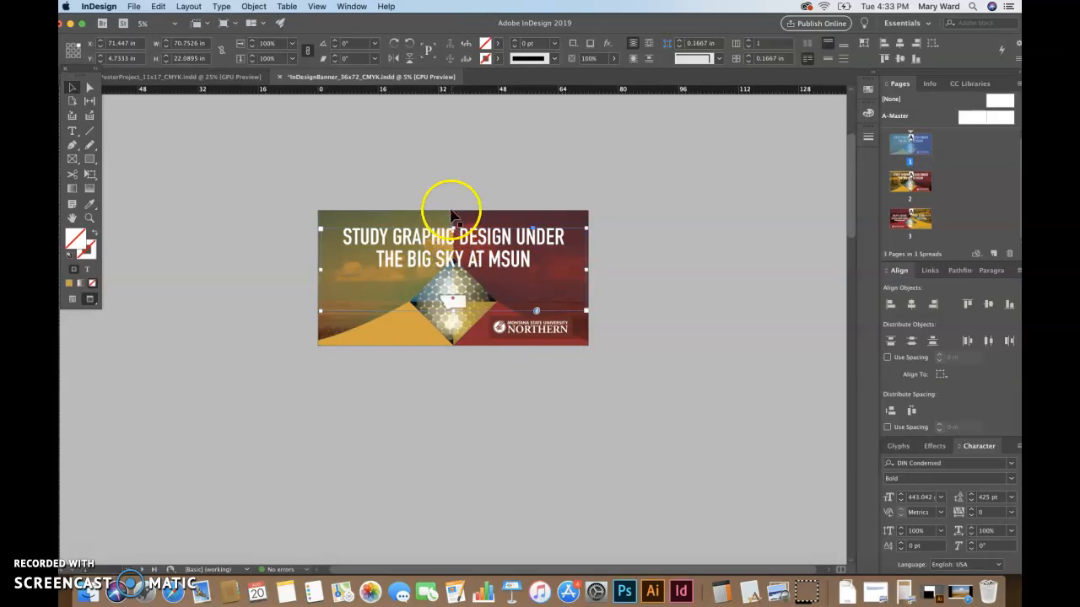
{"action": "key", "text": "shift+Left"}
{"action": "key", "text": "shift+Left"}
{"action": "key", "text": "shift+Left"}
{"action": "key", "text": "shift+Left"}
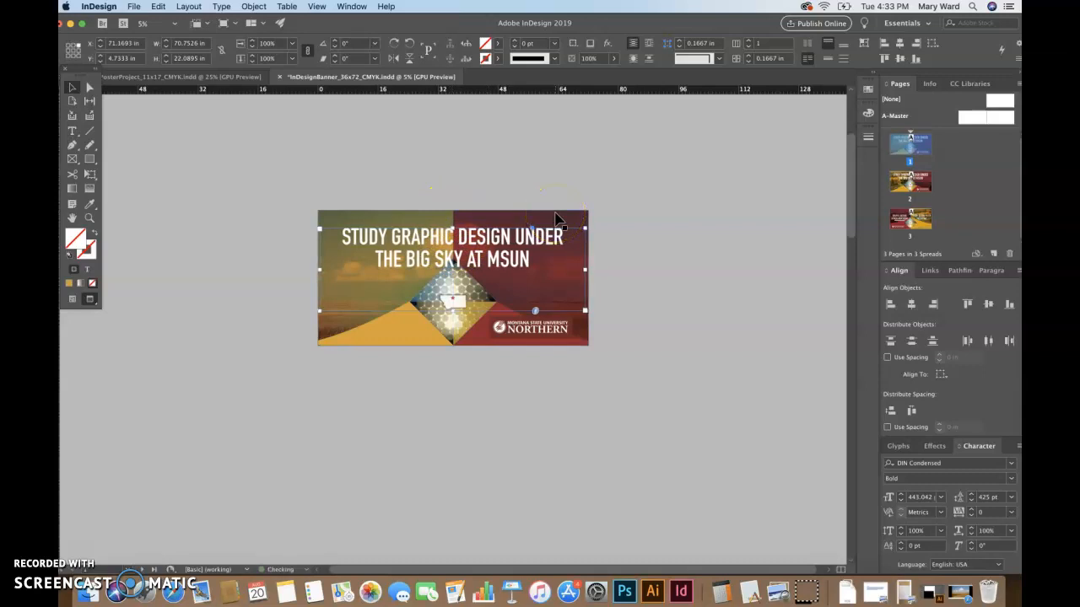
{"action": "key", "text": "shift+Left"}
{"action": "key", "text": "shift+Left"}
{"action": "key", "text": "shift+Left"}
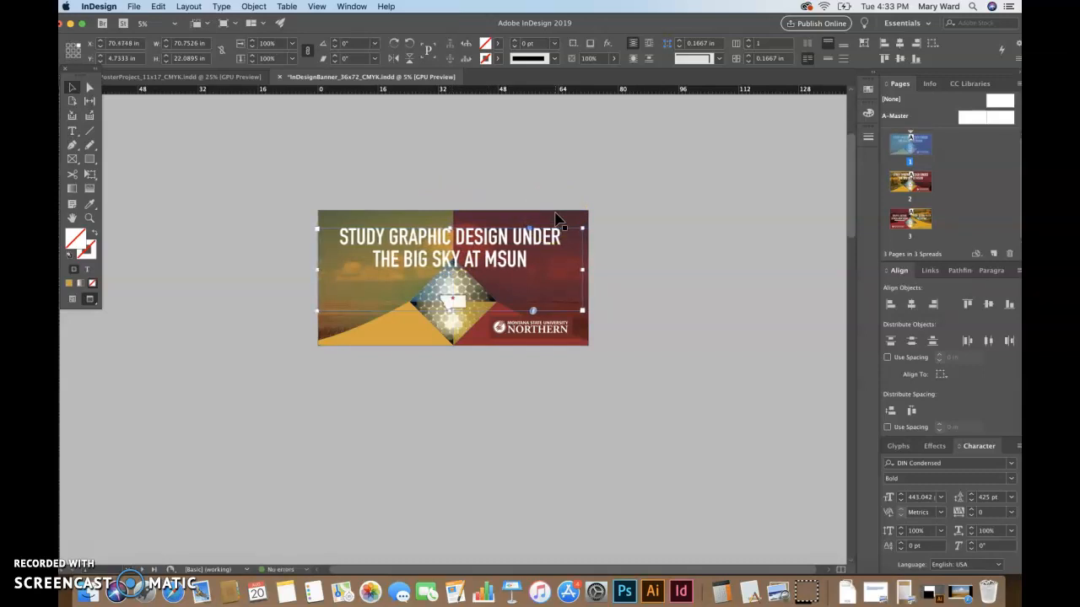
{"action": "key", "text": "shift+Right"}
{"action": "key", "text": "shift+Right"}
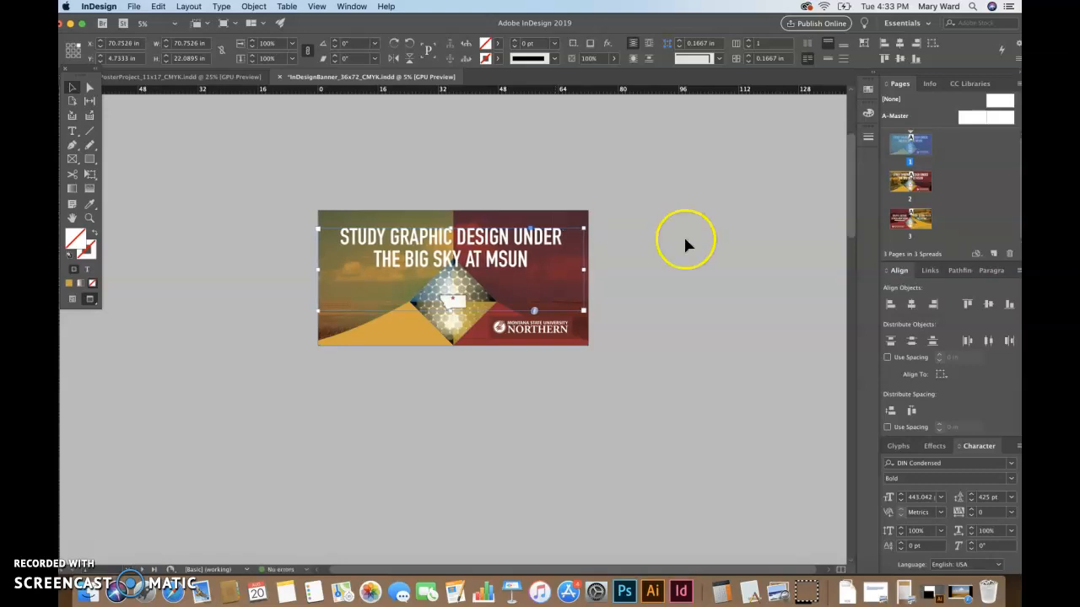
{"action": "left_click", "coordinate": [742, 342]}
{"action": "left_click", "coordinate": [528, 265]}
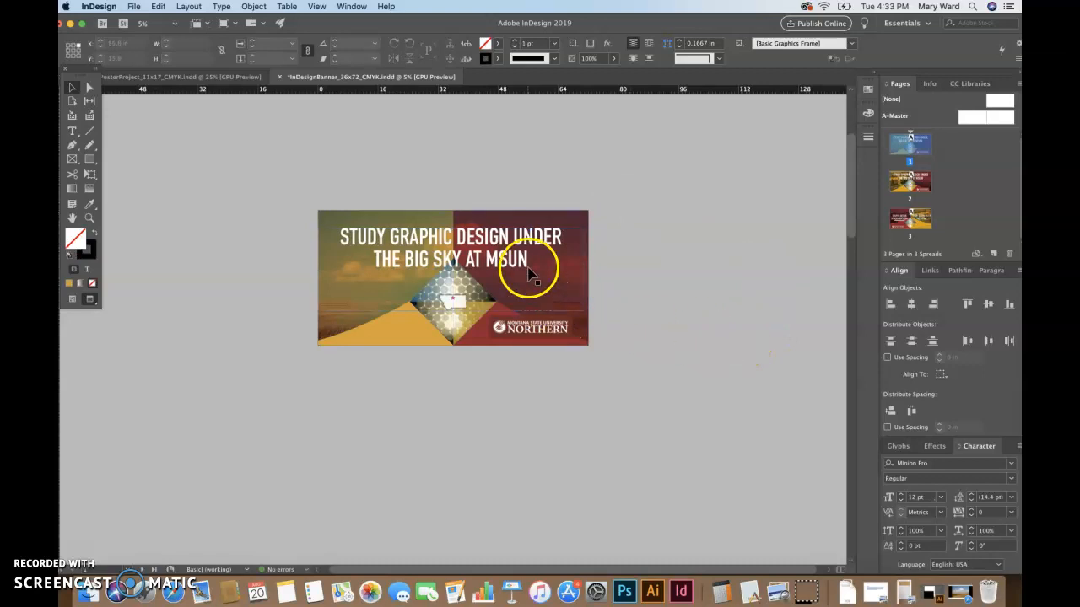
{"action": "key", "text": "shift+Right"}
{"action": "key", "text": "shift+Right"}
{"action": "key", "text": "shift+Right"}
{"action": "key", "text": "shift+Right"}
{"action": "key", "text": "shift+Right"}
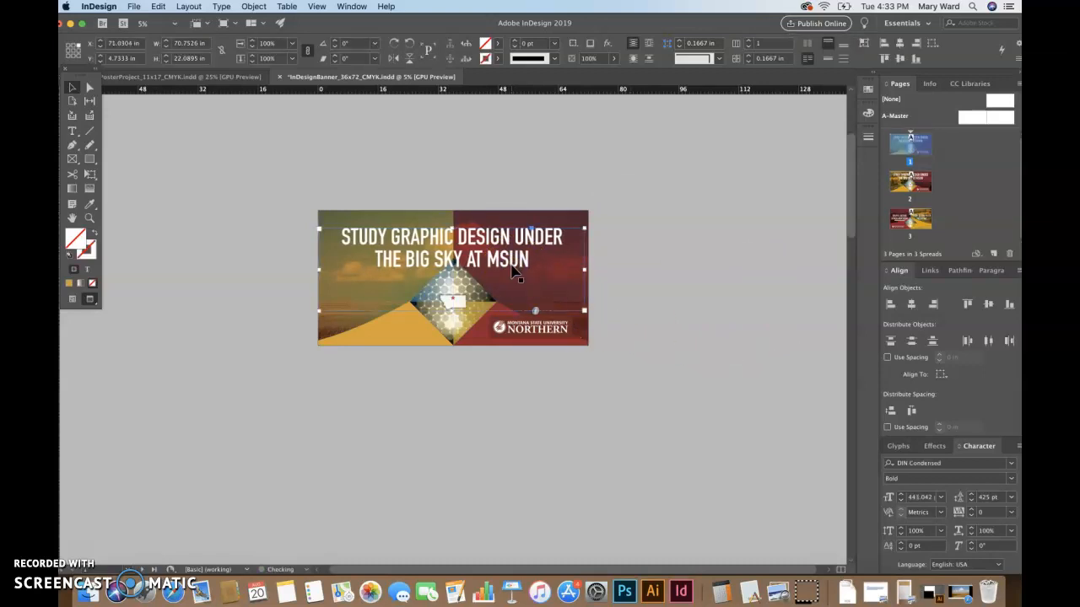
{"action": "left_click", "coordinate": [666, 311]}
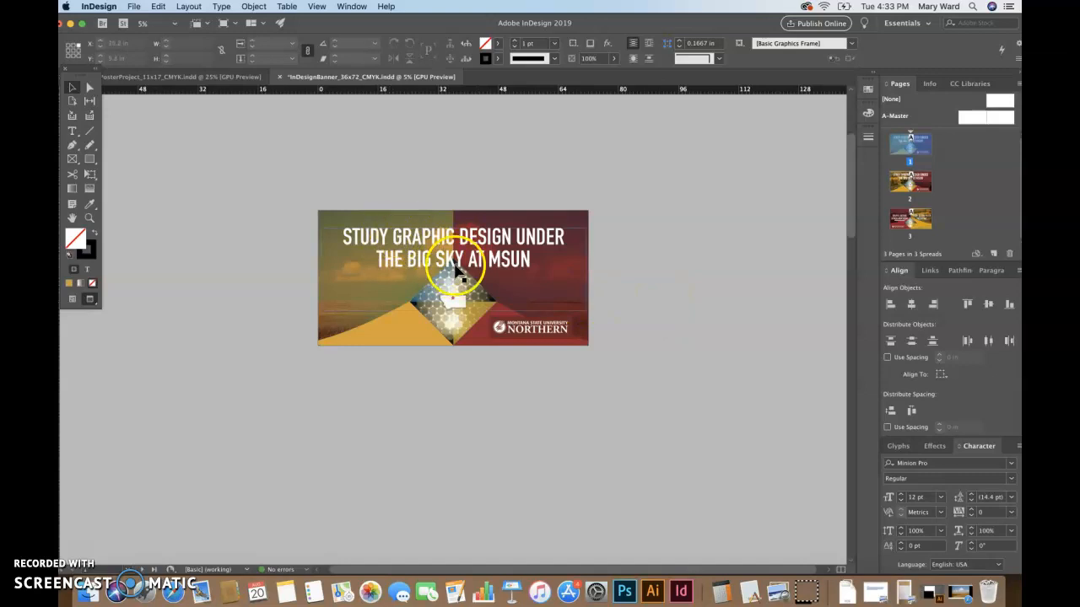
Zoom in on the headline and enter its text frame for editing
{"action": "left_click", "coordinate": [89, 217]}
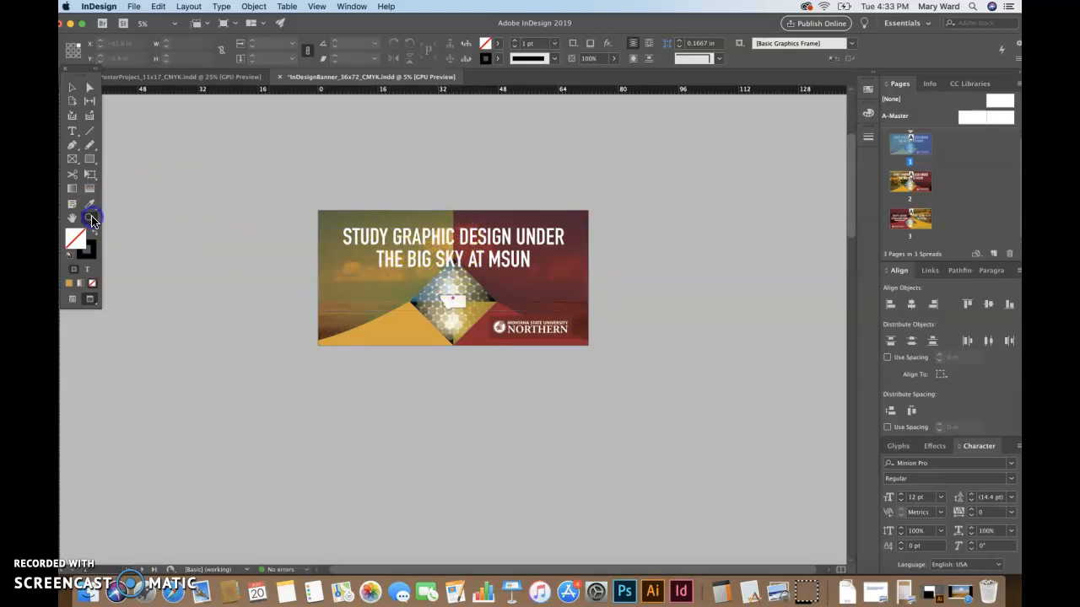
{"action": "left_click_drag", "start_coordinate": [436, 212], "coordinate": [492, 311]}
{"action": "left_click_drag", "start_coordinate": [451, 258], "coordinate": [603, 441]}
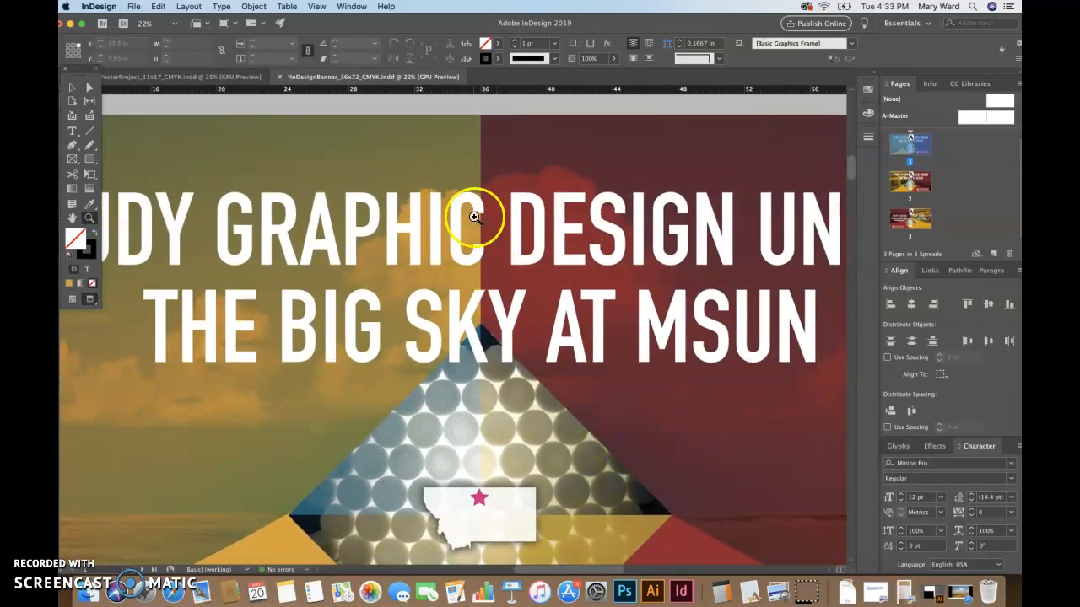
{"action": "left_click", "coordinate": [72, 88]}
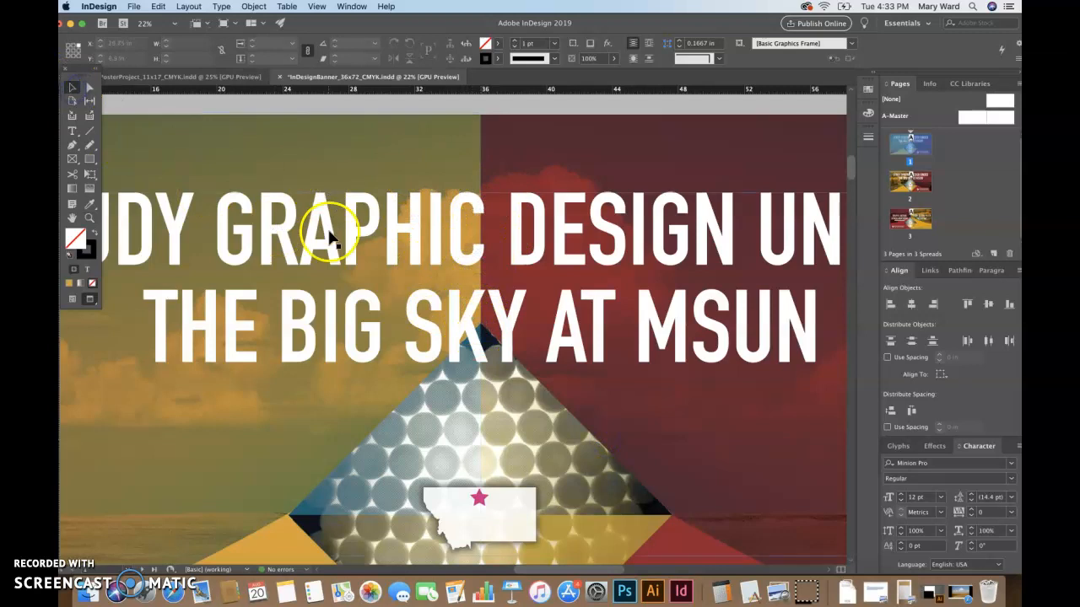
{"action": "left_click", "coordinate": [379, 248]}
{"action": "double_click", "coordinate": [380, 246]}
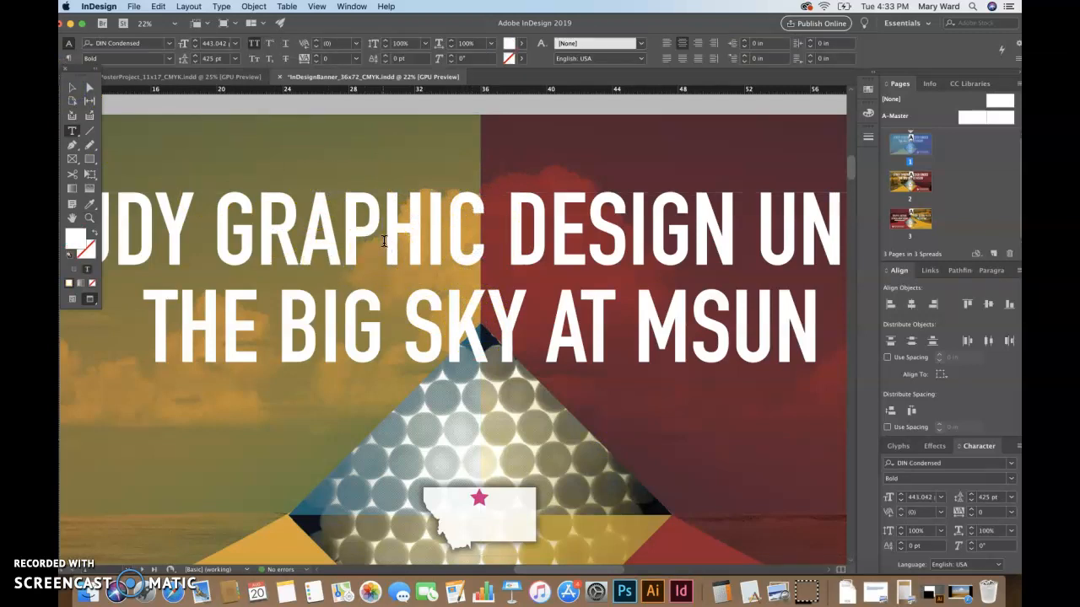
Tighten the kerning between P and H in GRAPHIC by four Option+Left steps
{"action": "left_click", "coordinate": [378, 227]}
{"action": "left_click", "coordinate": [385, 240]}
{"action": "left_click", "coordinate": [385, 224]}
{"action": "key", "text": "alt+Left"}
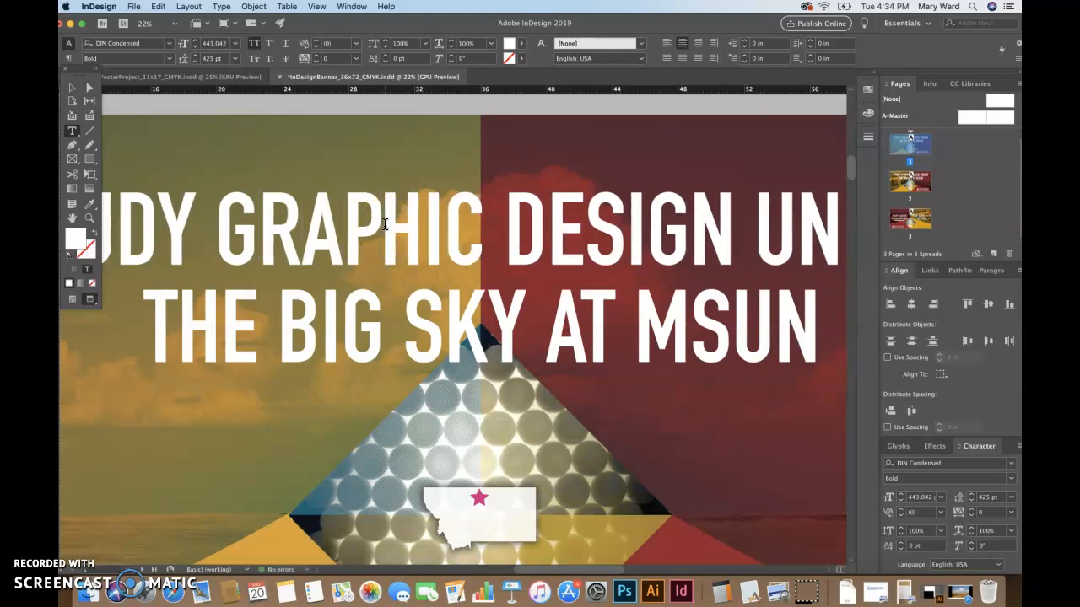
{"action": "key", "text": "alt+Left"}
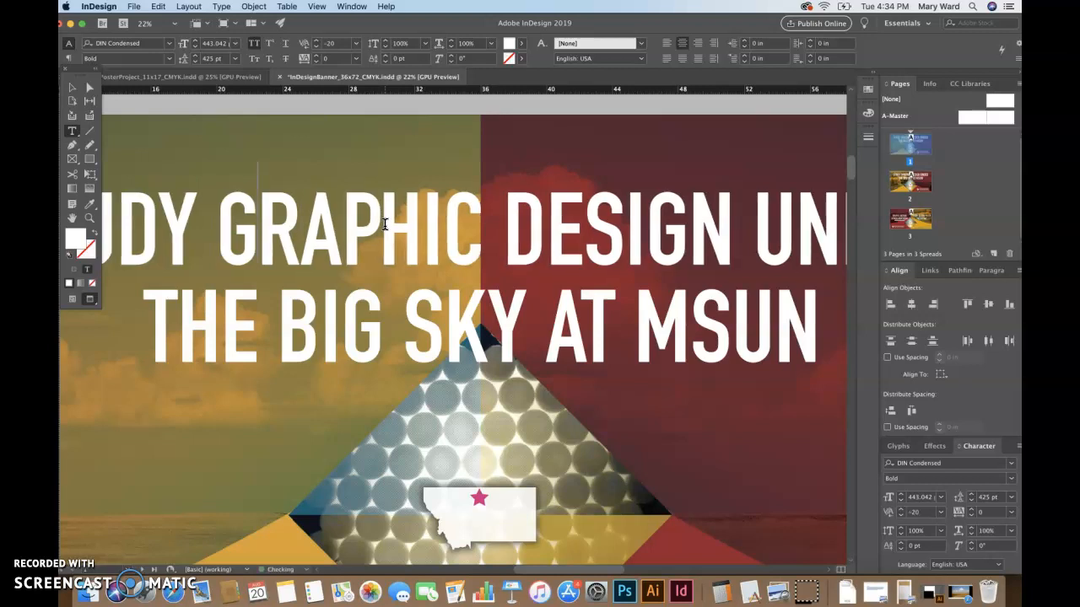
{"action": "key", "text": "alt+Left"}
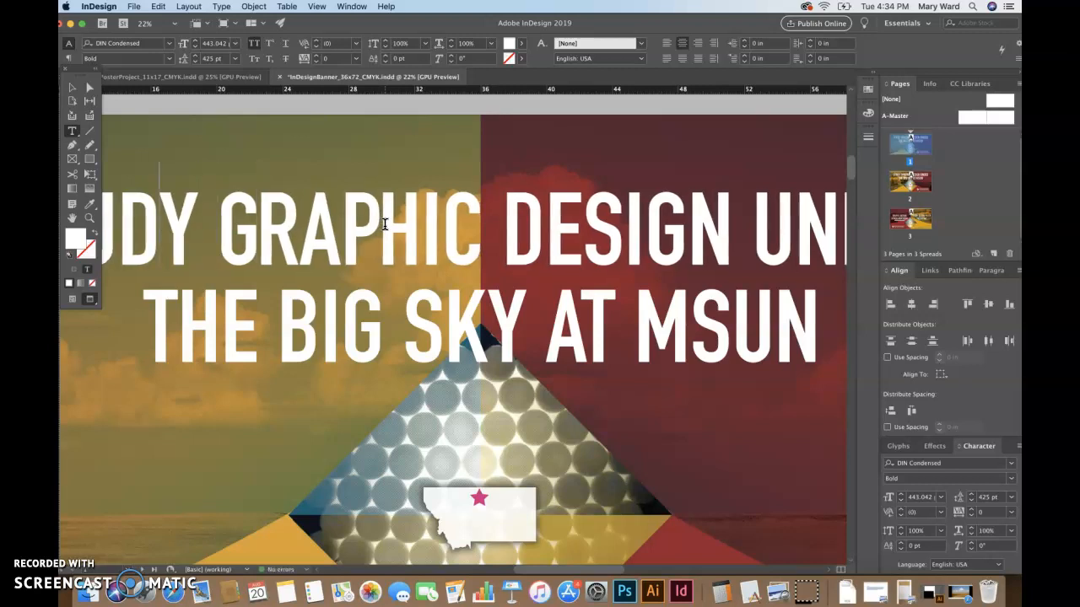
{"action": "key", "text": "alt+Left"}
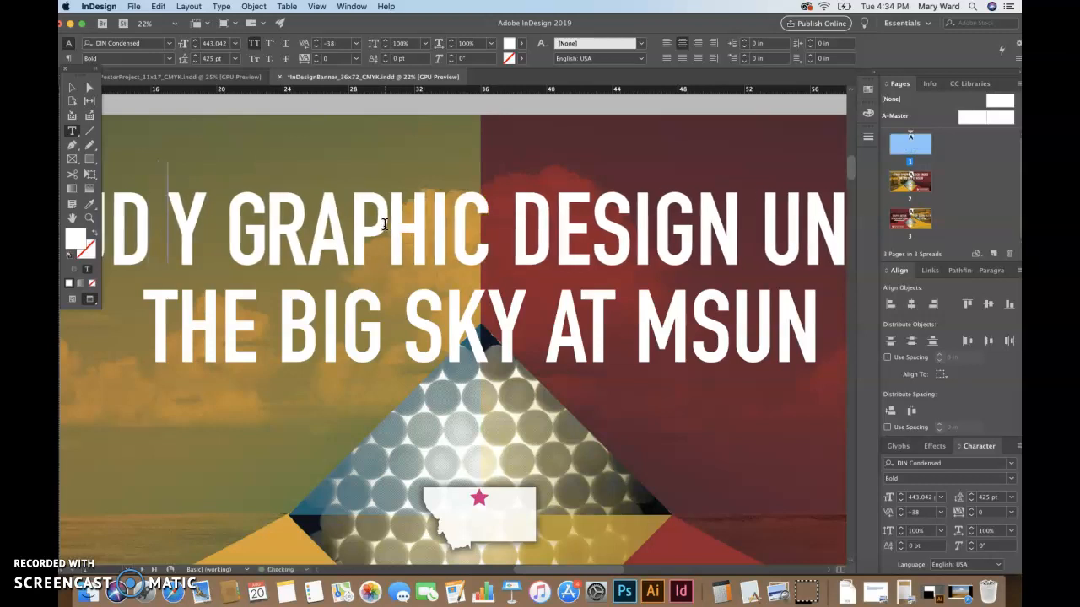
{"action": "key", "text": "BackSpace"}
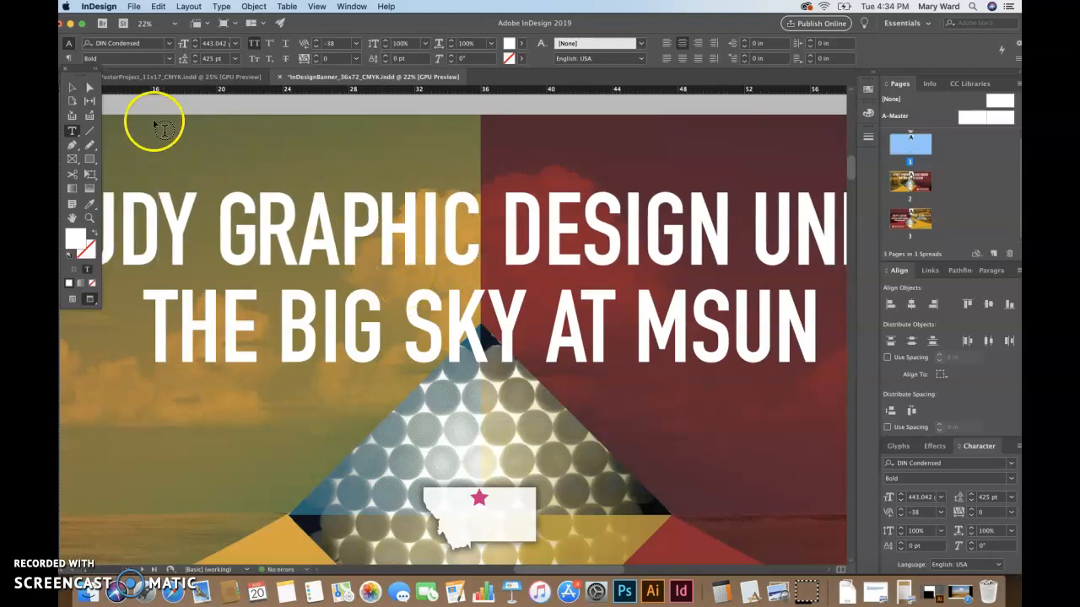
Tighten the kerning between U and D in STUDY by two steps
{"action": "left_click", "coordinate": [71, 88]}
{"action": "left_click_drag", "start_coordinate": [391, 342], "coordinate": [520, 392]}
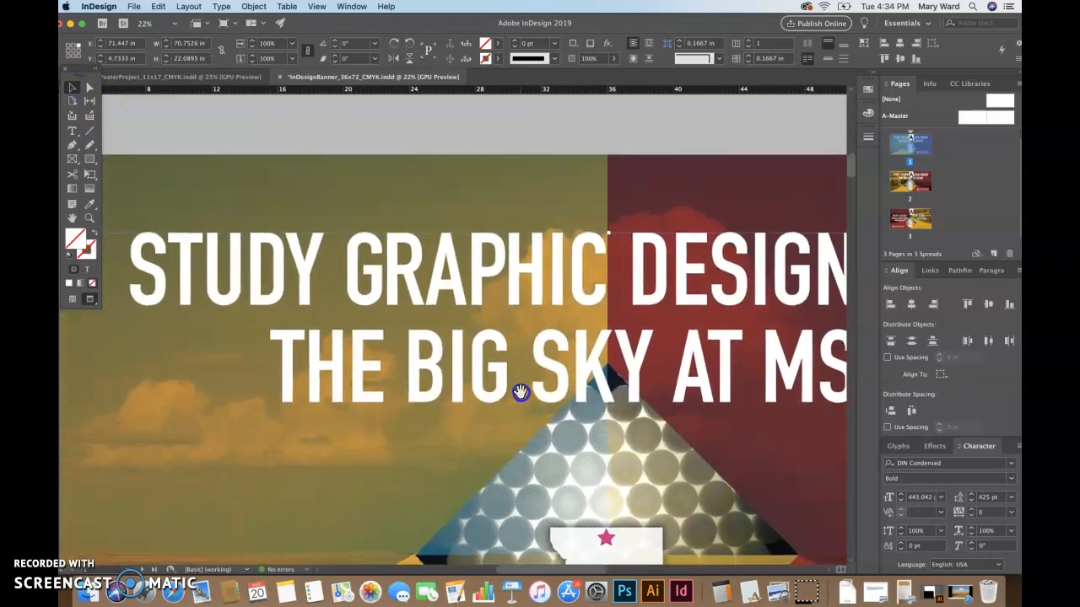
{"action": "double_click", "coordinate": [249, 285]}
{"action": "key", "text": "alt+Left"}
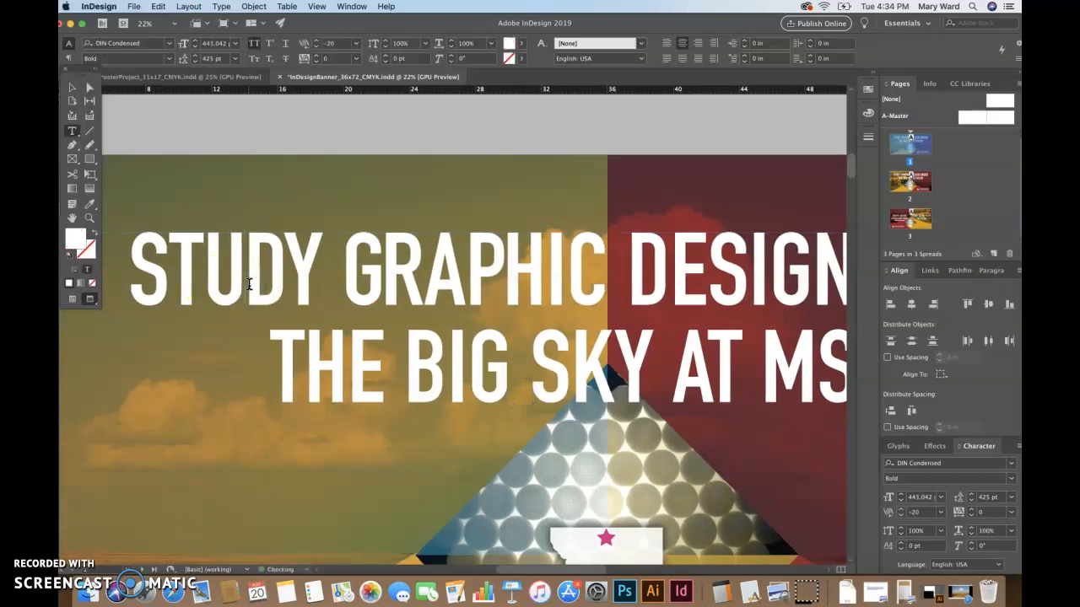
{"action": "key", "text": "alt+Left"}
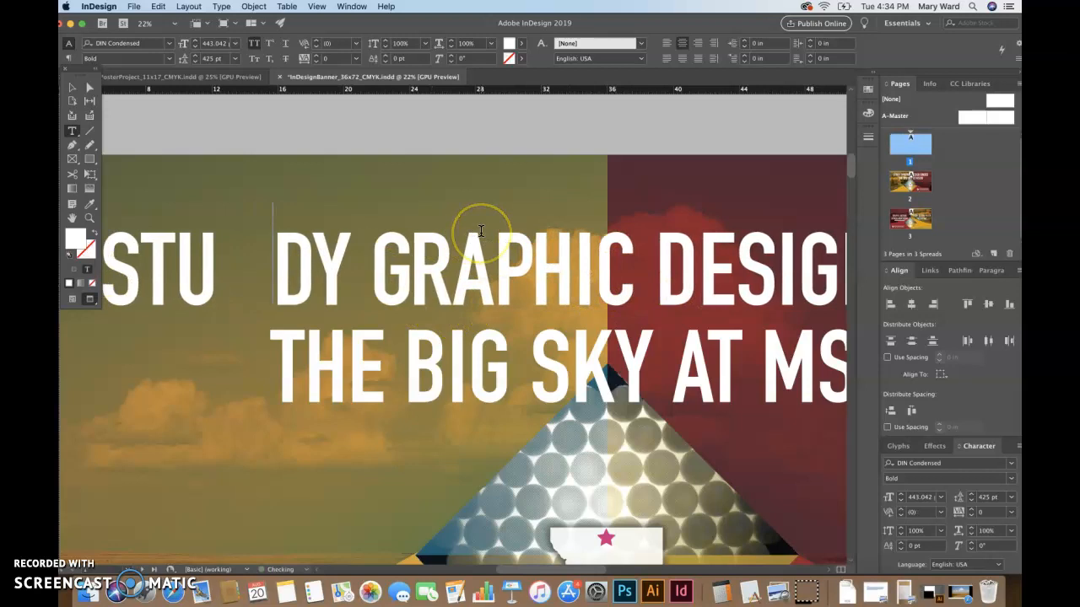
{"action": "key", "text": "BackSpace"}
{"action": "key", "text": "BackSpace"}
{"action": "key", "text": "BackSpace"}
{"action": "key", "text": "BackSpace"}
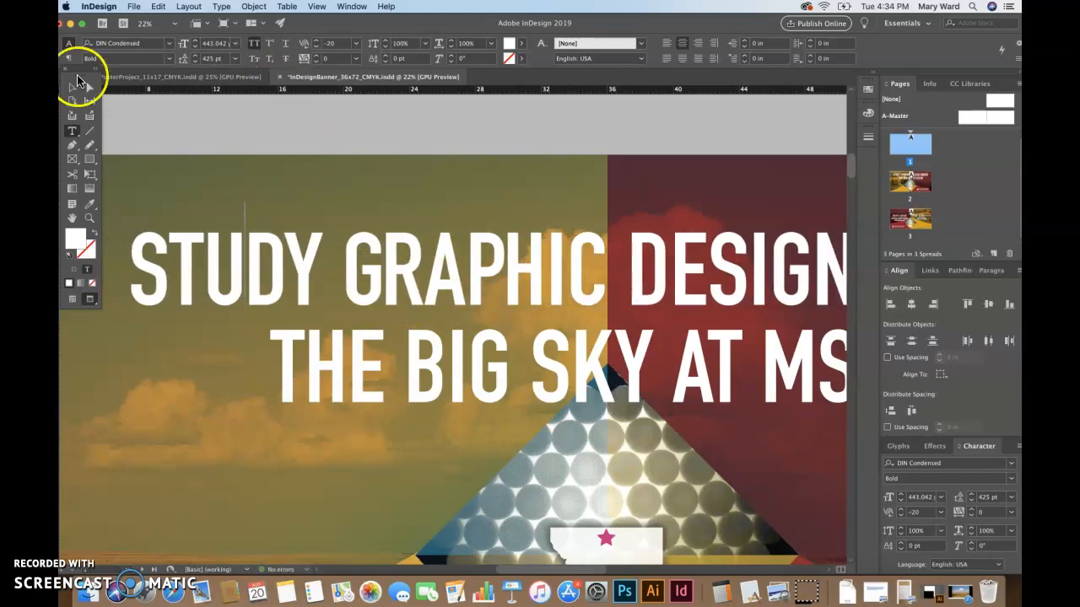
Adjust the kerning inside BIG, tightening one step then loosening it back
{"action": "left_click", "coordinate": [73, 88]}
{"action": "left_click", "coordinate": [261, 134]}
{"action": "left_click_drag", "start_coordinate": [550, 315], "coordinate": [430, 222]}
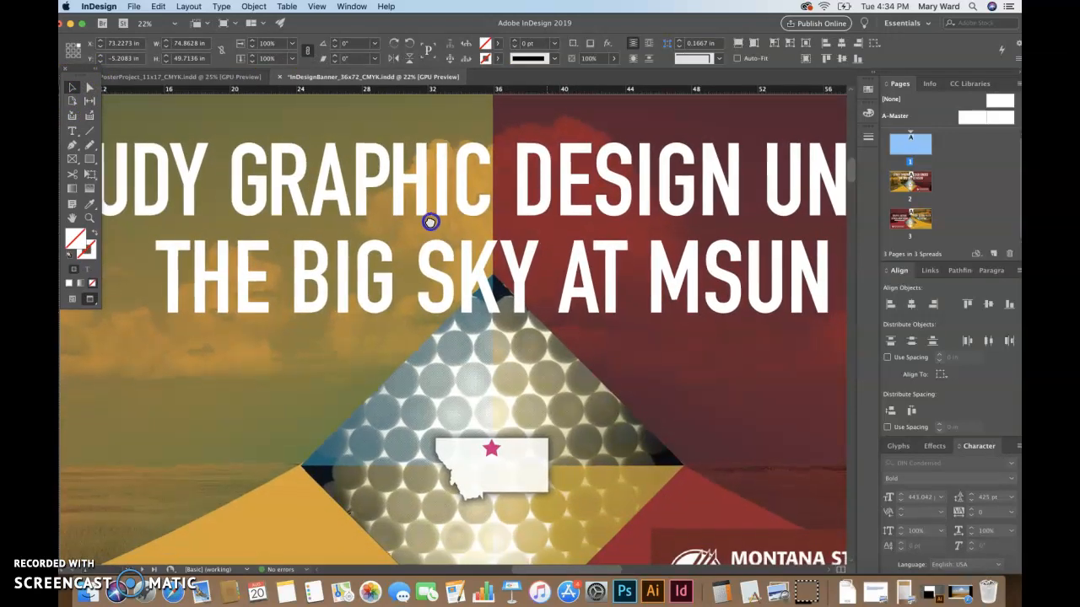
{"action": "key", "text": "t"}
{"action": "left_click", "coordinate": [336, 273]}
{"action": "key", "text": "alt+Left"}
{"action": "key", "text": "alt+Left"}
{"action": "key", "text": "alt+Right"}
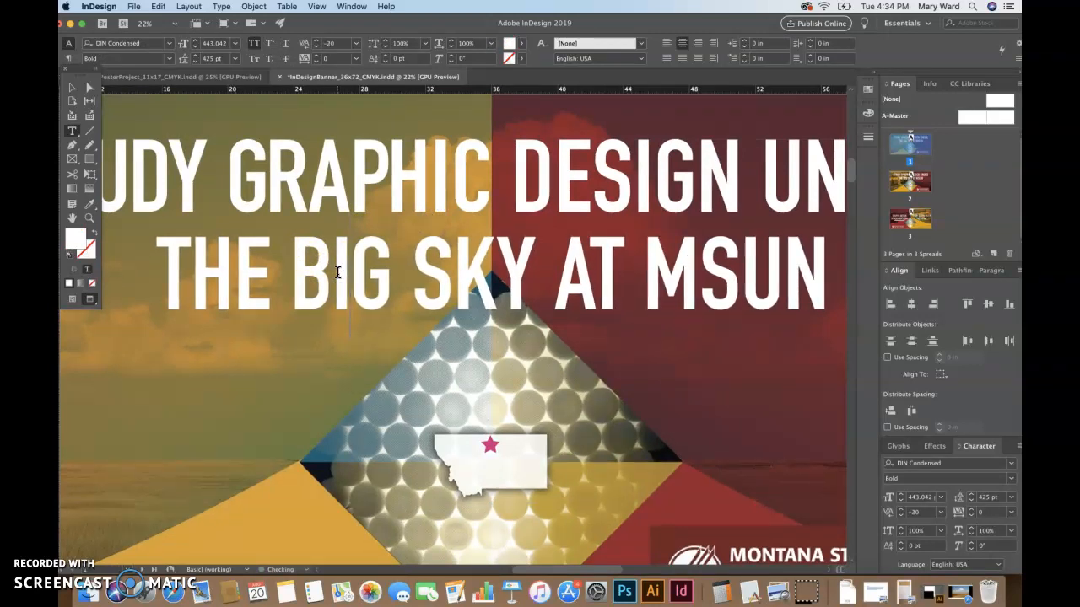